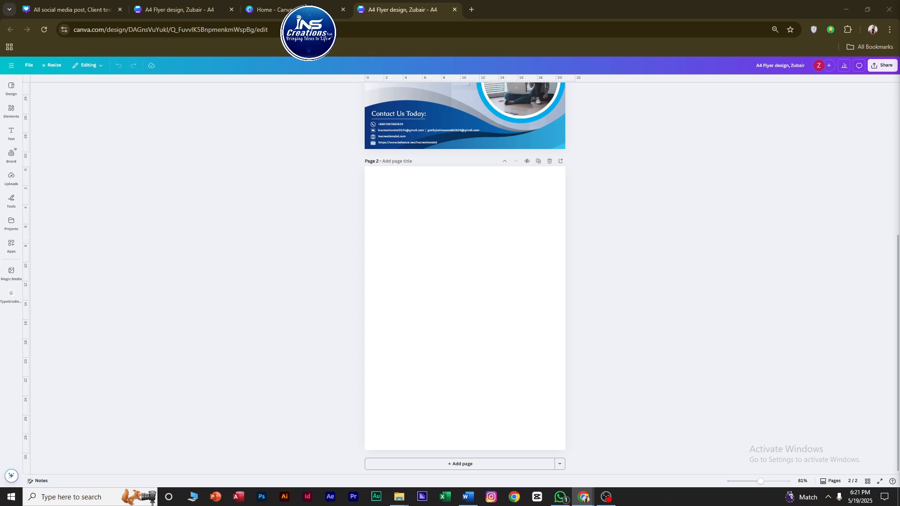
Paste the building photo circles, chevrons, line and curved blue corner shape onto the blank page 2
{"action": "left_click", "coordinate": [450, 311]}
{"action": "key", "text": "ctrl+v"}
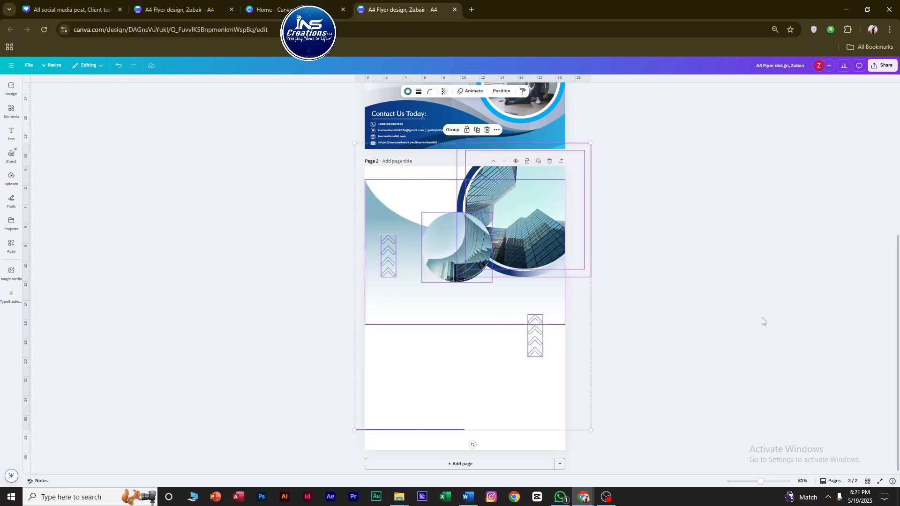
{"action": "left_click", "coordinate": [814, 400]}
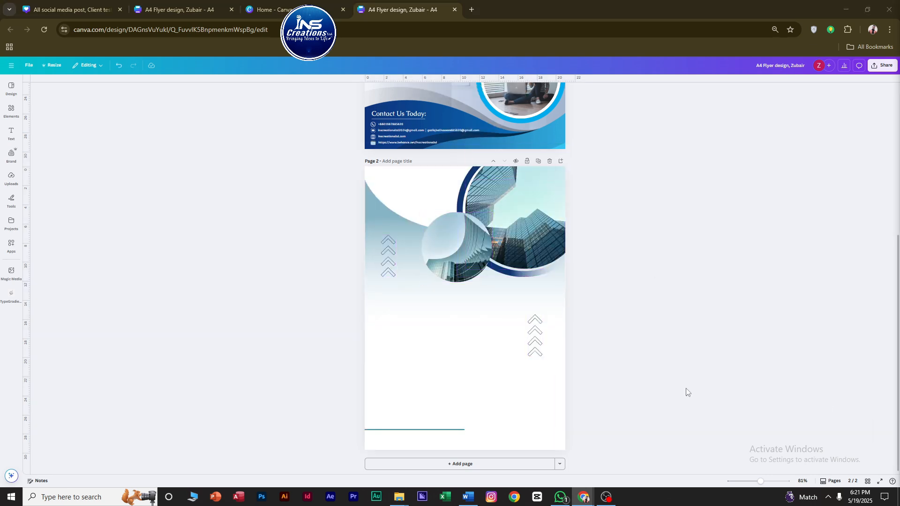
{"action": "left_click", "coordinate": [476, 376]}
{"action": "key", "text": "ctrl+v"}
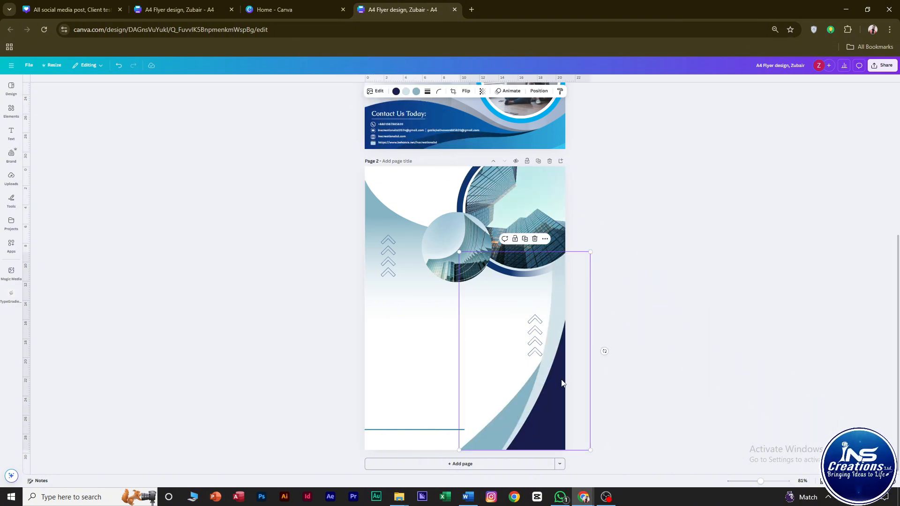
{"action": "left_click", "coordinate": [544, 208]}
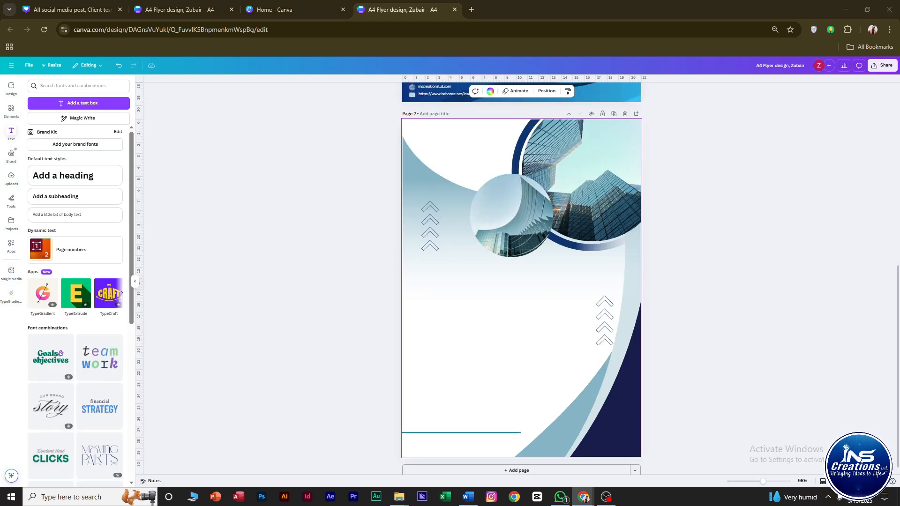
Paste the text "PARTNER WITH INS CREATIONS LTD FOR:" onto page 2, scale it down and move it below the photo circles
{"action": "left_click", "coordinate": [561, 287]}
{"action": "key", "text": "ctrl+v"}
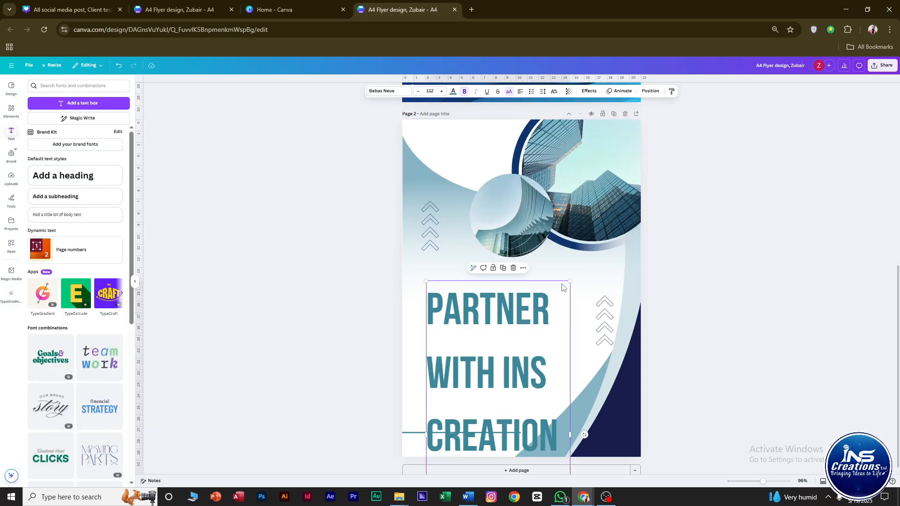
{"action": "left_click_drag", "start_coordinate": [570, 282], "coordinate": [542, 341]}
{"action": "left_click_drag", "start_coordinate": [506, 417], "coordinate": [503, 277]}
{"action": "left_click_drag", "start_coordinate": [540, 323], "coordinate": [629, 284]}
Fit the "PARTNER WITH" text on one line at size 34.6 below the circles and remove its trailing blank line
{"action": "left_click", "coordinate": [417, 91]}
{"action": "left_click_drag", "start_coordinate": [593, 242], "coordinate": [732, 305]}
{"action": "left_click_drag", "start_coordinate": [657, 289], "coordinate": [646, 292]}
{"action": "left_click_drag", "start_coordinate": [720, 265], "coordinate": [618, 283]}
{"action": "left_click_drag", "start_coordinate": [537, 292], "coordinate": [537, 277]}
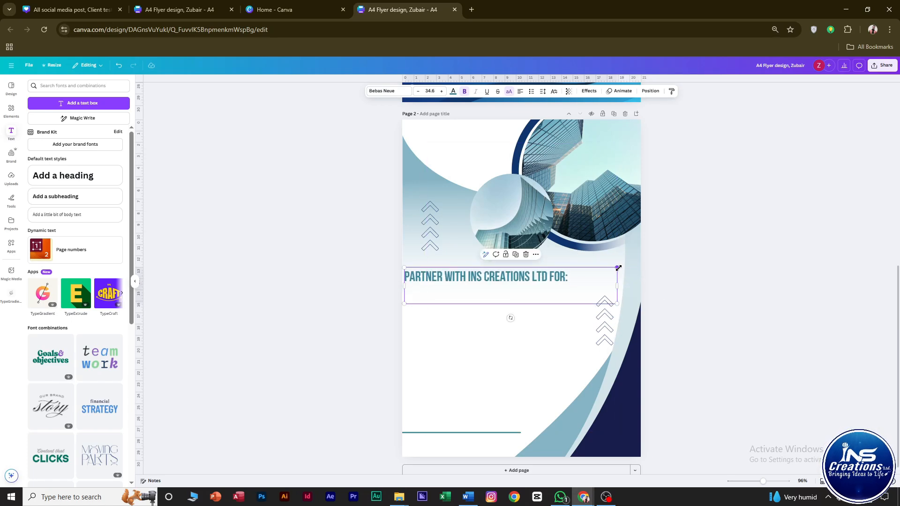
{"action": "key", "text": "BackSpace"}
{"action": "left_click_drag", "start_coordinate": [617, 276], "coordinate": [574, 277]}
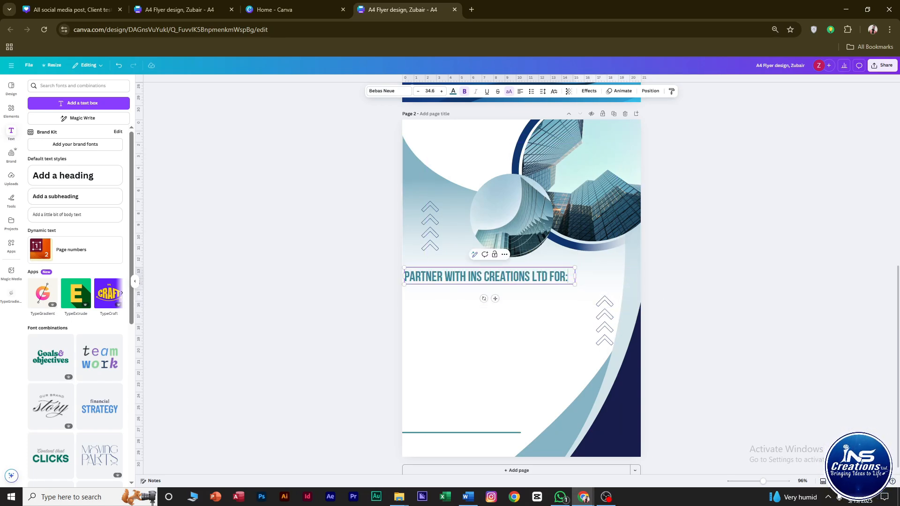
Paste the text "CREATIVE SOLUTIONS THAT DELIVER RESULTS!" and size it to 56.9 across two lines below the "PARTNER WITH" text
{"action": "left_click", "coordinate": [408, 302]}
{"action": "key", "text": "ctrl+v"}
{"action": "left_click_drag", "start_coordinate": [528, 340], "coordinate": [526, 247]}
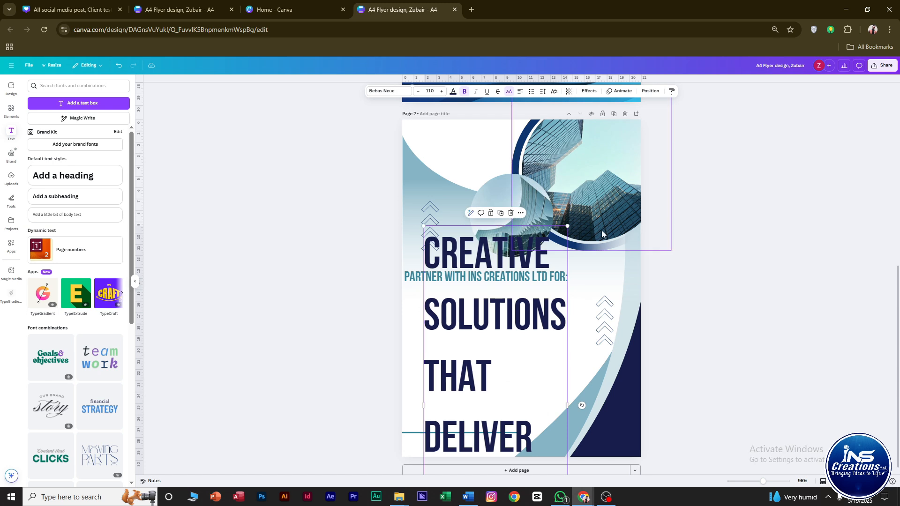
{"action": "left_click_drag", "start_coordinate": [569, 226], "coordinate": [480, 314]}
{"action": "left_click_drag", "start_coordinate": [528, 397], "coordinate": [653, 355]}
{"action": "left_click_drag", "start_coordinate": [548, 327], "coordinate": [511, 325]}
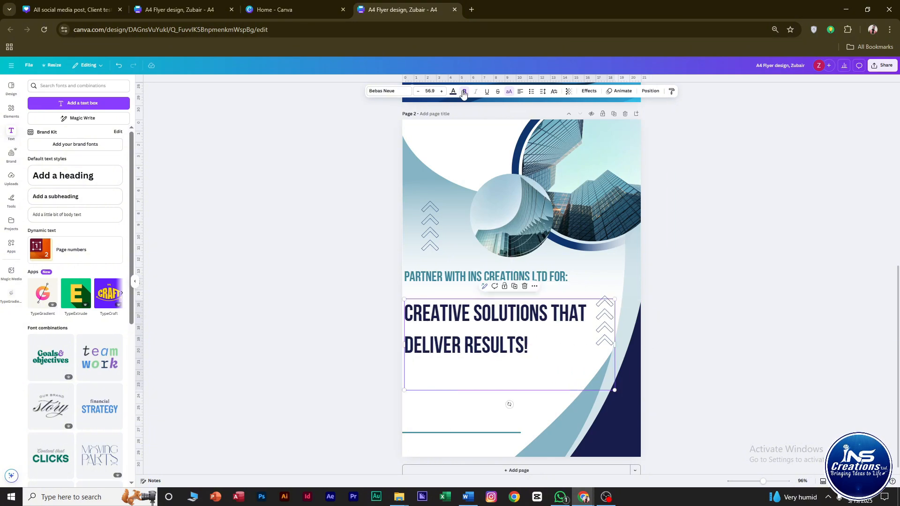
Shrink the "CREATIVE SOLUTIONS" headline to size 31.7 on one line and move the "PARTNER WITH" line beneath it
{"action": "left_click_drag", "start_coordinate": [614, 300], "coordinate": [520, 317]}
{"action": "left_click_drag", "start_coordinate": [481, 280], "coordinate": [481, 338]}
{"action": "left_click", "coordinate": [473, 308]}
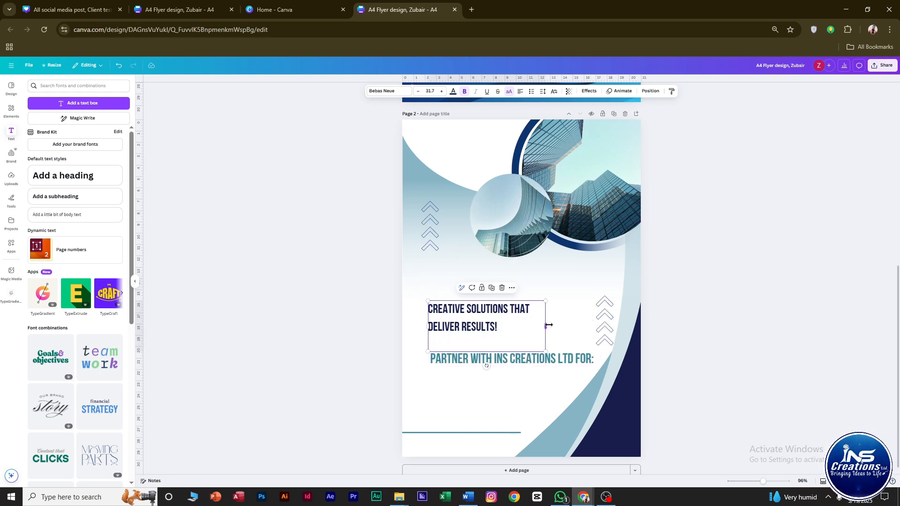
{"action": "left_click_drag", "start_coordinate": [548, 325], "coordinate": [610, 323]}
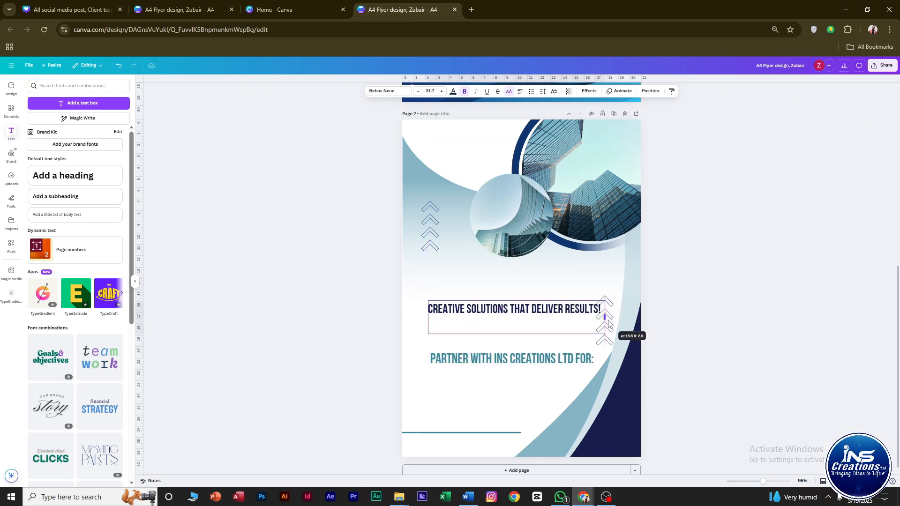
{"action": "left_click", "coordinate": [668, 313]}
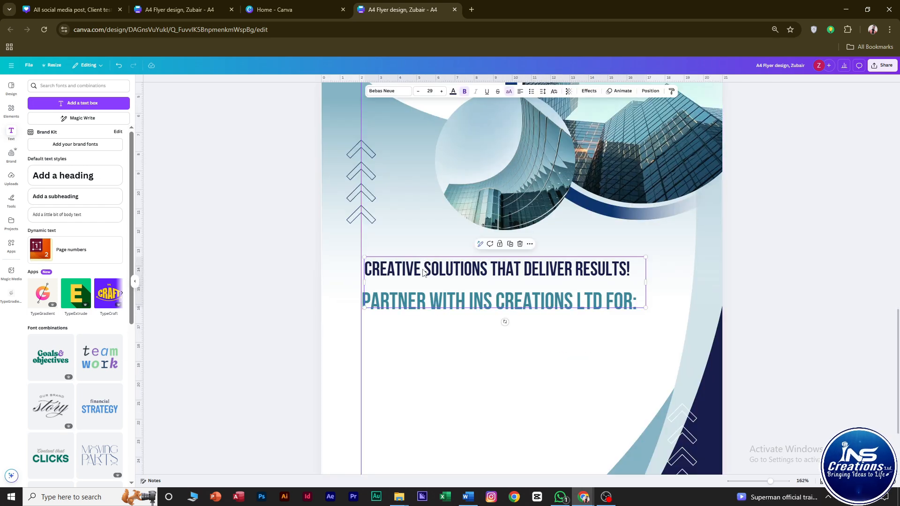
Recolor the word "CREATIVE" in the headline to light blue
{"action": "triple_click", "coordinate": [424, 272]}
{"action": "left_click", "coordinate": [563, 339]}
{"action": "double_click", "coordinate": [425, 268]}
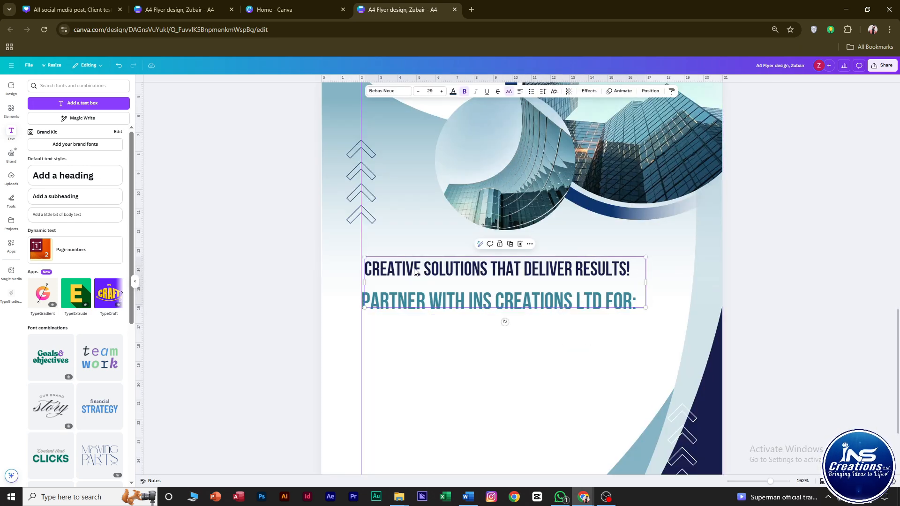
{"action": "left_click_drag", "start_coordinate": [423, 269], "coordinate": [369, 267]}
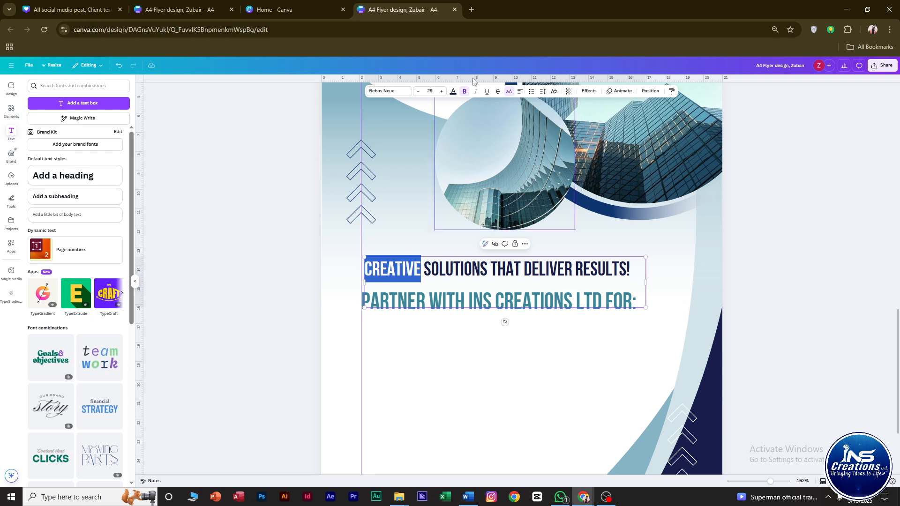
{"action": "left_click", "coordinate": [453, 91]}
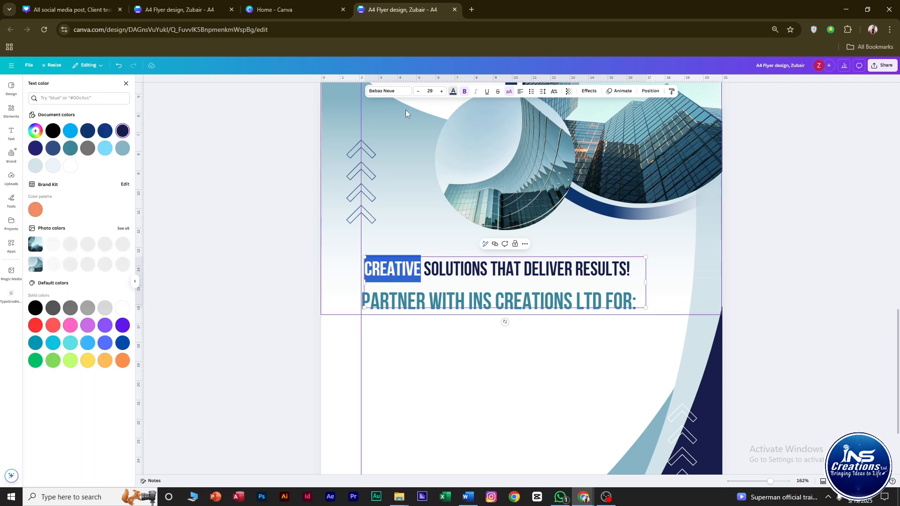
{"action": "left_click", "coordinate": [69, 131]}
{"action": "left_click", "coordinate": [478, 363]}
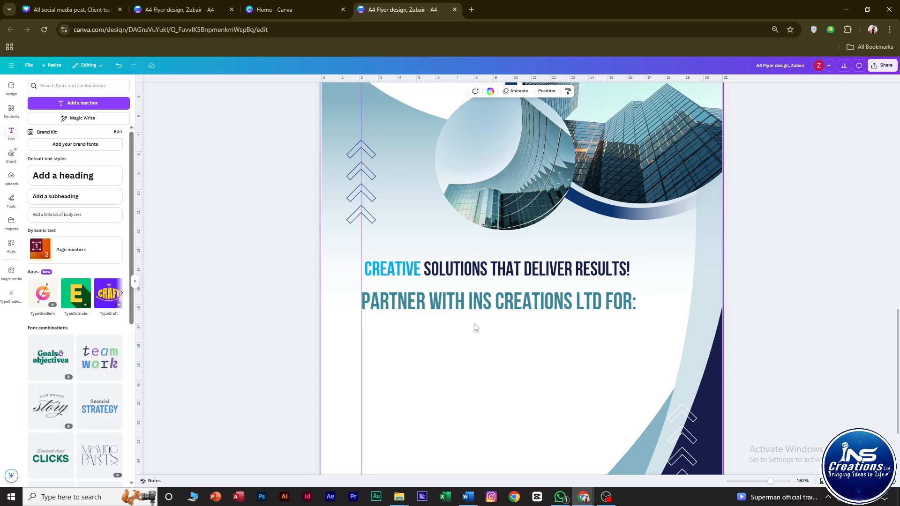
Recolor the words "INS CREATIONS" in the "PARTNER WITH" line to dark blue
{"action": "left_click", "coordinate": [472, 300]}
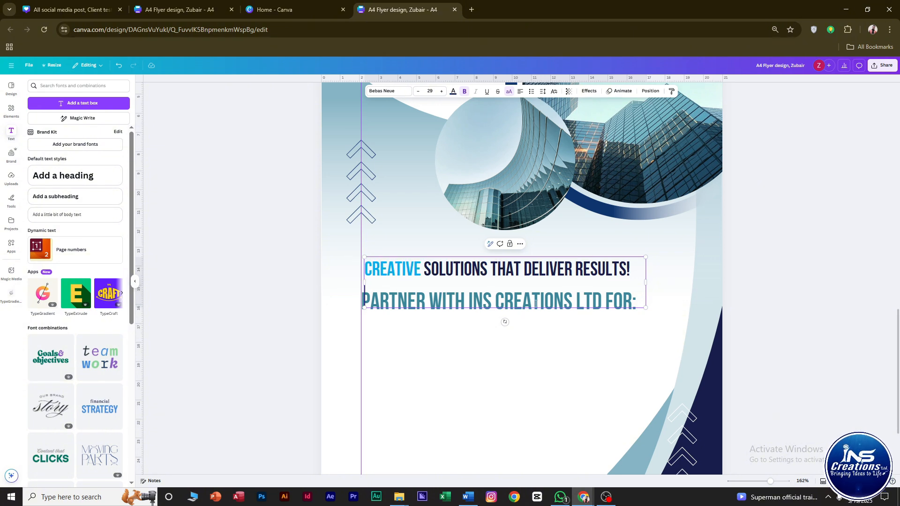
{"action": "left_click", "coordinate": [593, 301]}
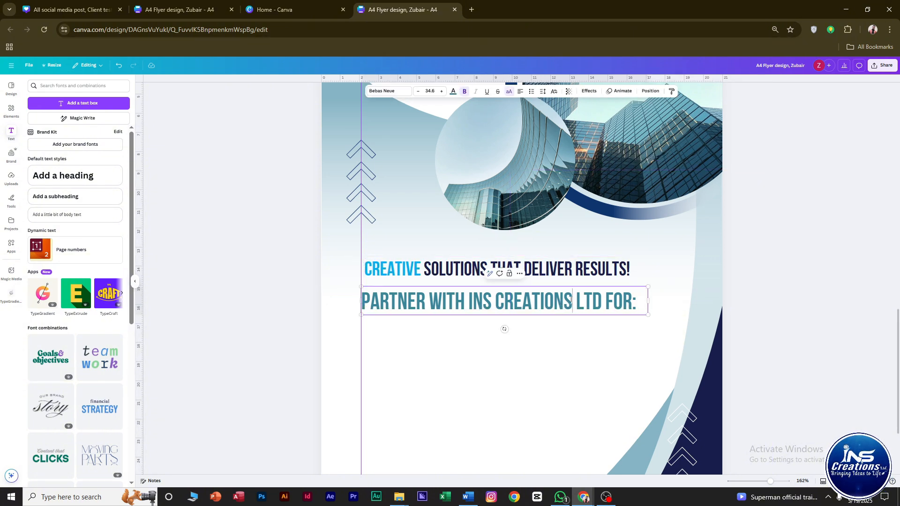
{"action": "left_click_drag", "start_coordinate": [573, 302], "coordinate": [469, 295]}
{"action": "left_click", "coordinate": [452, 92]}
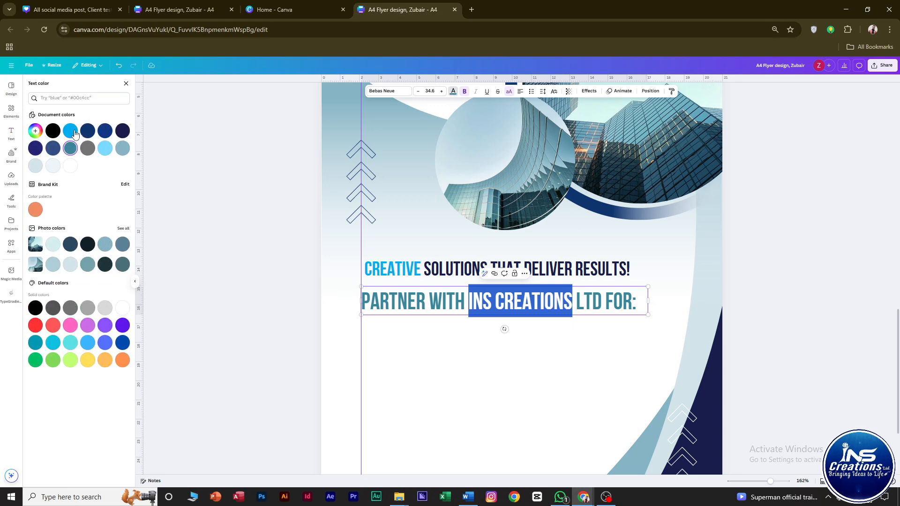
{"action": "left_click", "coordinate": [91, 132]}
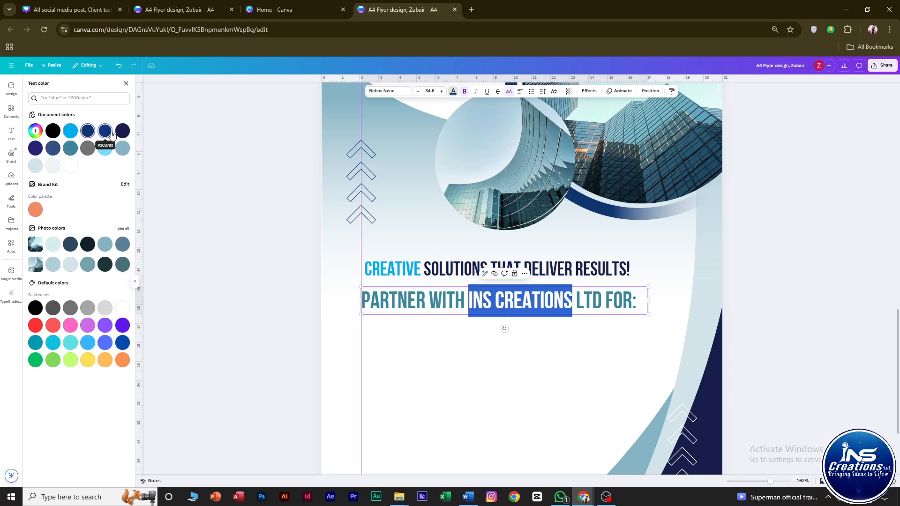
{"action": "left_click", "coordinate": [285, 317]}
Put a copy of the word "That" from the headline in its own text box below the "PARTNER WITH" line
{"action": "double_click", "coordinate": [431, 269]}
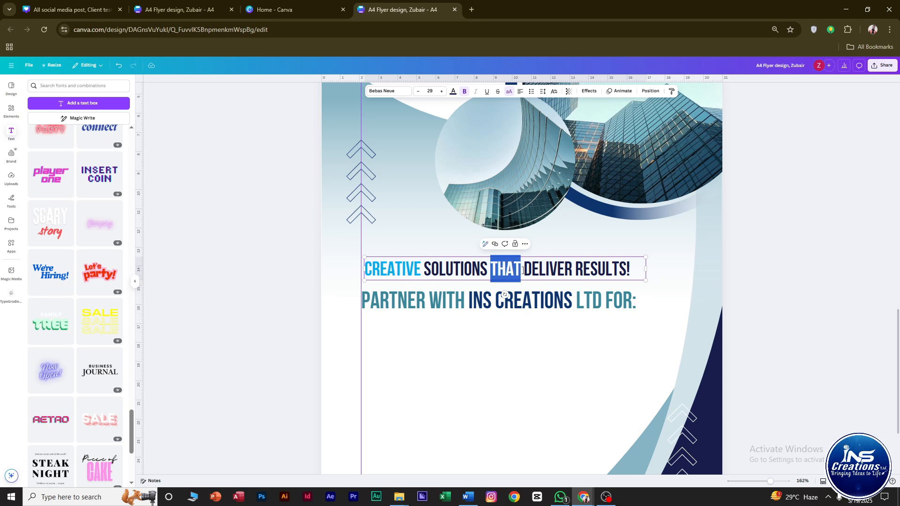
{"action": "left_click_drag", "start_coordinate": [505, 269], "coordinate": [543, 353]}
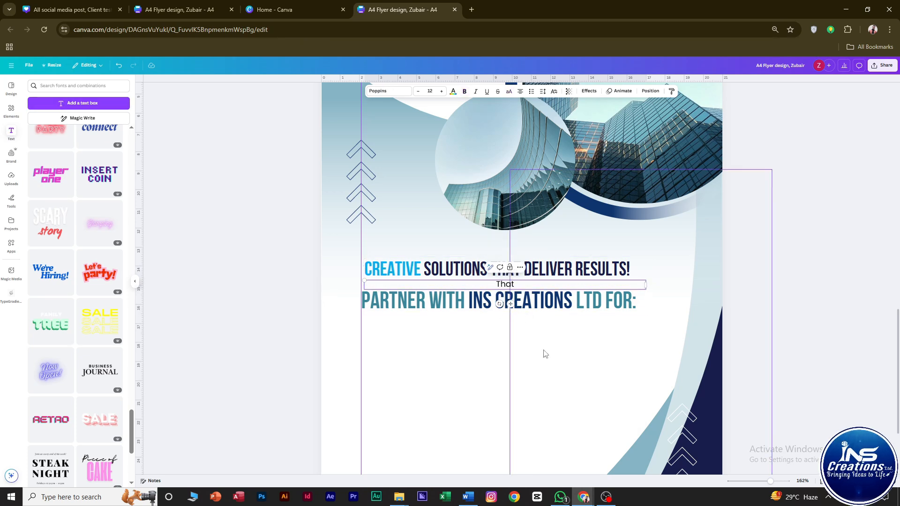
{"action": "left_click", "coordinate": [497, 282]}
Copy "Deliver Results!" from the headline into a new text box and place it below the word "That"
{"action": "left_click", "coordinate": [489, 269]}
{"action": "left_click_drag", "start_coordinate": [491, 269], "coordinate": [638, 270]}
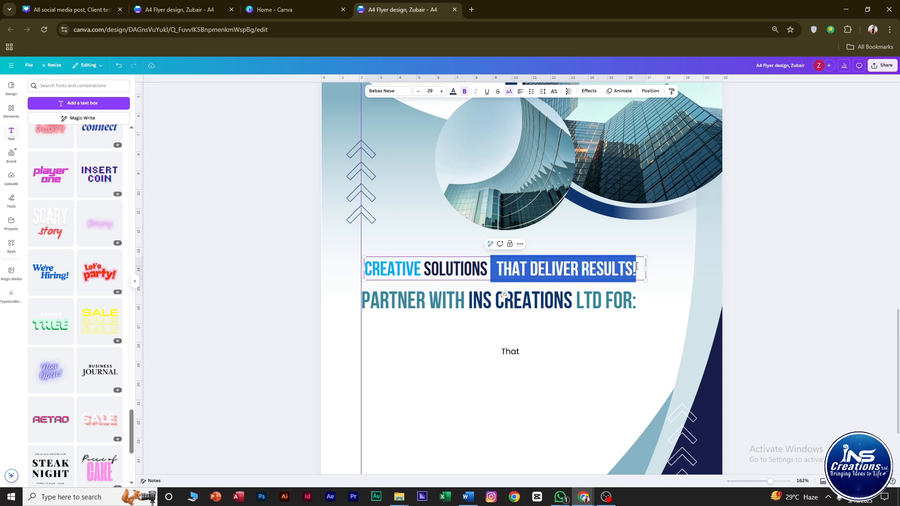
{"action": "left_click", "coordinate": [545, 269]}
{"action": "left_click_drag", "start_coordinate": [530, 268], "coordinate": [638, 266]}
{"action": "key", "text": "ctrl+c"}
{"action": "left_click", "coordinate": [705, 300]}
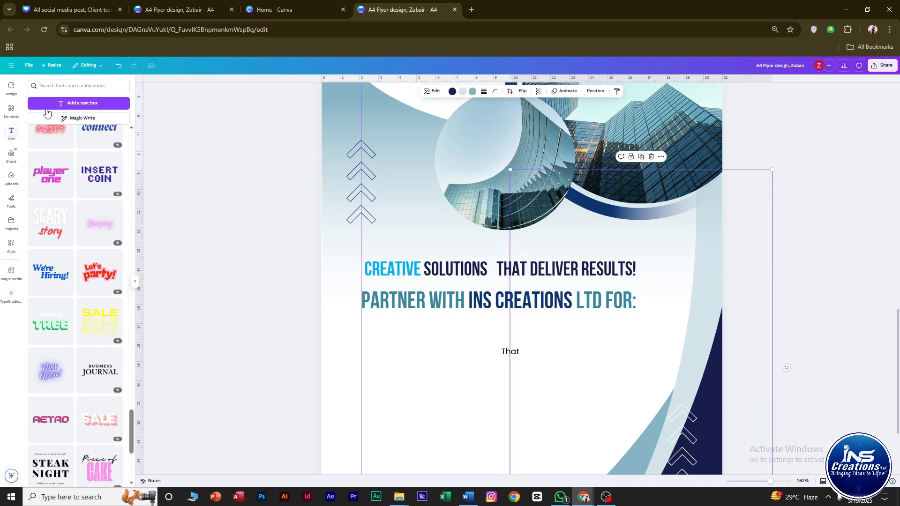
{"action": "left_click", "coordinate": [54, 105]}
{"action": "key", "text": "ctrl+v"}
{"action": "left_click", "coordinate": [296, 341]}
{"action": "left_click_drag", "start_coordinate": [519, 277], "coordinate": [467, 377]}
Delete "THAT DELIVER RESULTS!" from the headline and narrow its text box to fit "CREATIVE SOLUTIONS"
{"action": "left_click", "coordinate": [491, 278]}
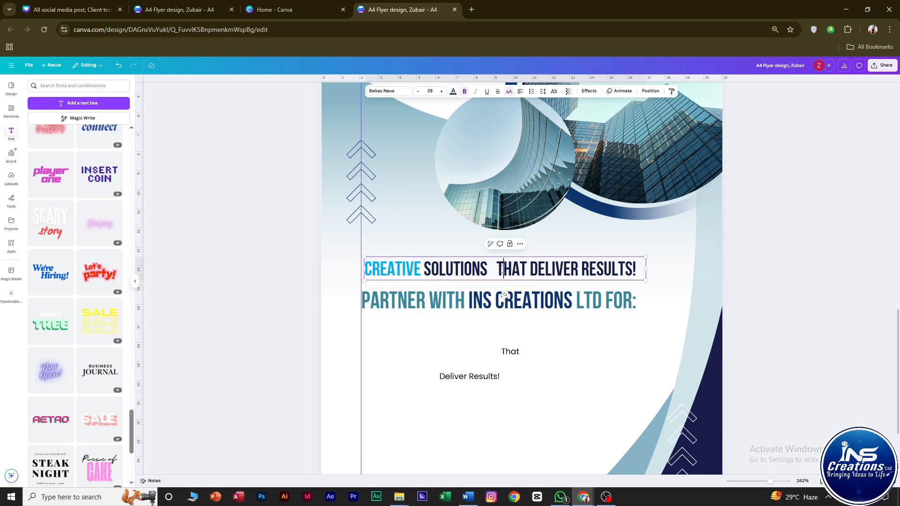
{"action": "double_click", "coordinate": [490, 271]}
{"action": "left_click_drag", "start_coordinate": [642, 271], "coordinate": [519, 274]}
{"action": "key", "text": "BackSpace"}
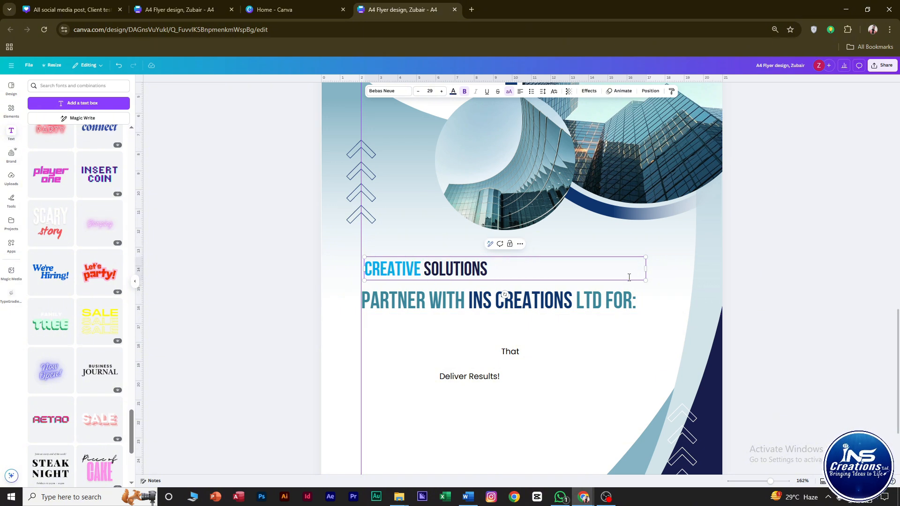
{"action": "left_click_drag", "start_coordinate": [645, 268], "coordinate": [521, 277]}
Recolor the word "SOLUTIONS" in the headline to the same light blue as "CREATIVE"
{"action": "double_click", "coordinate": [487, 264]}
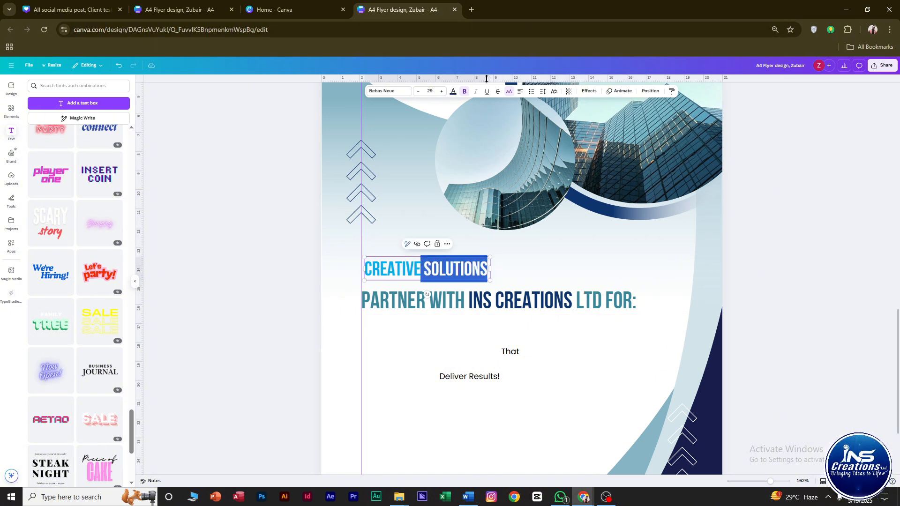
{"action": "left_click", "coordinate": [453, 93]}
{"action": "left_click", "coordinate": [70, 130]}
{"action": "left_click", "coordinate": [618, 456]}
{"action": "left_click", "coordinate": [632, 336]}
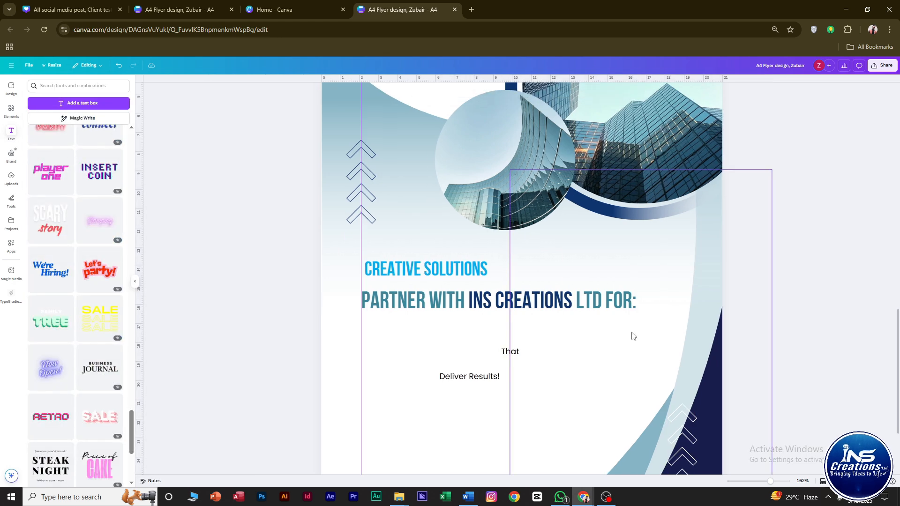
Narrow the "That" text box to fit its word and set its font to Alex Brush
{"action": "left_click", "coordinate": [504, 355]}
{"action": "left_click_drag", "start_coordinate": [650, 352], "coordinate": [397, 351]}
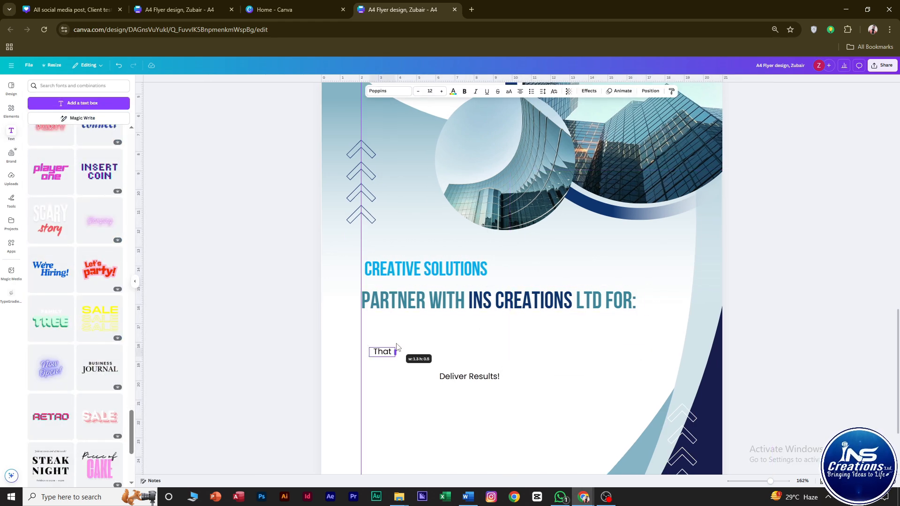
{"action": "left_click", "coordinate": [414, 90]}
{"action": "left_click", "coordinate": [50, 391]}
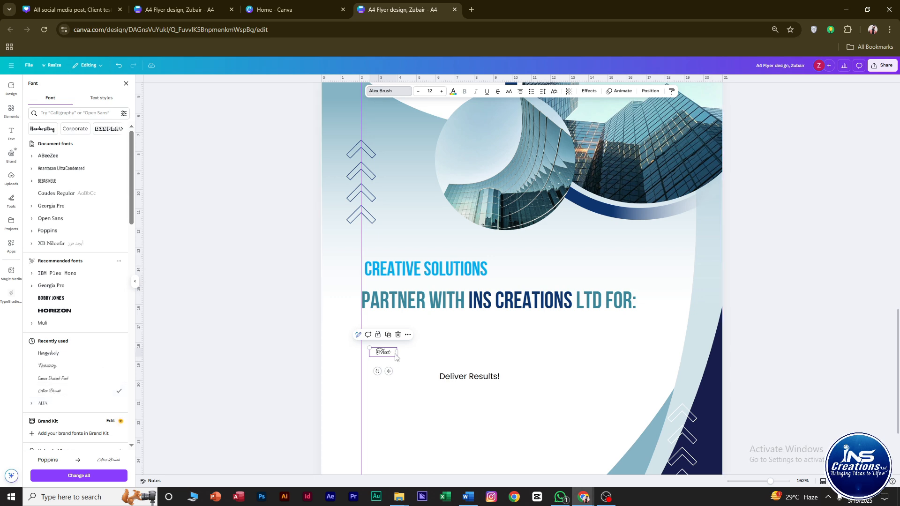
Enlarge "That" to size 26.2 under the start of "CREATIVE SOLUTIONS" and move the "PARTNER WITH" line farther down
{"action": "left_click_drag", "start_coordinate": [385, 356], "coordinate": [525, 242]}
{"action": "left_click_drag", "start_coordinate": [513, 259], "coordinate": [553, 245]}
{"action": "left_click_drag", "start_coordinate": [519, 274], "coordinate": [520, 281]}
{"action": "left_click_drag", "start_coordinate": [555, 253], "coordinate": [374, 283]}
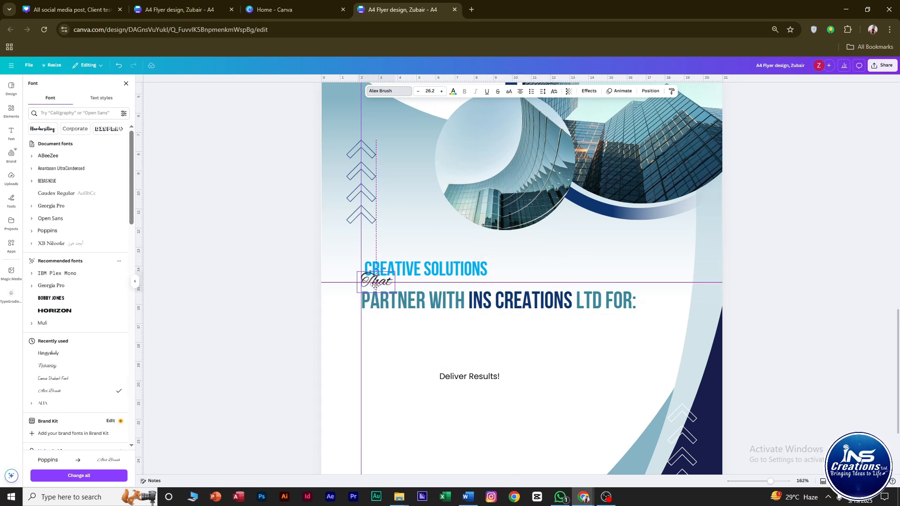
{"action": "left_click_drag", "start_coordinate": [510, 304], "coordinate": [506, 343]}
{"action": "left_click_drag", "start_coordinate": [374, 286], "coordinate": [375, 294]}
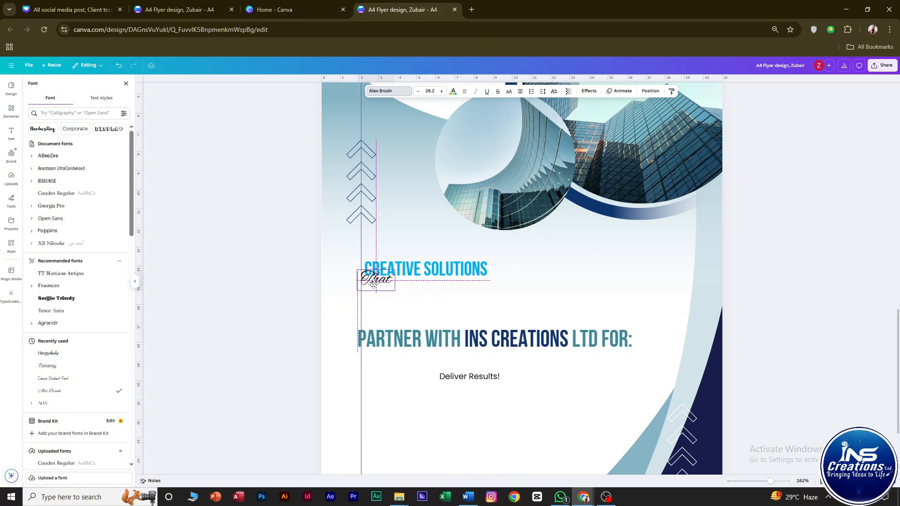
Enlarge the "CREATIVE SOLUTIONS" headline to size 46.6
{"action": "left_click", "coordinate": [450, 269]}
{"action": "left_click_drag", "start_coordinate": [489, 261], "coordinate": [567, 246]}
{"action": "left_click_drag", "start_coordinate": [376, 272], "coordinate": [376, 273]}
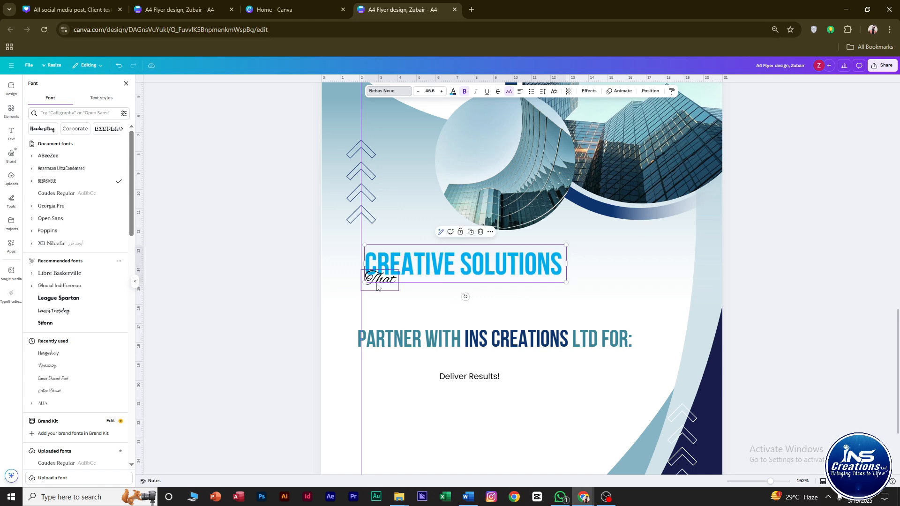
{"action": "mouse_move", "coordinate": [460, 262]}
{"action": "left_mouse_down"}
{"action": "mouse_move", "coordinate": [465, 273]}
{"action": "mouse_move", "coordinate": [466, 254]}
{"action": "left_mouse_up"}
{"action": "key", "text": "ctrl+z"}
{"action": "left_click", "coordinate": [414, 299]}
Enlarge the script word "That" to size 37.7 and recolor it dark blue
{"action": "left_click", "coordinate": [376, 283]}
{"action": "left_click_drag", "start_coordinate": [376, 284], "coordinate": [418, 273]}
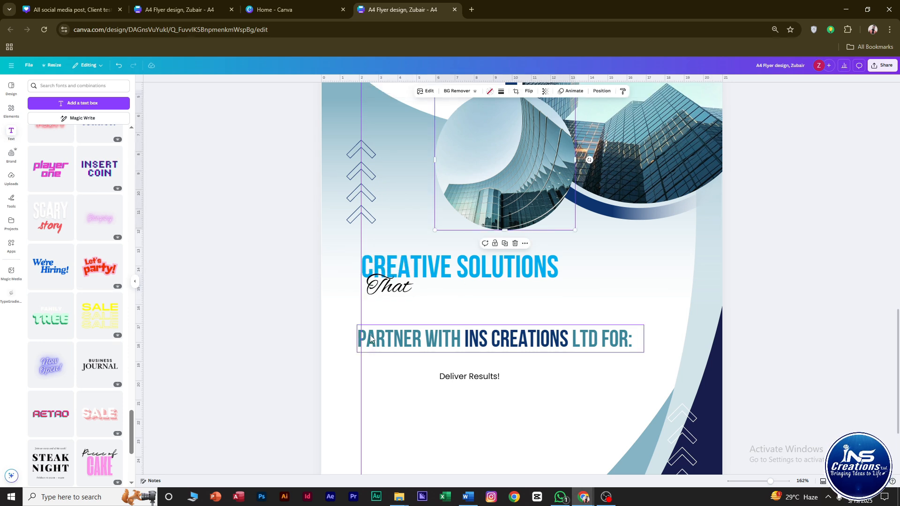
{"action": "left_click", "coordinate": [453, 91]}
{"action": "left_click", "coordinate": [93, 135]}
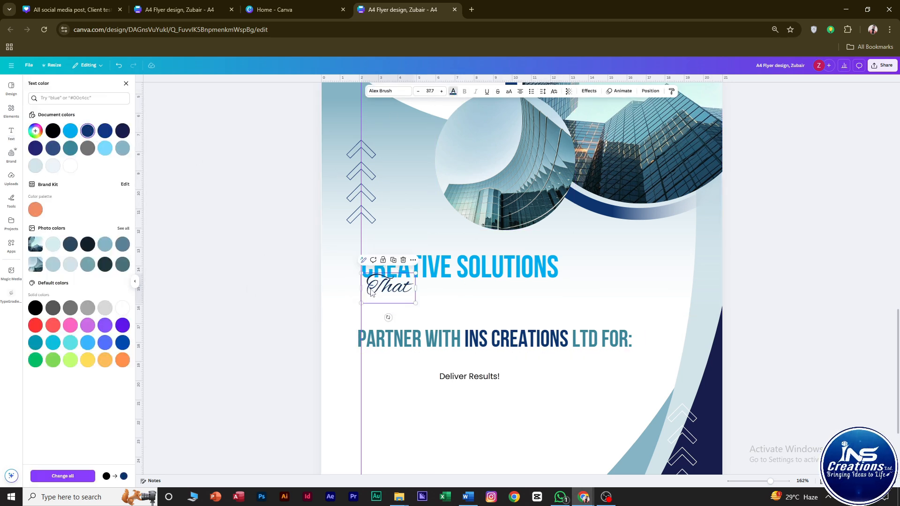
Align "That" with the vertical guide and place "Deliver Results!" beside it in dark blue Georgia Pro at size 36.4
{"action": "left_click_drag", "start_coordinate": [371, 291], "coordinate": [377, 291]}
{"action": "left_click", "coordinate": [484, 377]}
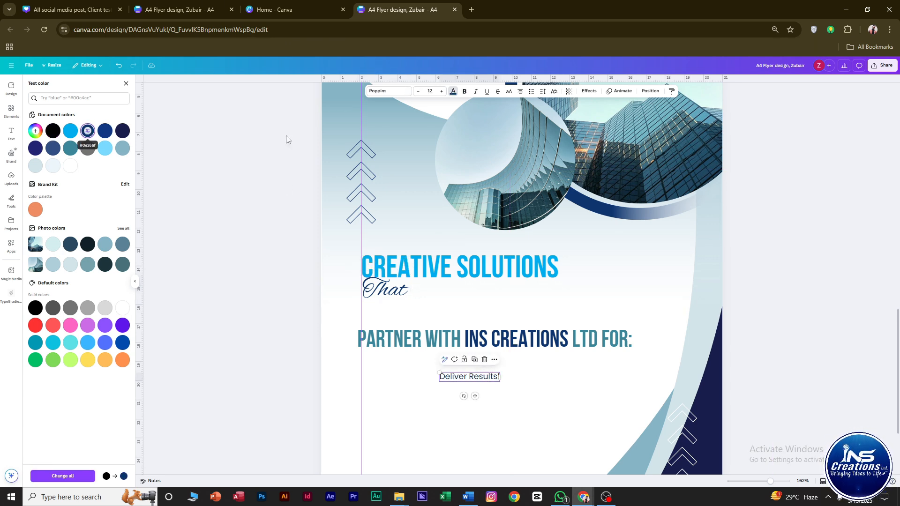
{"action": "left_click", "coordinate": [382, 91]}
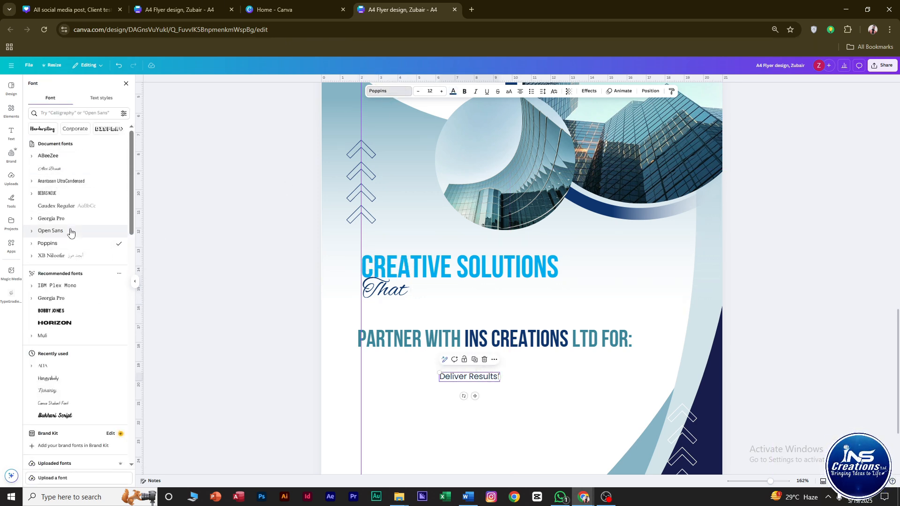
{"action": "left_click", "coordinate": [59, 219]}
{"action": "left_click_drag", "start_coordinate": [482, 377], "coordinate": [587, 256]}
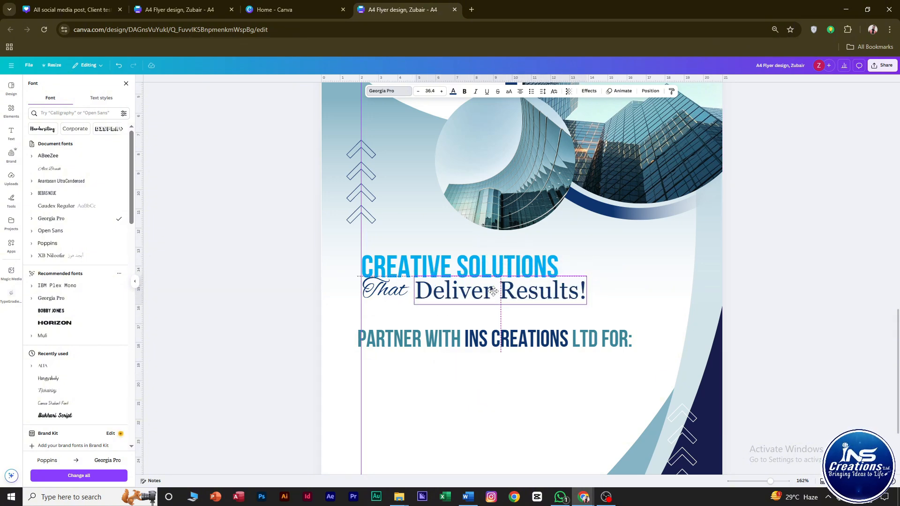
{"action": "left_click", "coordinate": [777, 308]}
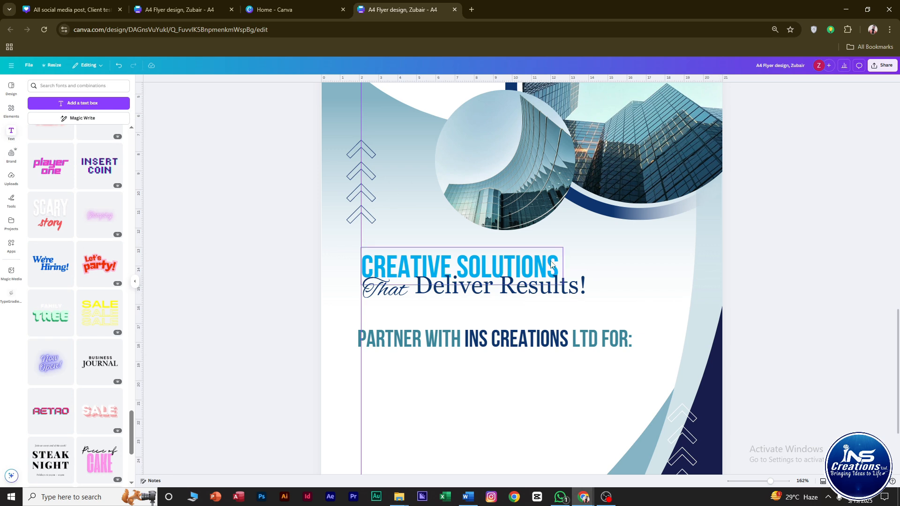
Move "CREATIVE SOLUTIONS" up slightly and nudge "Deliver Results!" level with the script word "That"
{"action": "left_click_drag", "start_coordinate": [550, 265], "coordinate": [551, 254]}
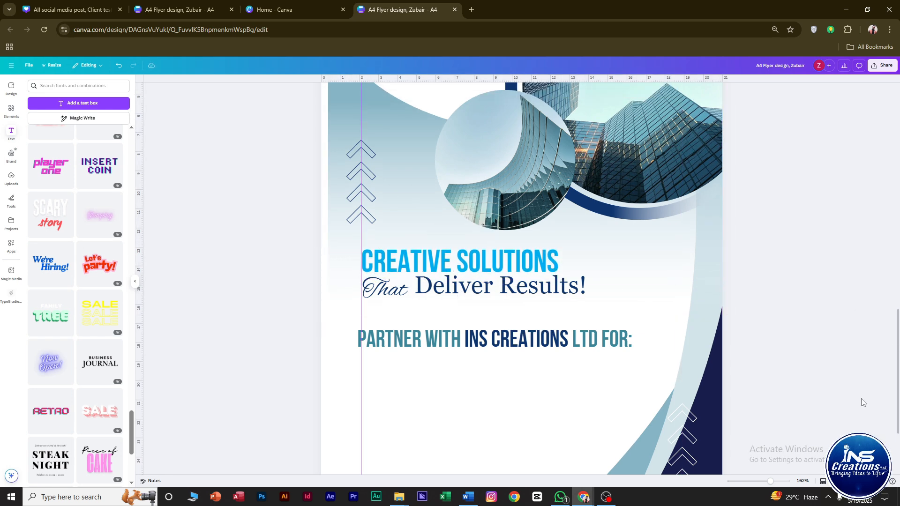
{"action": "left_click", "coordinate": [485, 287]}
{"action": "left_click", "coordinate": [771, 297]}
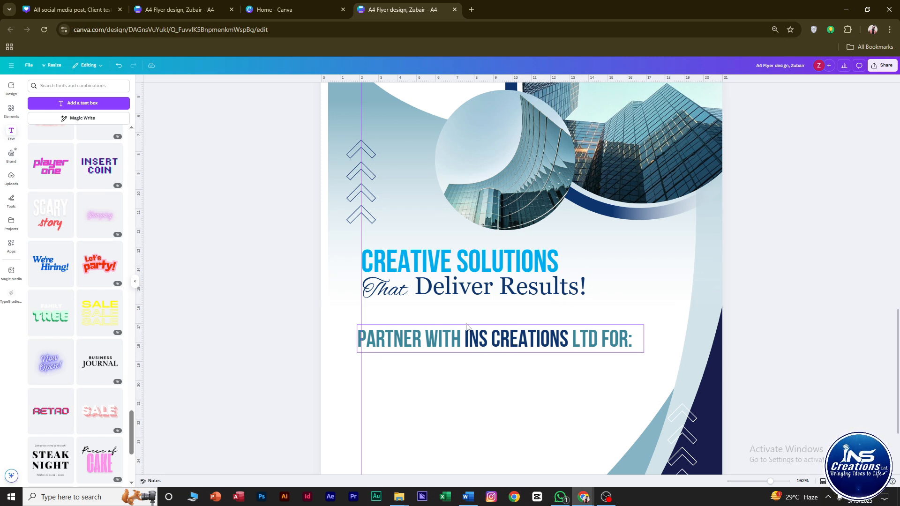
Insert a space before the exclamation mark in "Deliver Results!"
{"action": "left_click", "coordinate": [582, 286]}
{"action": "left_click_drag", "start_coordinate": [586, 286], "coordinate": [593, 290]}
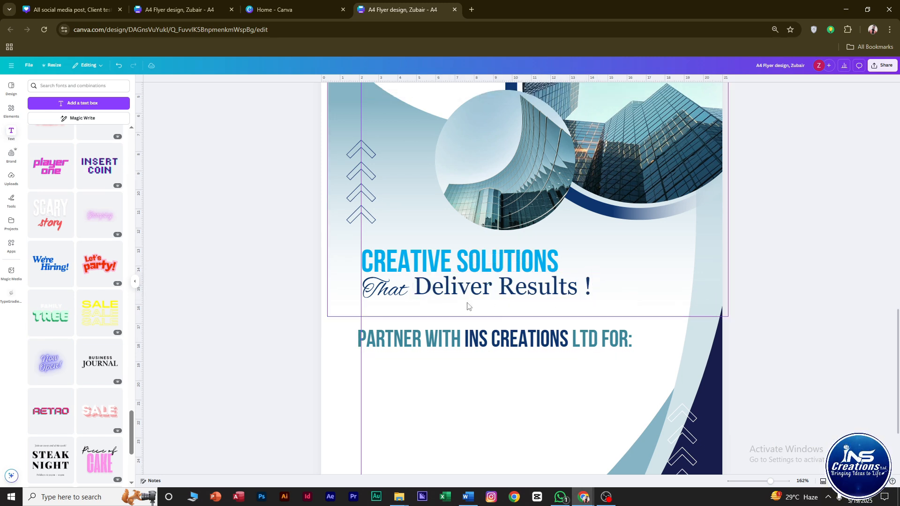
{"action": "left_click", "coordinate": [667, 302]}
{"action": "left_click", "coordinate": [495, 295]}
{"action": "left_click", "coordinate": [302, 297]}
Move "Deliver Results !" down onto its own line and set "That" above its first letters, just under "CREATIVE SOLUTIONS"
{"action": "scroll", "coordinate": [421, 300], "scroll_direction": "up", "scroll_amount": 3}
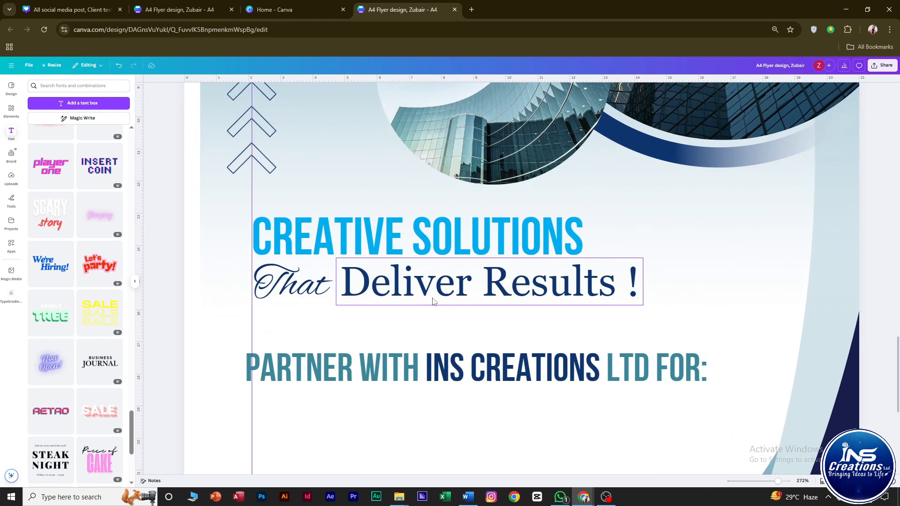
{"action": "left_click_drag", "start_coordinate": [404, 289], "coordinate": [383, 337]}
{"action": "left_click_drag", "start_coordinate": [300, 286], "coordinate": [339, 303]}
{"action": "left_click", "coordinate": [448, 330], "text": "shift"}
{"action": "left_click_drag", "start_coordinate": [449, 331], "coordinate": [404, 309]}
{"action": "left_click", "coordinate": [405, 310], "text": "shift"}
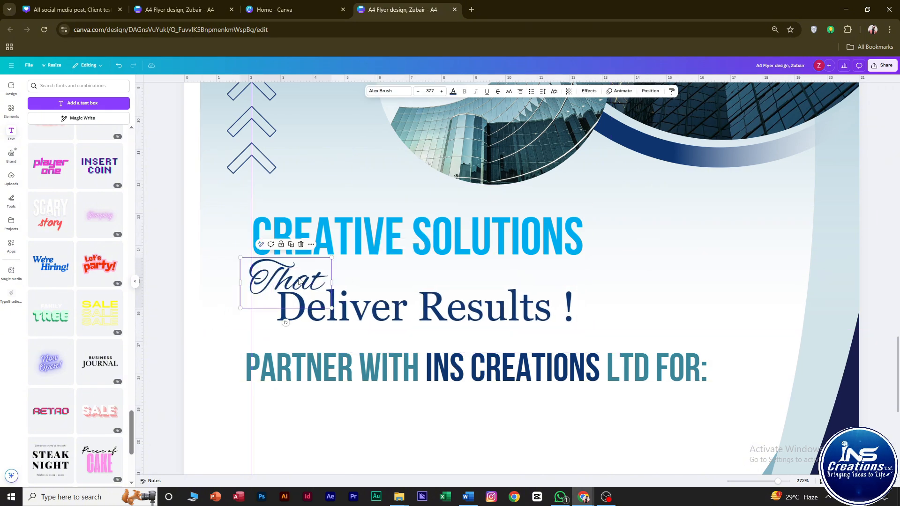
Recolor the script word "That" to the muted blue-gray #6A7B95
{"action": "left_click", "coordinate": [453, 91]}
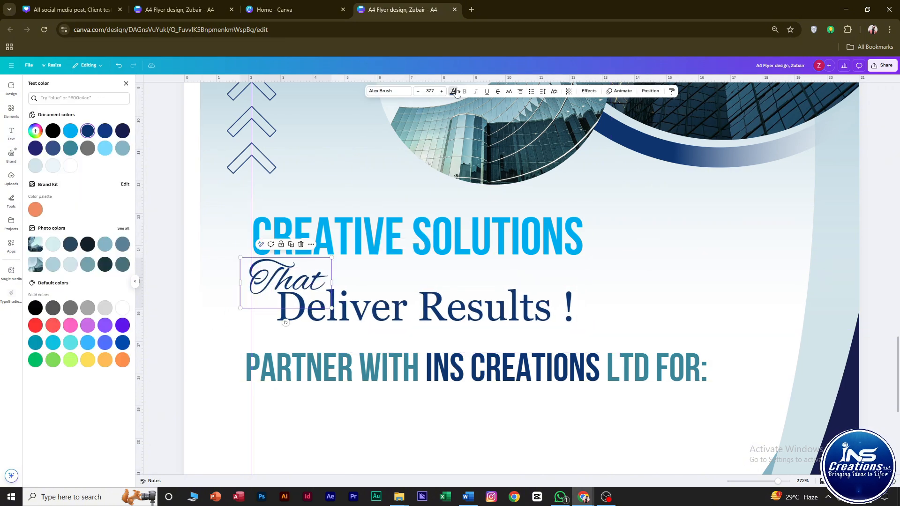
{"action": "left_click", "coordinate": [104, 149]}
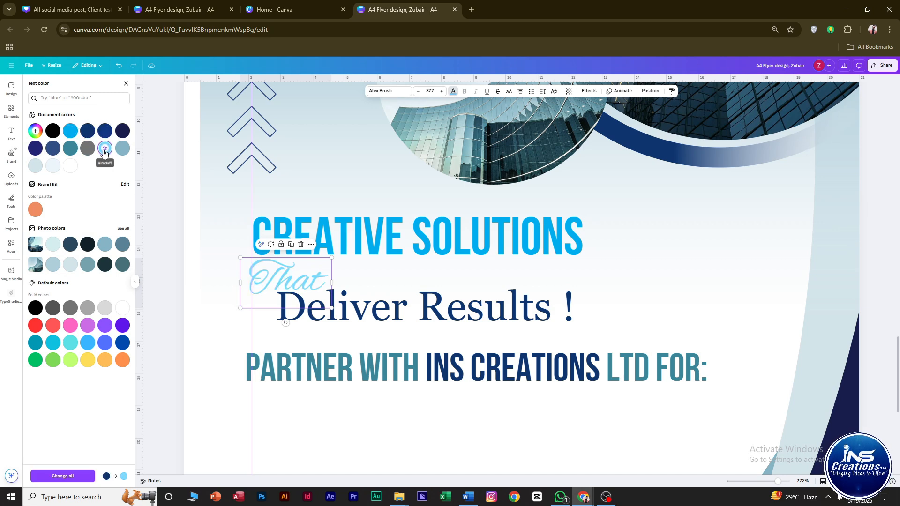
{"action": "left_click", "coordinate": [86, 133]}
{"action": "left_click", "coordinate": [87, 131]}
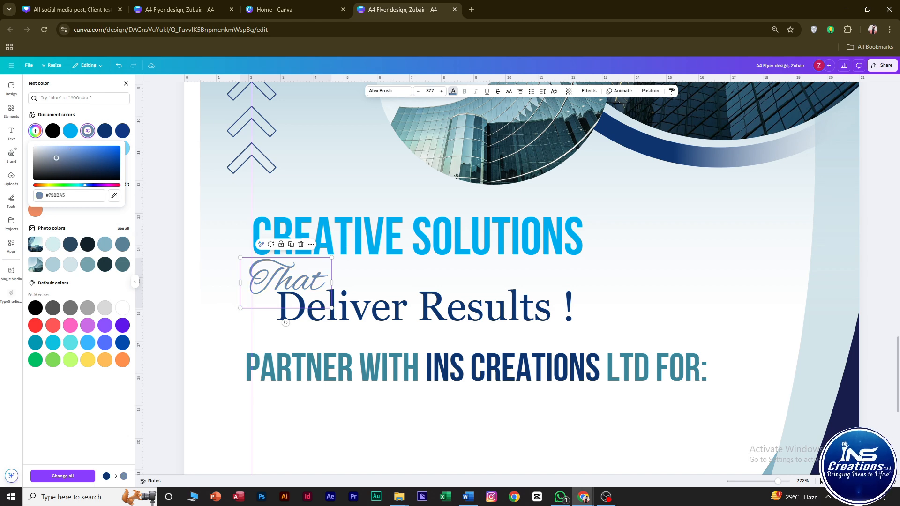
{"action": "left_click", "coordinate": [613, 422]}
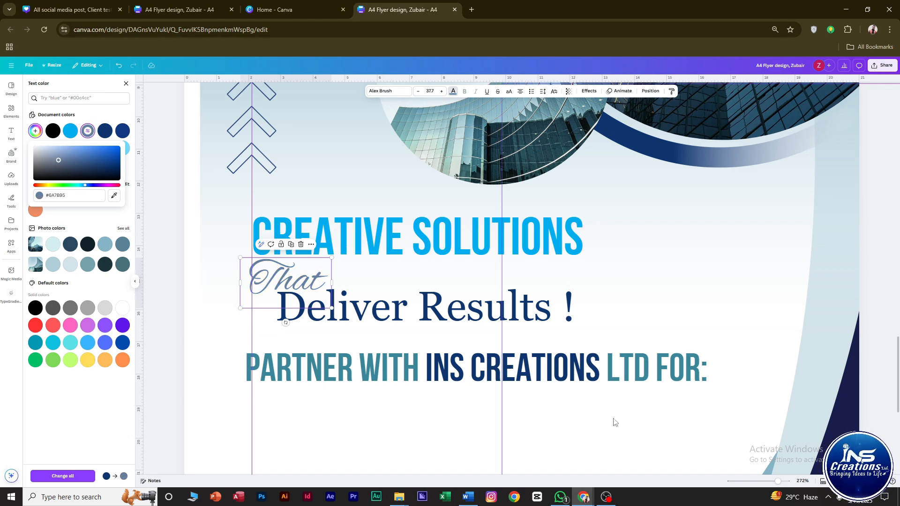
Enlarge the "Deliver Results !" text to size 37.8
{"action": "left_click", "coordinate": [578, 284]}
{"action": "left_click_drag", "start_coordinate": [581, 282], "coordinate": [590, 281]}
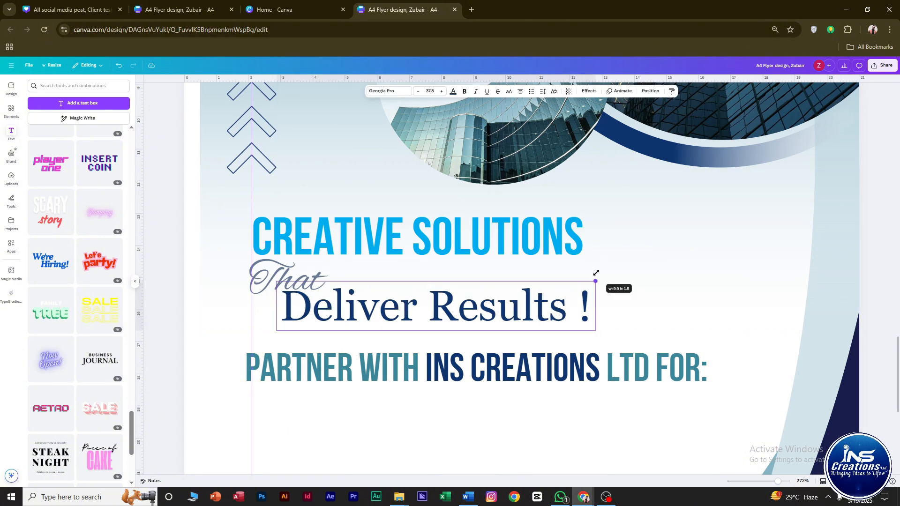
{"action": "left_click", "coordinate": [357, 431]}
{"action": "scroll", "coordinate": [357, 431], "scroll_direction": "down", "scroll_amount": 3}
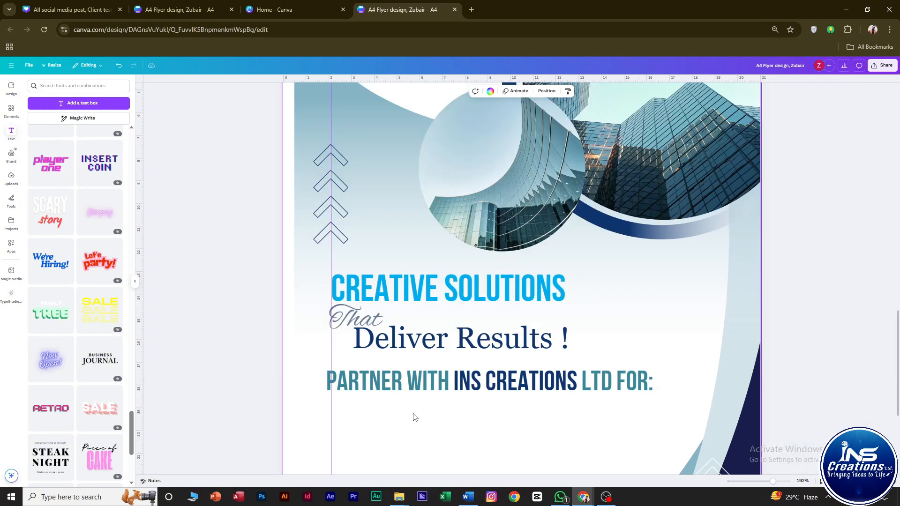
Align the "PARTNER WITH" line with the vertical guide and set it in Open Sans at size 17.6
{"action": "left_click", "coordinate": [412, 396]}
{"action": "left_click", "coordinate": [389, 91]}
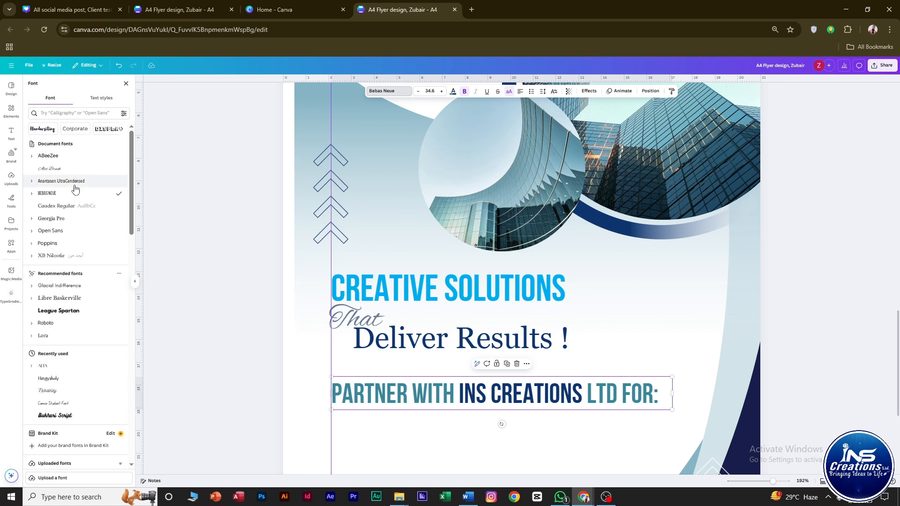
{"action": "left_click", "coordinate": [47, 231]}
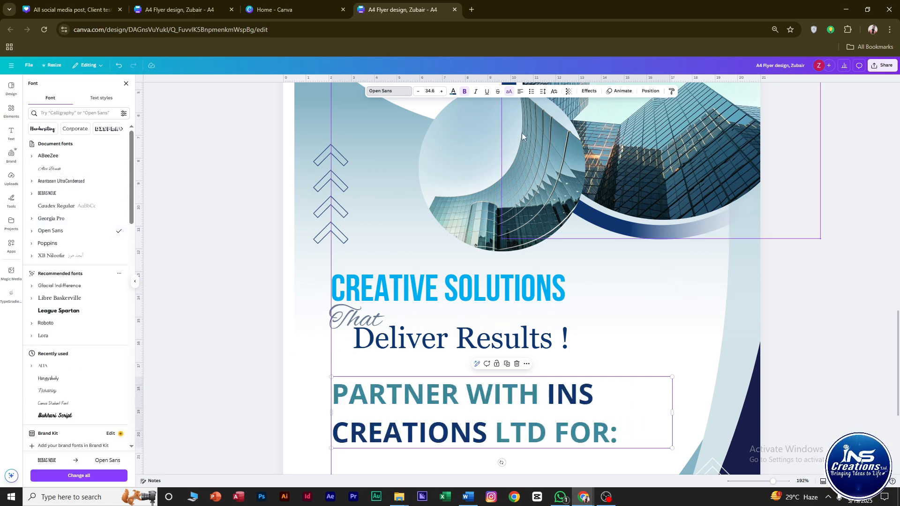
{"action": "left_click", "coordinate": [416, 92]}
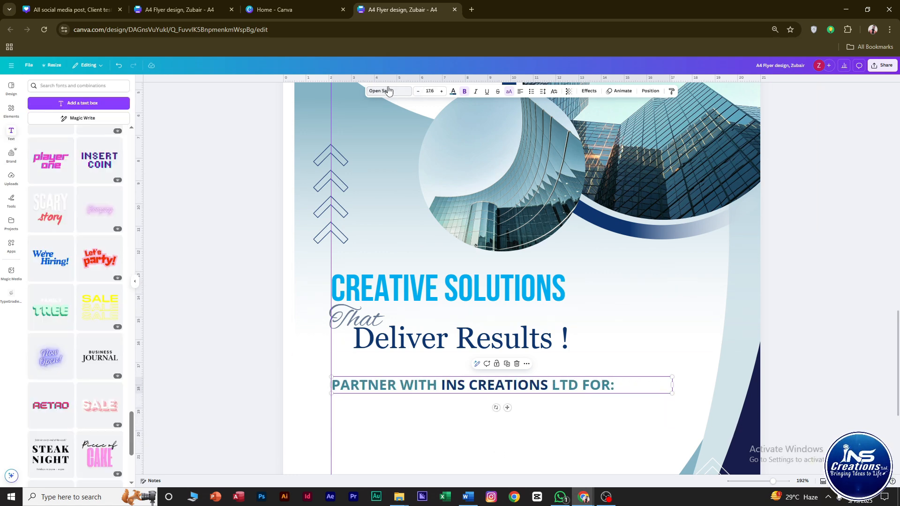
Try Poppins on the "Partner with" line, turn off its all-caps formatting and change its font to Open Sauce
{"action": "left_click", "coordinate": [65, 245]}
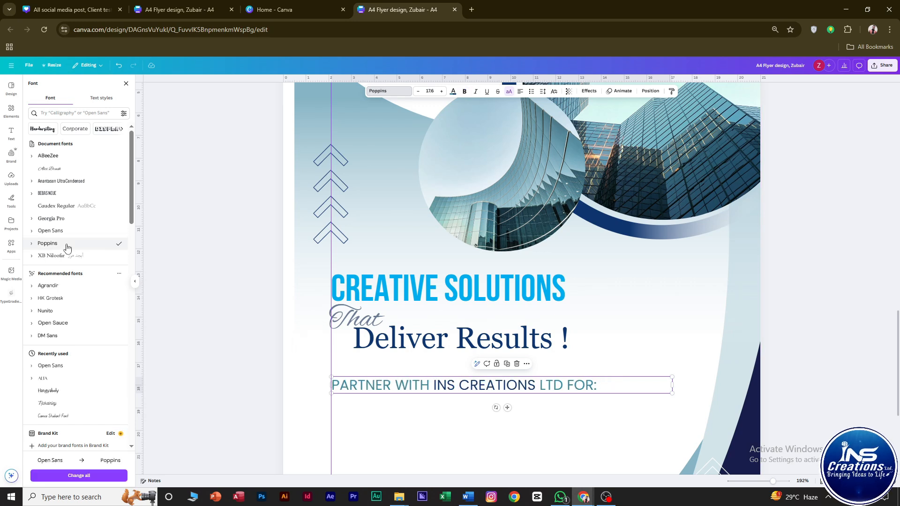
{"action": "left_click", "coordinate": [510, 92]}
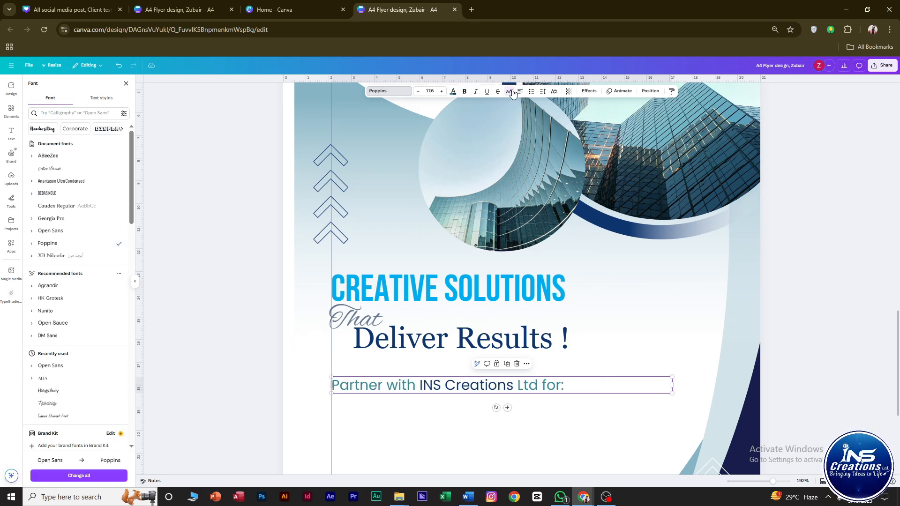
{"action": "left_click", "coordinate": [53, 323]}
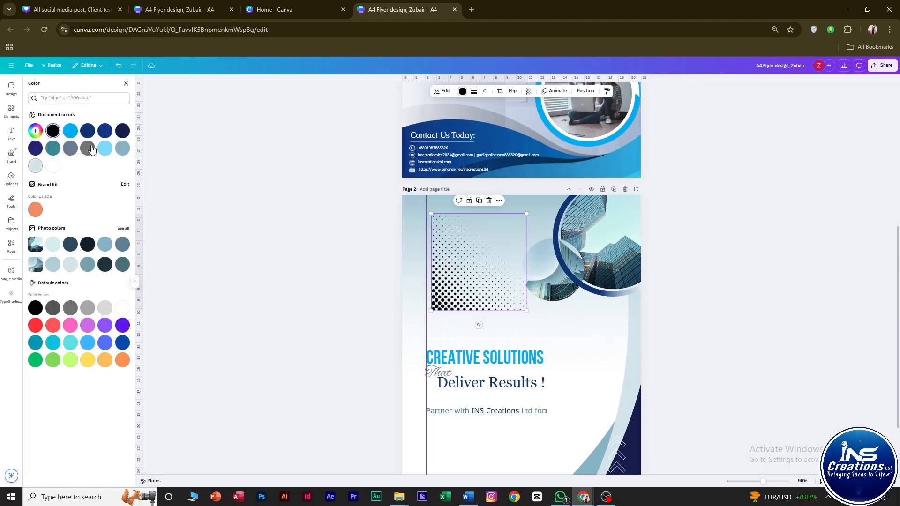
Fade the dark blue halftone dot graphic to a transparency of about 23 and enlarge it in page 2's top-left corner
{"action": "left_click", "coordinate": [529, 91]}
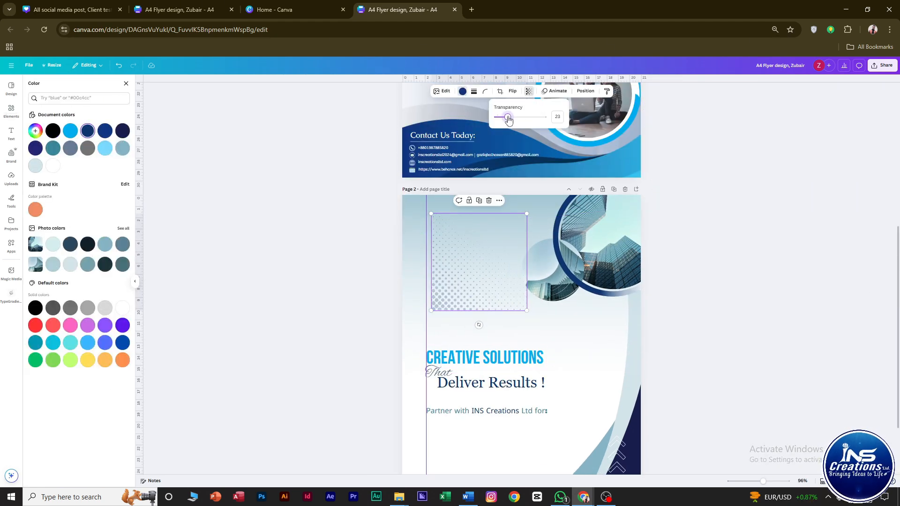
{"action": "mouse_move", "coordinate": [510, 125]}
{"action": "left_mouse_down"}
{"action": "mouse_move", "coordinate": [542, 123]}
{"action": "mouse_move", "coordinate": [511, 135]}
{"action": "left_mouse_up"}
{"action": "left_click_drag", "start_coordinate": [464, 284], "coordinate": [436, 265]}
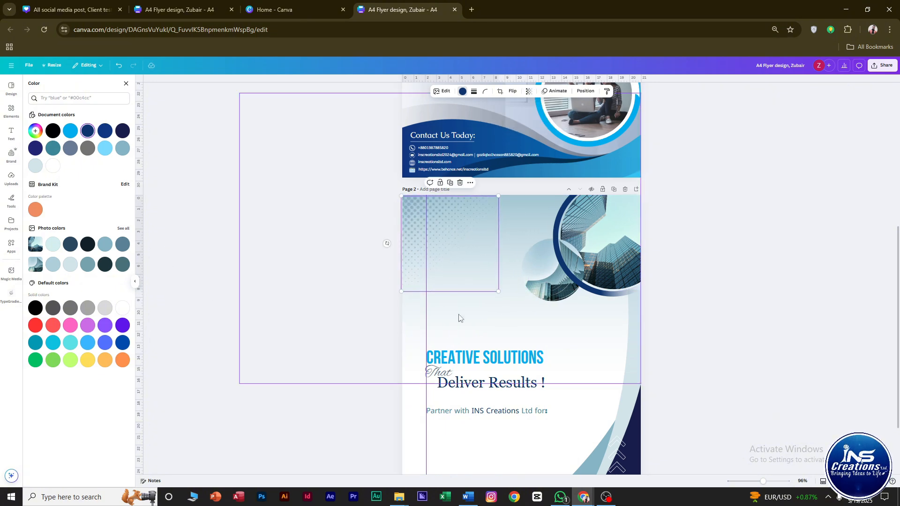
{"action": "left_click_drag", "start_coordinate": [498, 292], "coordinate": [519, 344]}
{"action": "left_click", "coordinate": [731, 341]}
Try moving and shrinking the curved corner graphic on page 2, and undo those changes
{"action": "scroll", "coordinate": [514, 347], "scroll_direction": "down", "scroll_amount": 2}
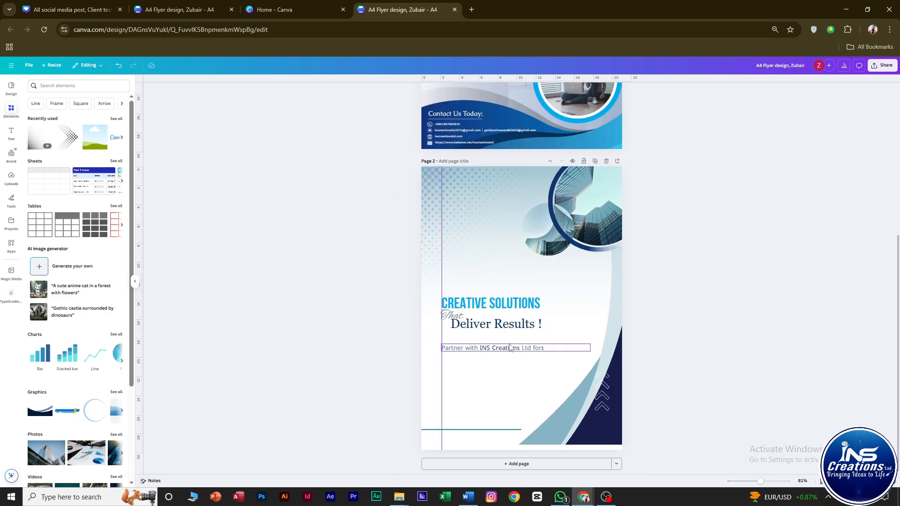
{"action": "left_click", "coordinate": [466, 280]}
{"action": "left_click", "coordinate": [552, 360]}
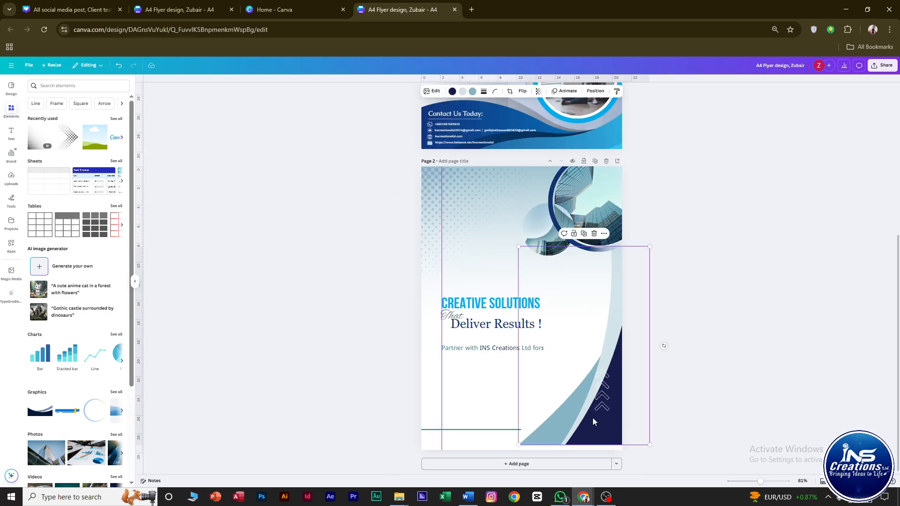
{"action": "left_click_drag", "start_coordinate": [593, 418], "coordinate": [566, 428]}
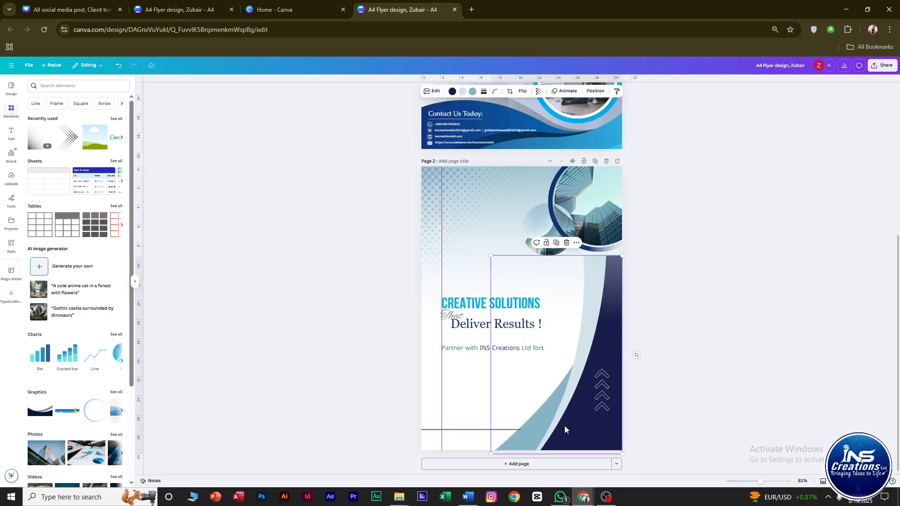
{"action": "left_click_drag", "start_coordinate": [493, 254], "coordinate": [527, 292]}
{"action": "left_click_drag", "start_coordinate": [619, 356], "coordinate": [633, 311]}
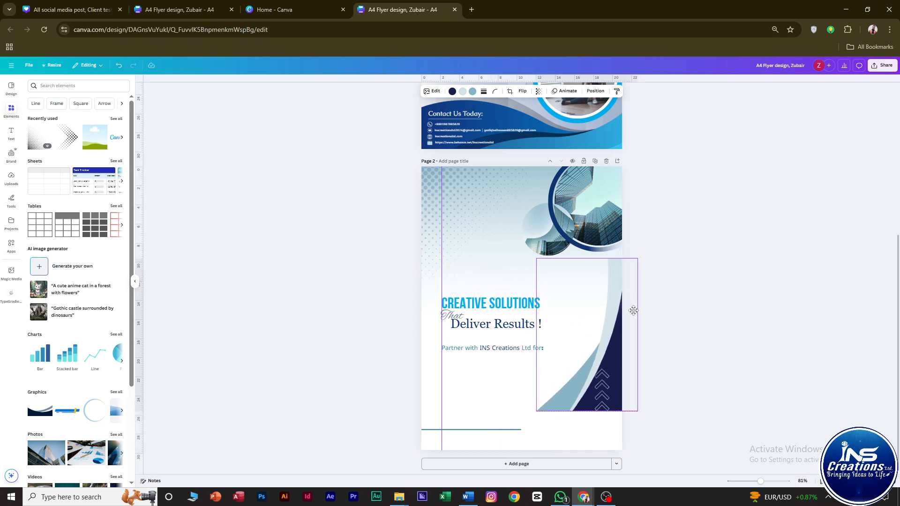
{"action": "key", "text": "ctrl+z"}
{"action": "key", "text": "ctrl+z"}
{"action": "key", "text": "ctrl+z"}
{"action": "left_click", "coordinate": [726, 322]}
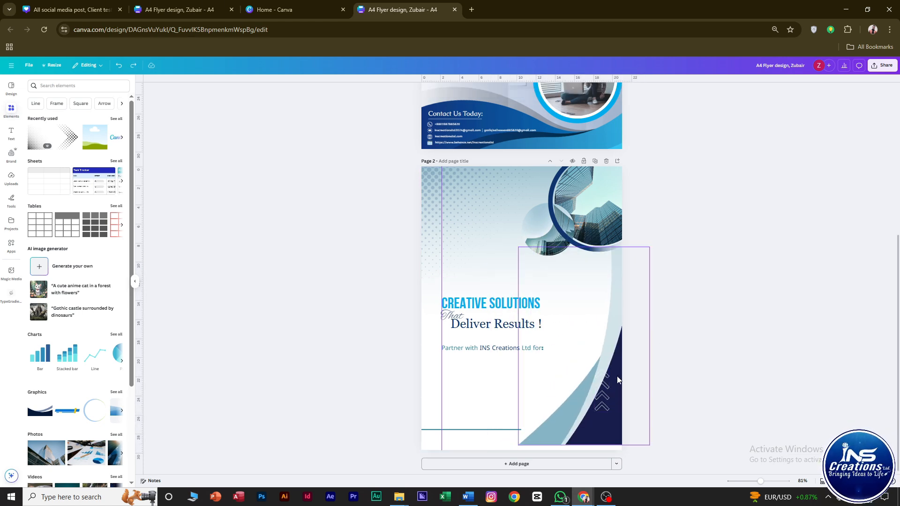
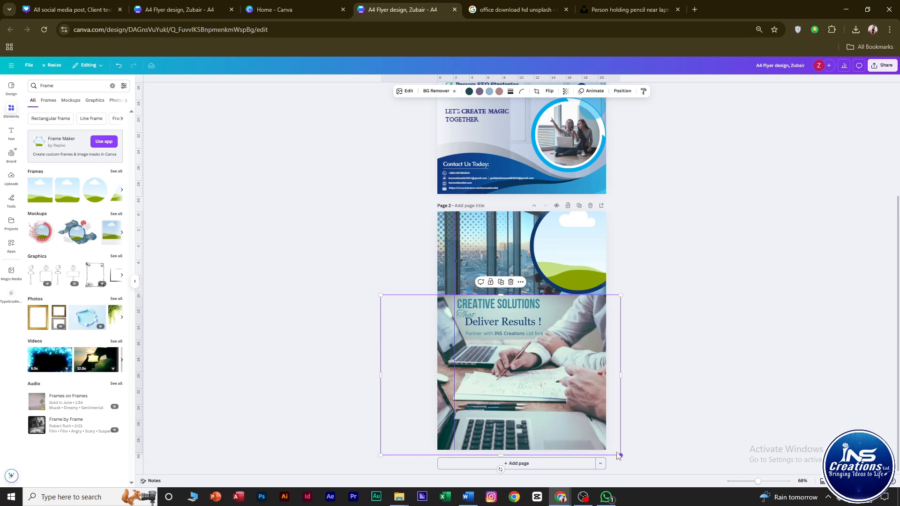
Fade the desk photo over page 2's lower part to a transparency of about 29
{"action": "left_click", "coordinate": [565, 91]}
{"action": "left_click_drag", "start_coordinate": [563, 118], "coordinate": [545, 117]}
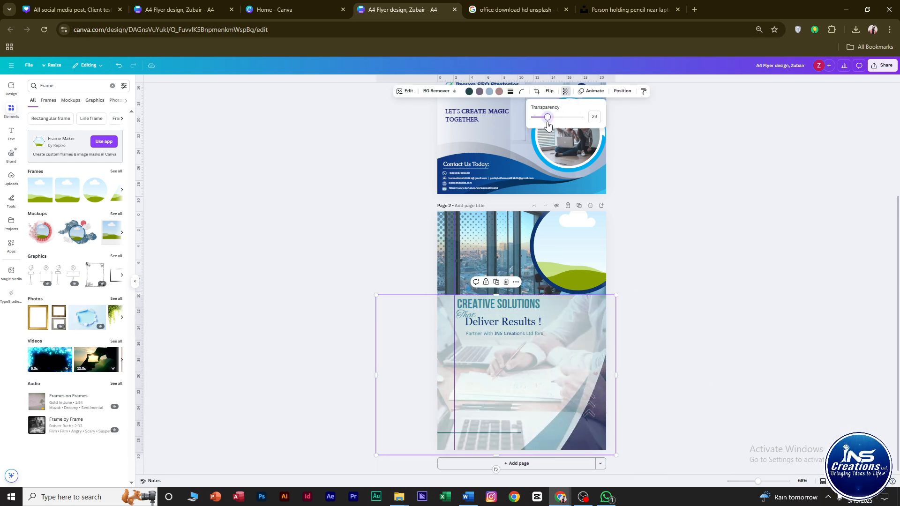
{"action": "left_click", "coordinate": [497, 401]}
Compare the faded desk photo behind and in front of the curved corner graphic by shifting its layer order
{"action": "key", "text": "ctrl+]"}
{"action": "key", "text": "ctrl+["}
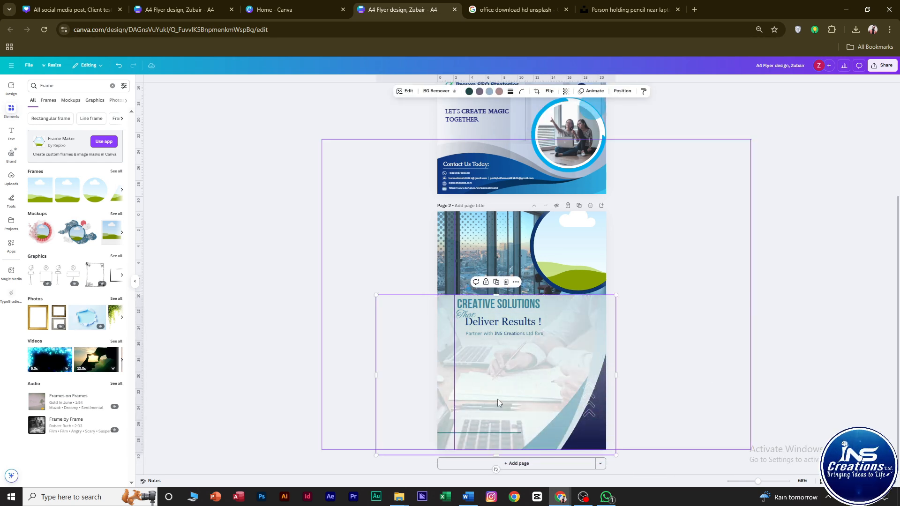
{"action": "key", "text": "ctrl+]"}
{"action": "key", "text": "ctrl+["}
{"action": "key", "text": "ctrl+]"}
{"action": "left_click", "coordinate": [756, 142]}
{"action": "scroll", "coordinate": [655, 330], "scroll_direction": "up", "scroll_amount": 3}
{"action": "scroll", "coordinate": [655, 361], "scroll_direction": "down", "scroll_amount": 1}
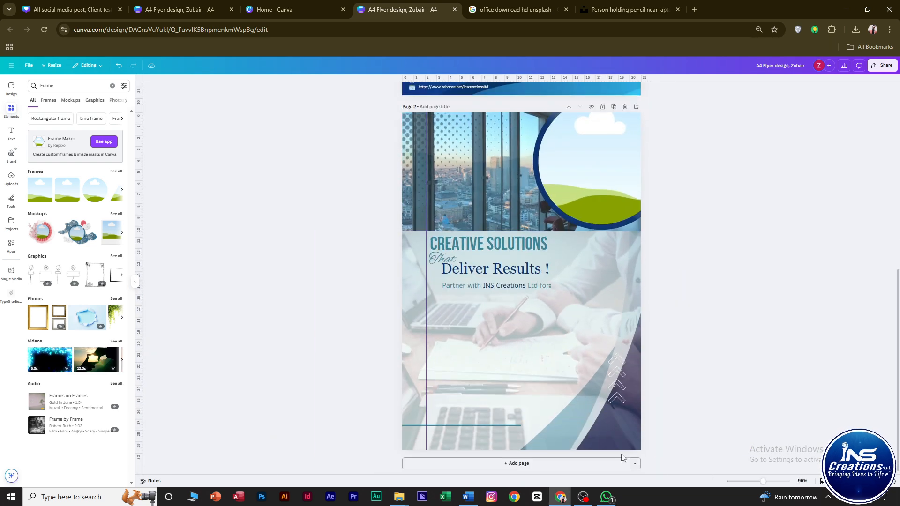
Fade the desk photo to a transparency of about 23 and place it behind the curved corner graphic
{"action": "left_click", "coordinate": [622, 452]}
{"action": "left_click", "coordinate": [565, 91]}
{"action": "left_click_drag", "start_coordinate": [566, 118], "coordinate": [548, 120]}
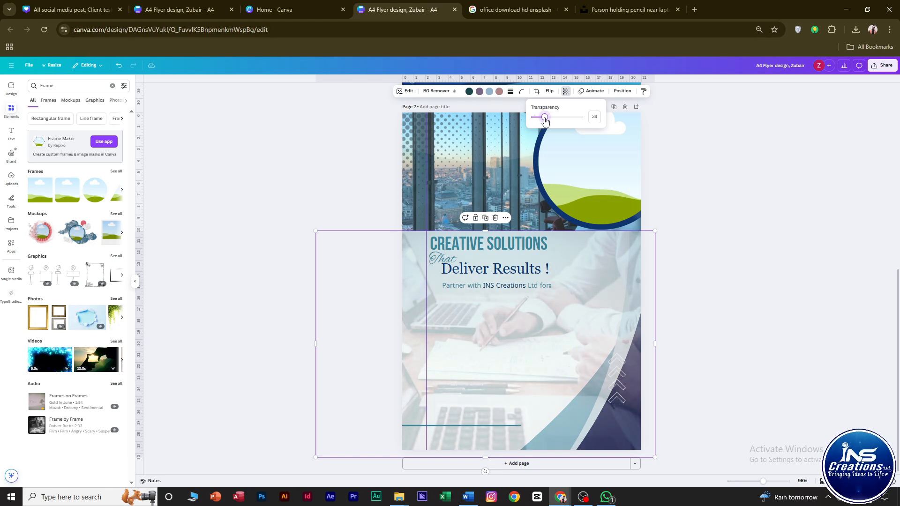
{"action": "left_click", "coordinate": [679, 431]}
{"action": "left_click", "coordinate": [624, 439]}
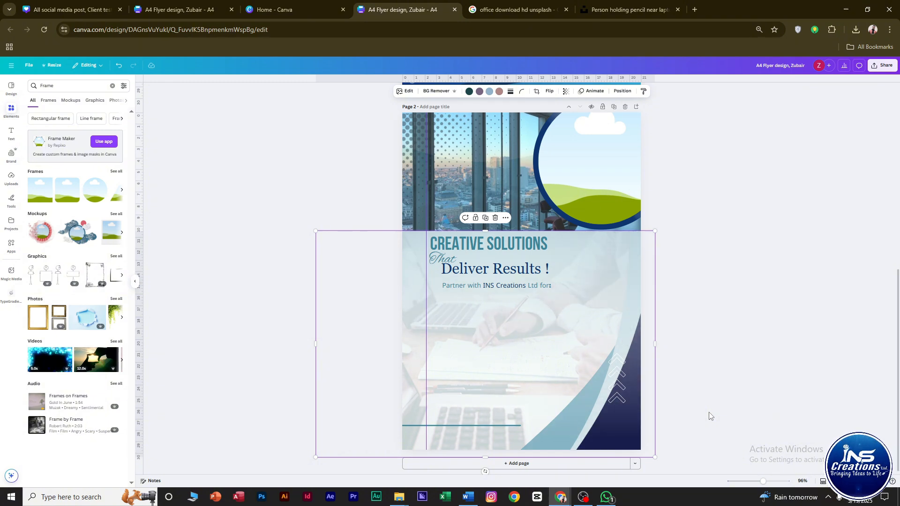
{"action": "left_click", "coordinate": [802, 353]}
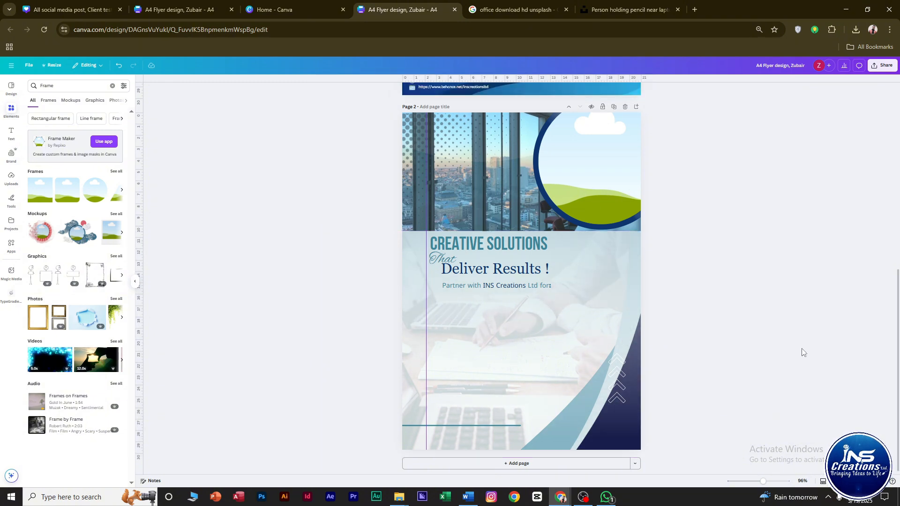
Adjust the lower edge of the window photo at the top of page 2
{"action": "left_click", "coordinate": [533, 218]}
{"action": "left_click_drag", "start_coordinate": [516, 230], "coordinate": [580, 230]}
{"action": "left_click", "coordinate": [656, 266]}
Search the elements for "shadow" and add the dark gradient graphic over the window photo on page 2
{"action": "double_click", "coordinate": [48, 86]}
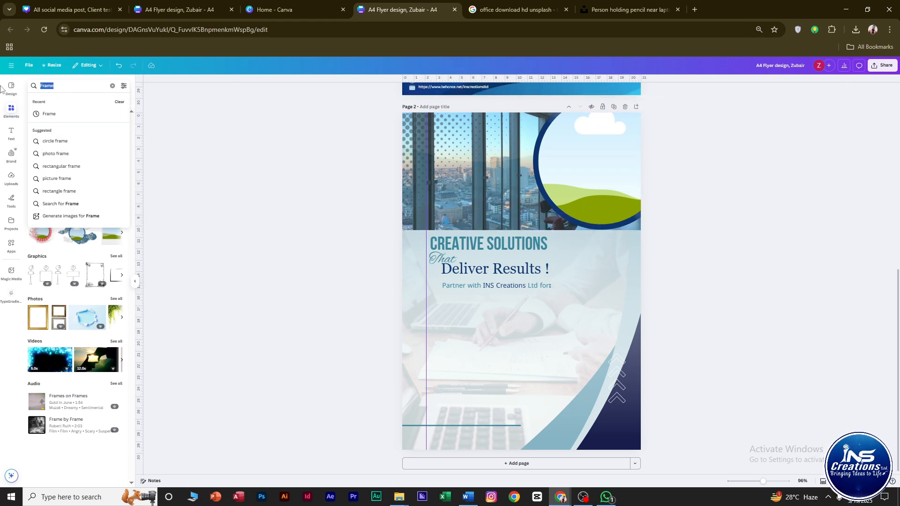
{"action": "type", "text": "s"}
{"action": "left_click", "coordinate": [57, 182]}
{"action": "left_click", "coordinate": [67, 153]}
{"action": "left_click_drag", "start_coordinate": [510, 281], "coordinate": [475, 141]}
{"action": "left_click", "coordinate": [688, 242]}
{"action": "left_click", "coordinate": [520, 152]}
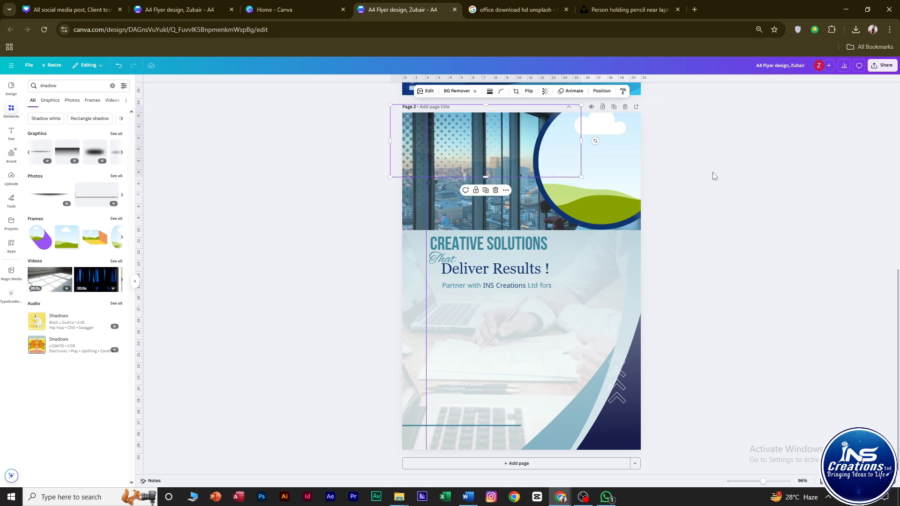
Turn the shadow upside down, fit it along the window photo's lower edge, and fade it to a transparency of about 45
{"action": "left_click", "coordinate": [545, 91]}
{"action": "left_click_drag", "start_coordinate": [561, 116], "coordinate": [537, 120]}
{"action": "left_click_drag", "start_coordinate": [459, 148], "coordinate": [473, 227]}
{"action": "left_click_drag", "start_coordinate": [490, 280], "coordinate": [490, 115]}
{"action": "left_click", "coordinate": [543, 267]}
{"action": "left_click_drag", "start_coordinate": [577, 249], "coordinate": [584, 215]}
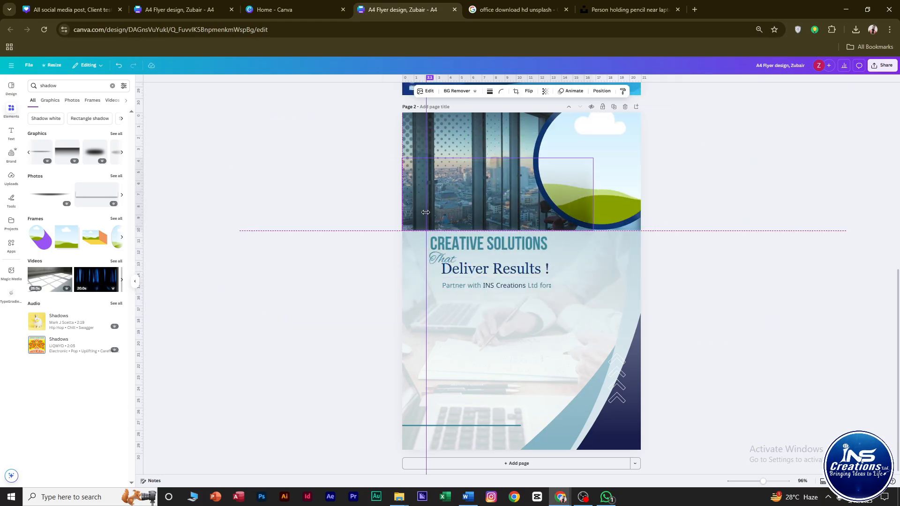
{"action": "left_click_drag", "start_coordinate": [424, 211], "coordinate": [426, 211]}
{"action": "mouse_move", "coordinate": [591, 158]}
{"action": "left_mouse_down"}
{"action": "mouse_move", "coordinate": [607, 164]}
{"action": "mouse_move", "coordinate": [591, 175]}
{"action": "mouse_move", "coordinate": [582, 167]}
{"action": "left_mouse_up"}
{"action": "left_click", "coordinate": [544, 91]}
{"action": "left_click_drag", "start_coordinate": [562, 117], "coordinate": [534, 116]}
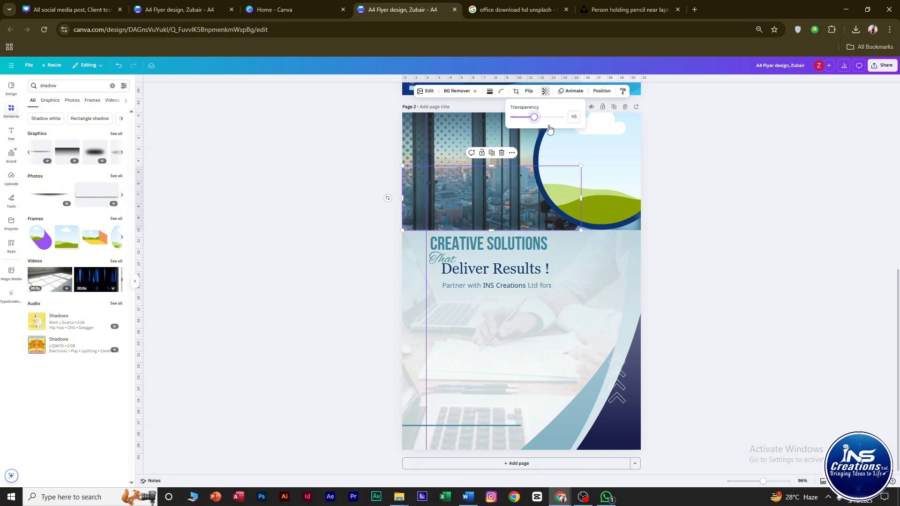
Duplicate the shadow, rotate the copy to 0°, and stretch it across the page width directly below the window photo
{"action": "key", "text": "ctrl+d"}
{"action": "left_click", "coordinate": [471, 218]}
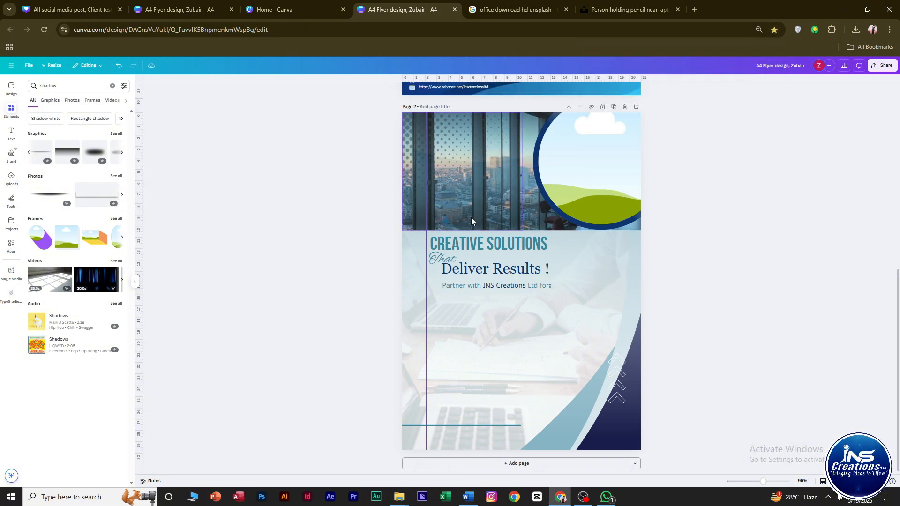
{"action": "left_click_drag", "start_coordinate": [532, 230], "coordinate": [548, 326]}
{"action": "left_click_drag", "start_coordinate": [404, 293], "coordinate": [752, 294]}
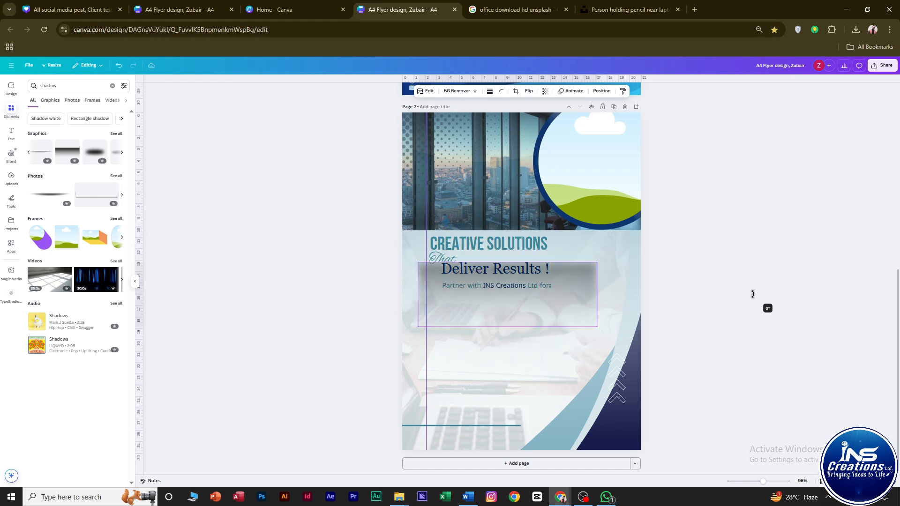
{"action": "left_click_drag", "start_coordinate": [513, 317], "coordinate": [497, 284]}
{"action": "left_click_drag", "start_coordinate": [581, 295], "coordinate": [640, 317]}
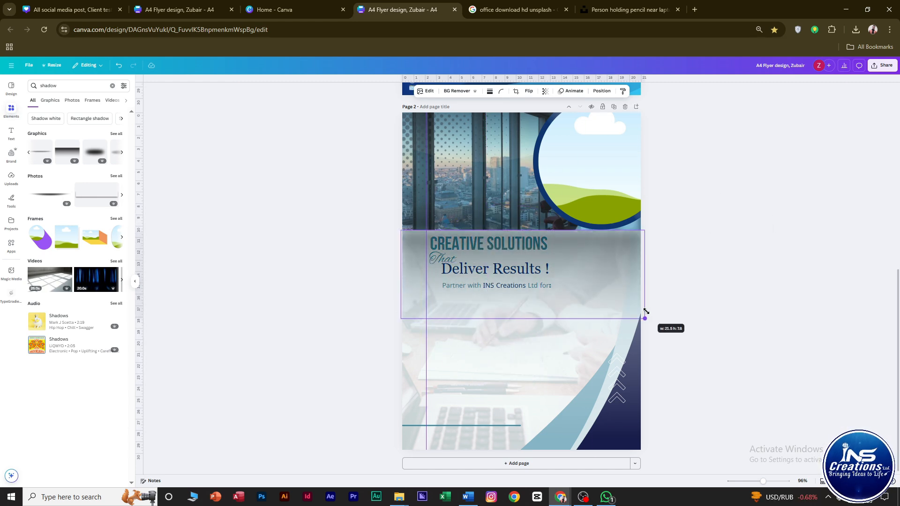
Lower the transparency value of the shadow copy behind the headline so it becomes fainter
{"action": "left_click", "coordinate": [545, 91]}
{"action": "left_click_drag", "start_coordinate": [527, 118], "coordinate": [517, 118]}
{"action": "left_click", "coordinate": [744, 247]}
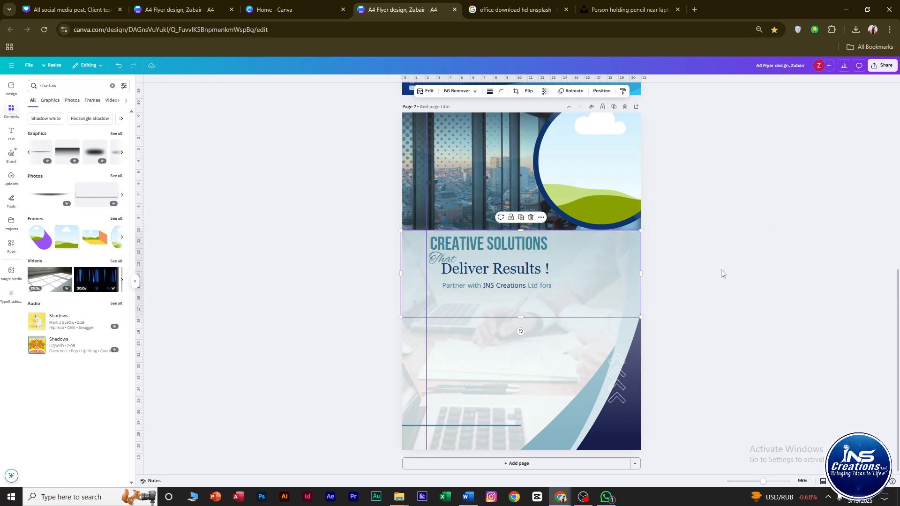
{"action": "left_click", "coordinate": [610, 259]}
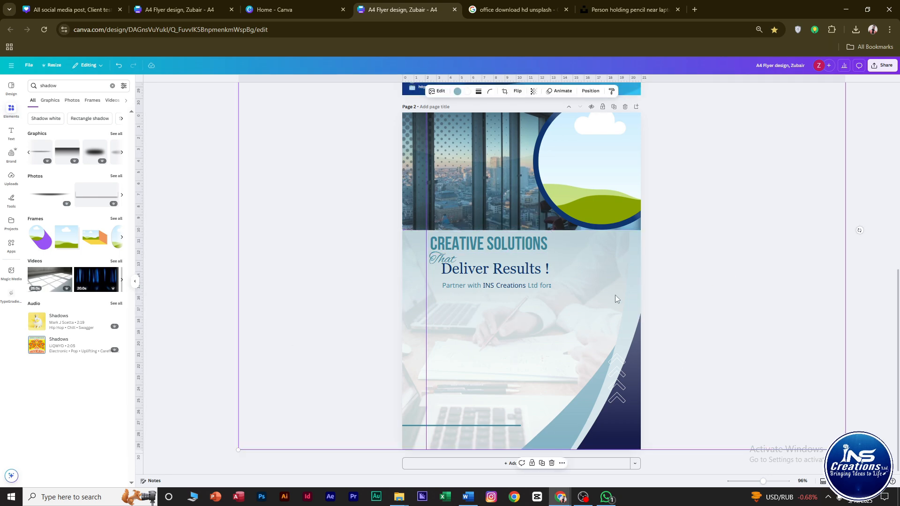
{"action": "mouse_move", "coordinate": [598, 294]}
{"action": "left_mouse_down"}
{"action": "mouse_move", "coordinate": [597, 301]}
{"action": "mouse_move", "coordinate": [607, 298]}
{"action": "mouse_move", "coordinate": [596, 300]}
{"action": "left_mouse_up"}
{"action": "left_click", "coordinate": [303, 204]}
Add a thick horizontal line across the full page width where the window photo meets the headline area
{"action": "scroll", "coordinate": [302, 204], "scroll_direction": "up", "scroll_amount": 1}
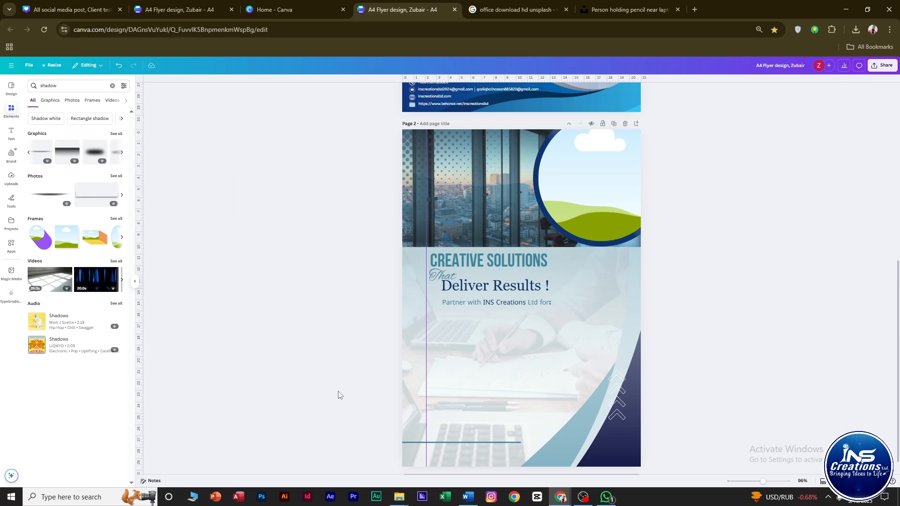
{"action": "key", "text": "l"}
{"action": "left_click_drag", "start_coordinate": [527, 314], "coordinate": [641, 247]}
{"action": "left_click", "coordinate": [466, 92]}
{"action": "left_click_drag", "start_coordinate": [432, 148], "coordinate": [432, 147]}
{"action": "scroll", "coordinate": [508, 233], "scroll_direction": "up", "scroll_amount": 1}
{"action": "left_click_drag", "start_coordinate": [611, 207], "coordinate": [611, 210]}
Recolor the divider line below the window photo with the document's dark blue
{"action": "left_click", "coordinate": [451, 91]}
{"action": "left_click", "coordinate": [69, 131]}
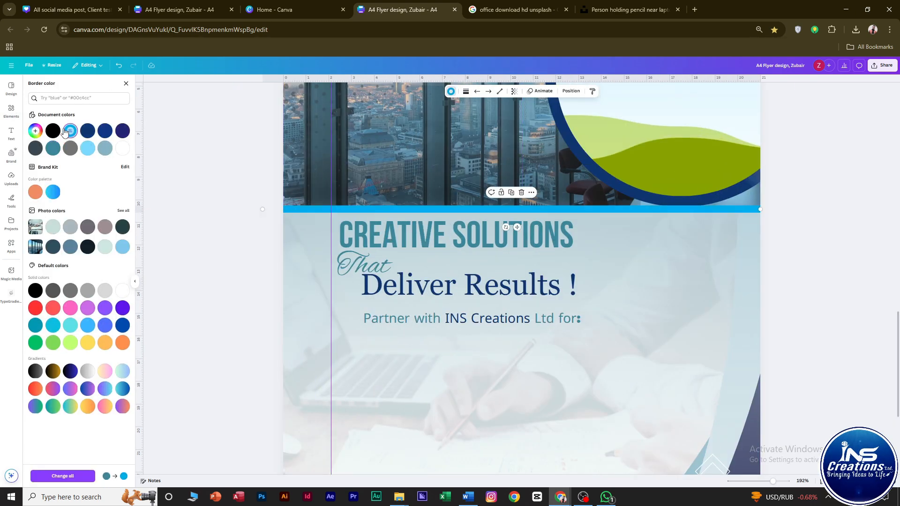
{"action": "left_click", "coordinate": [87, 130]}
{"action": "key", "text": "ctrl+minus"}
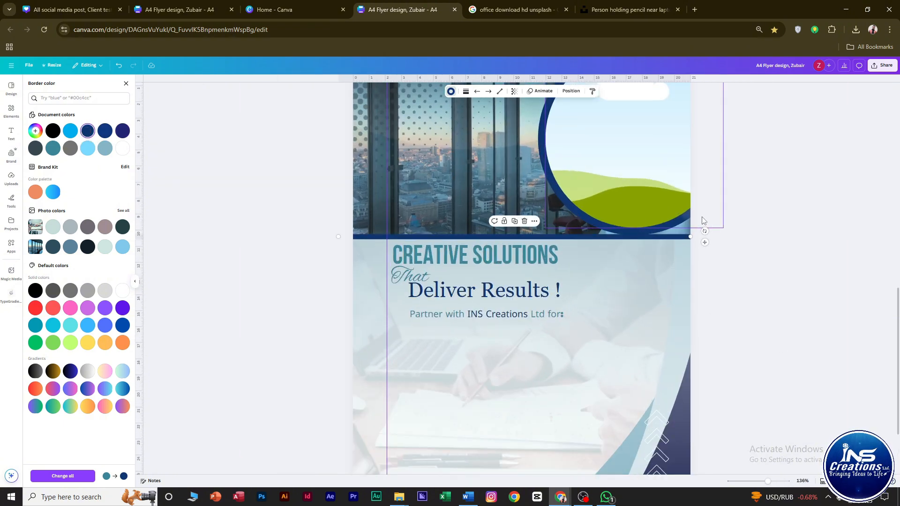
{"action": "left_click", "coordinate": [702, 220]}
Shift the headline block and its partner line down slightly from the divider and scale them down a little
{"action": "key", "text": "ctrl+minus"}
{"action": "left_click", "coordinate": [468, 288]}
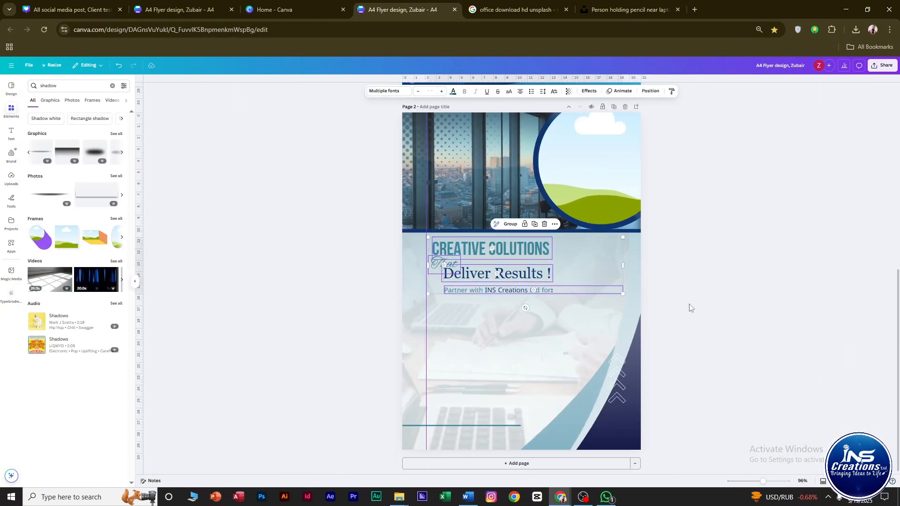
{"action": "left_click_drag", "start_coordinate": [623, 294], "coordinate": [608, 290]}
{"action": "left_click", "coordinate": [714, 301]}
Try enlarging "Creative Solutions" and "Deliver Results !" and moving the partner line to the headline's start, and undo those changes
{"action": "left_click", "coordinate": [529, 271]}
{"action": "left_click_drag", "start_coordinate": [544, 279], "coordinate": [574, 287]}
{"action": "left_click", "coordinate": [651, 287]}
{"action": "left_click", "coordinate": [571, 280]}
{"action": "left_click_drag", "start_coordinate": [504, 282], "coordinate": [529, 275]}
{"action": "left_click_drag", "start_coordinate": [449, 286], "coordinate": [439, 294]}
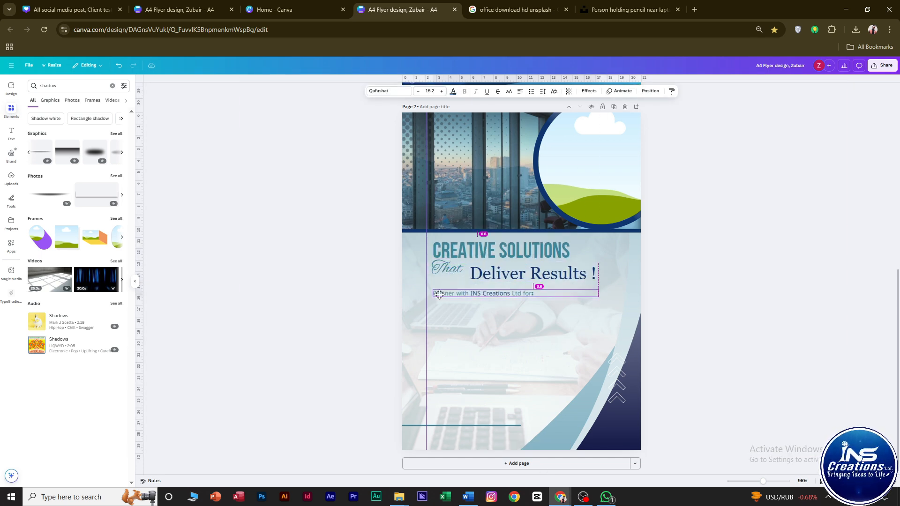
{"action": "key", "text": "ctrl+z"}
{"action": "key", "text": "ctrl+z"}
{"action": "key", "text": "ctrl+z"}
Scale up the whole headline block together with the partner line slightly
{"action": "left_click", "coordinate": [528, 287]}
{"action": "left_click", "coordinate": [565, 305]}
{"action": "mouse_move", "coordinate": [545, 289]}
{"action": "left_mouse_down"}
{"action": "mouse_move", "coordinate": [445, 251]}
{"action": "mouse_move", "coordinate": [560, 299]}
{"action": "left_mouse_up"}
{"action": "left_click", "coordinate": [665, 303]}
Move the teal line from the page bottom beneath "INS Creations", set its weight to 1, and shorten it to the name's width
{"action": "scroll", "coordinate": [507, 324], "scroll_direction": "down", "scroll_amount": 1}
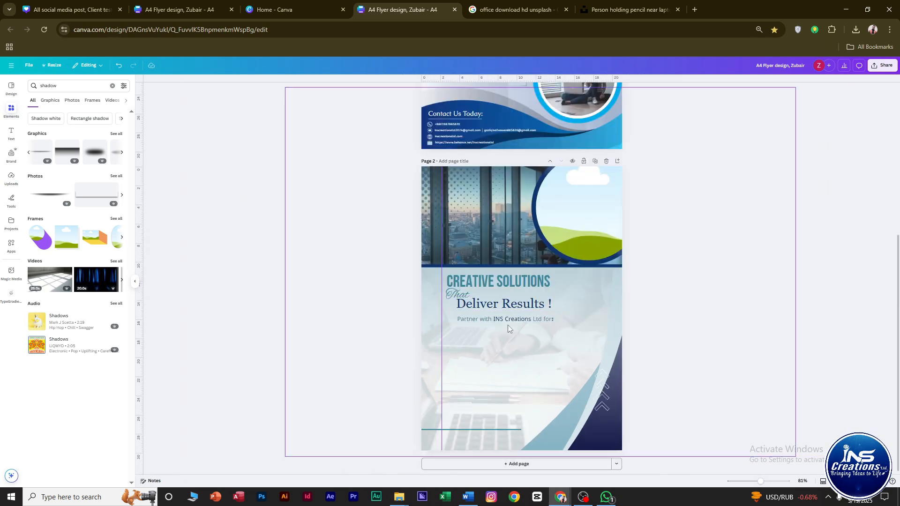
{"action": "left_click_drag", "start_coordinate": [501, 431], "coordinate": [575, 323]}
{"action": "scroll", "coordinate": [528, 327], "scroll_direction": "up", "scroll_amount": 8}
{"action": "left_click", "coordinate": [466, 92]}
{"action": "left_click_drag", "start_coordinate": [427, 150], "coordinate": [424, 150]}
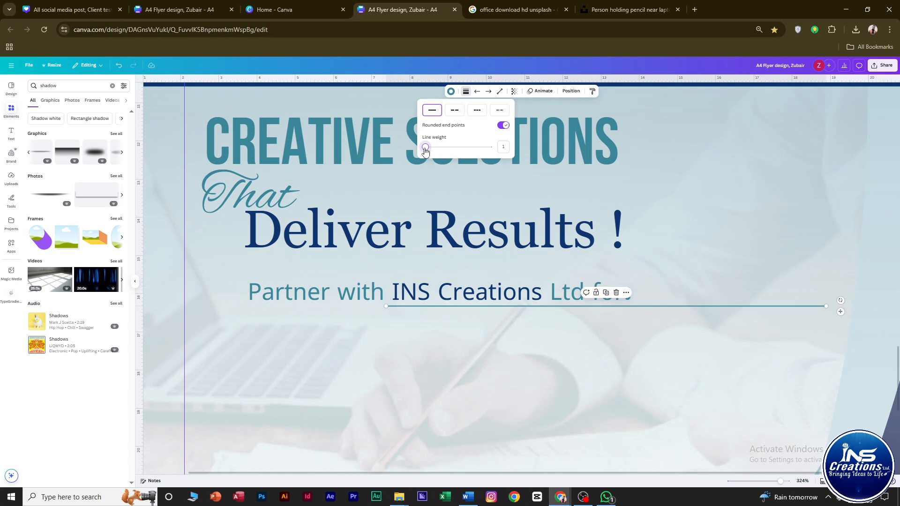
{"action": "left_click_drag", "start_coordinate": [388, 307], "coordinate": [393, 307]}
{"action": "left_click_drag", "start_coordinate": [826, 306], "coordinate": [542, 309]}
Try nudging the partner line and its underline into a closer position, and undo the last change
{"action": "left_click", "coordinate": [504, 306]}
{"action": "left_click", "coordinate": [499, 317]}
{"action": "left_click", "coordinate": [489, 307]}
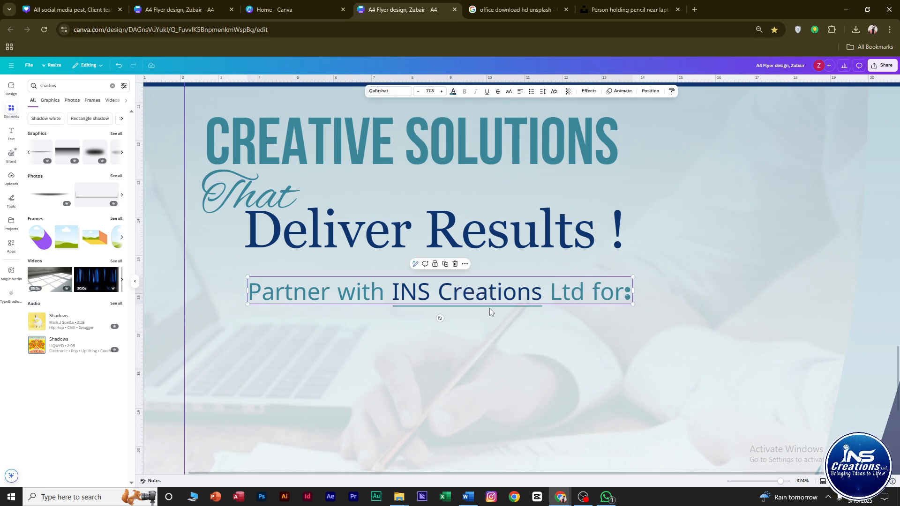
{"action": "left_click", "coordinate": [493, 306]}
{"action": "left_click_drag", "start_coordinate": [489, 305], "coordinate": [493, 294]}
{"action": "left_click", "coordinate": [534, 327]}
{"action": "scroll", "coordinate": [533, 327], "scroll_direction": "down", "scroll_amount": 5}
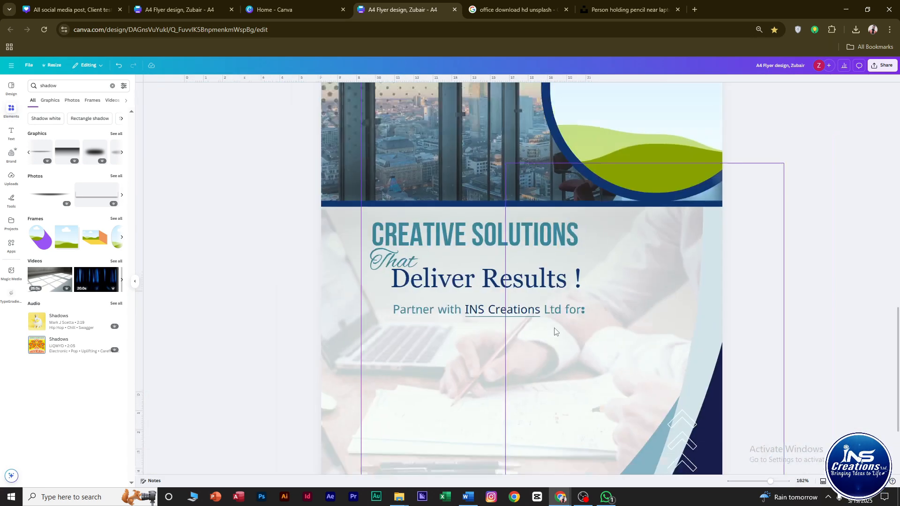
{"action": "key", "text": "ctrl+z"}
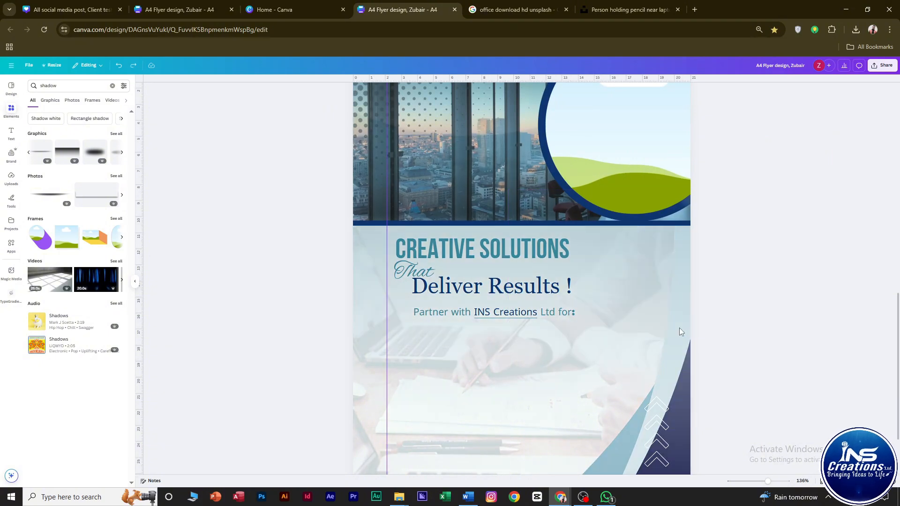
Move the partner line and its underline up toward the headline, and nudge the underline closer to "INS Creations"
{"action": "left_click", "coordinate": [533, 325]}
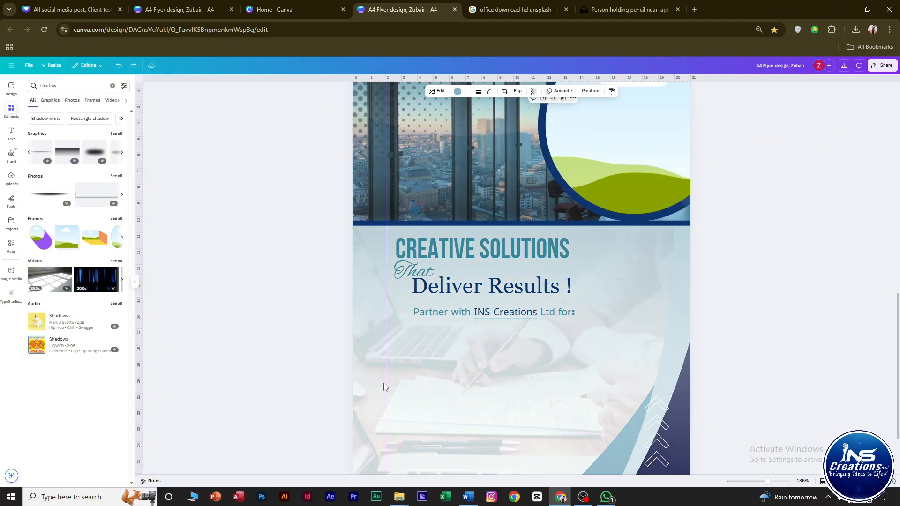
{"action": "left_click", "coordinate": [365, 380]}
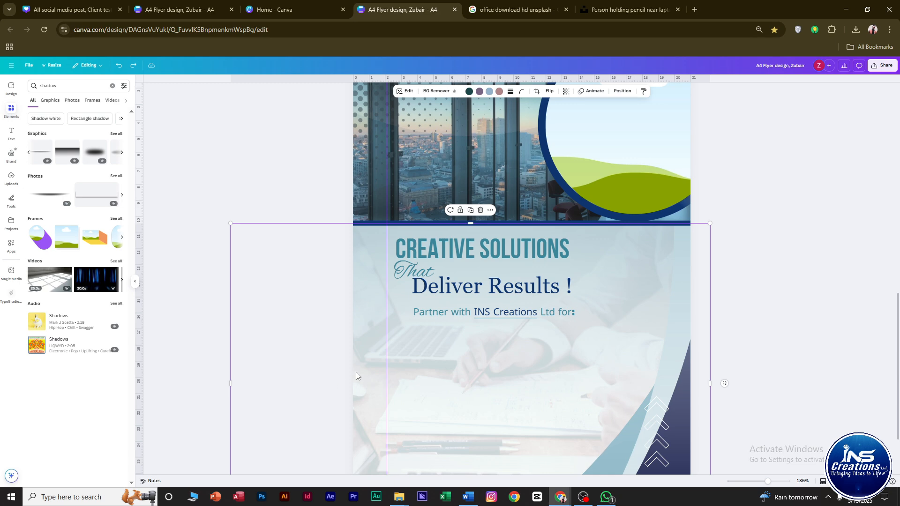
{"action": "scroll", "coordinate": [527, 317], "scroll_direction": "up", "scroll_amount": 5}
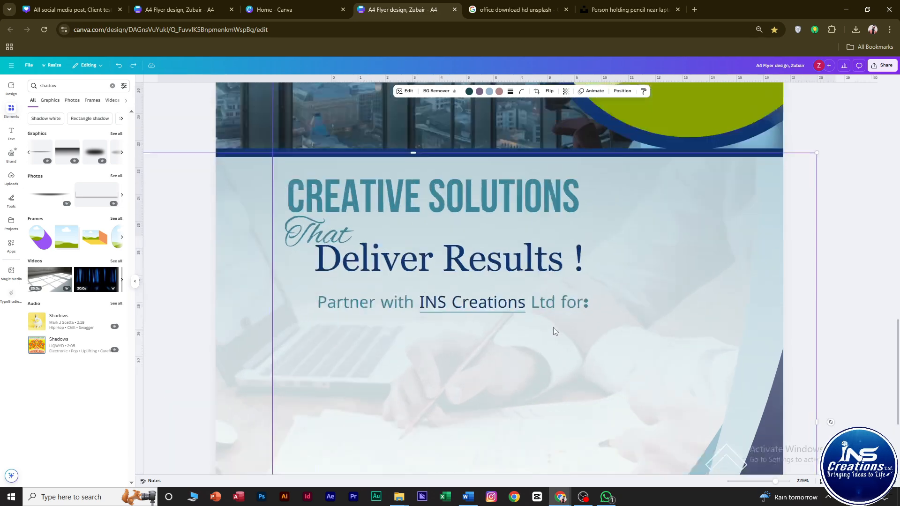
{"action": "left_click", "coordinate": [308, 300]}
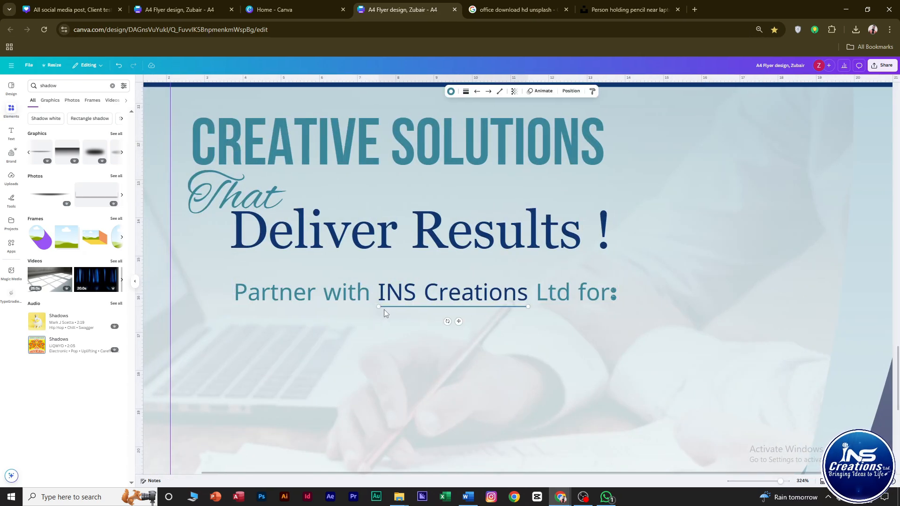
{"action": "left_click_drag", "start_coordinate": [394, 299], "coordinate": [394, 291]}
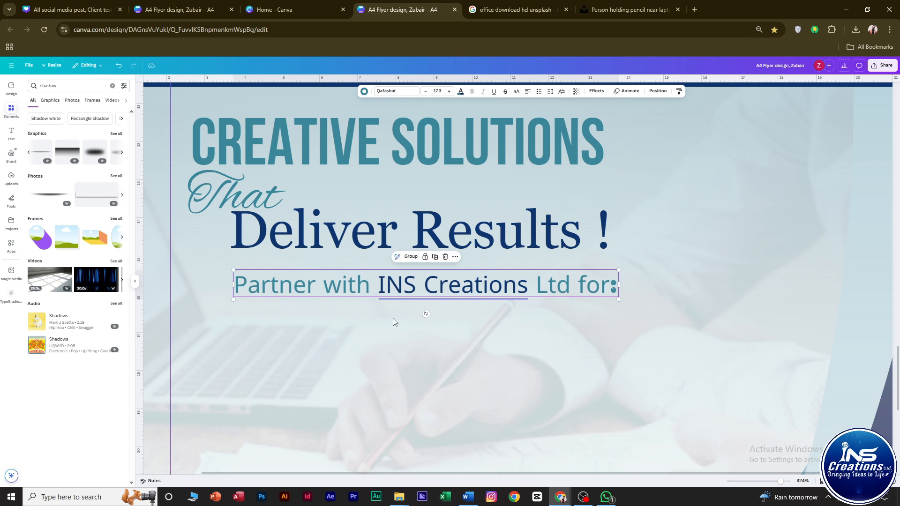
{"action": "left_click", "coordinate": [394, 300]}
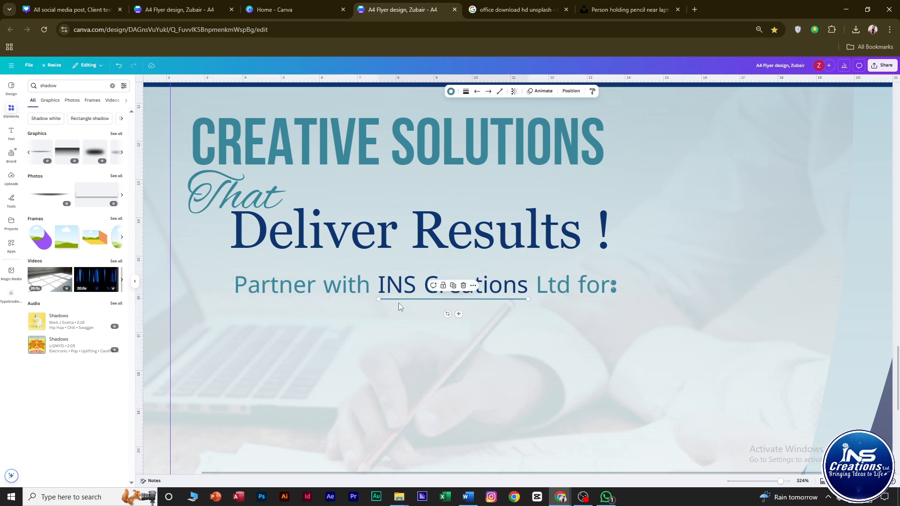
{"action": "left_click_drag", "start_coordinate": [459, 314], "coordinate": [456, 311]}
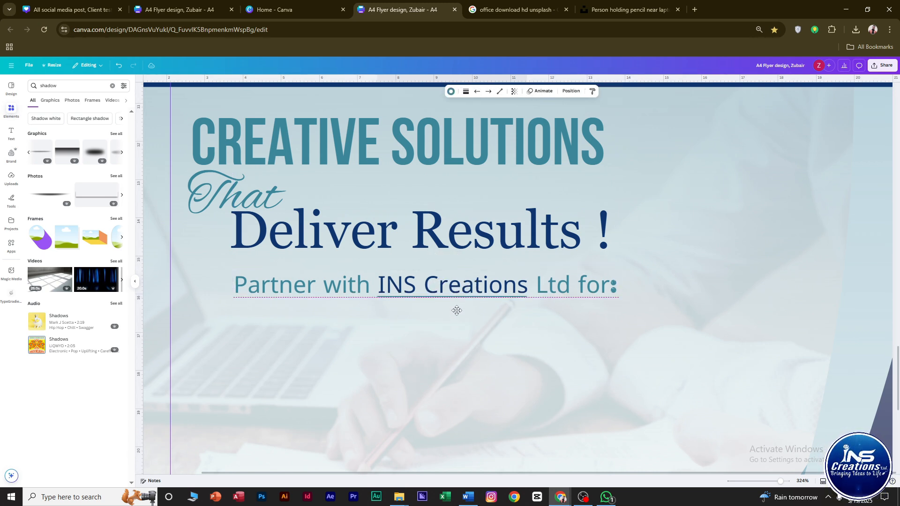
{"action": "left_click", "coordinate": [665, 347]}
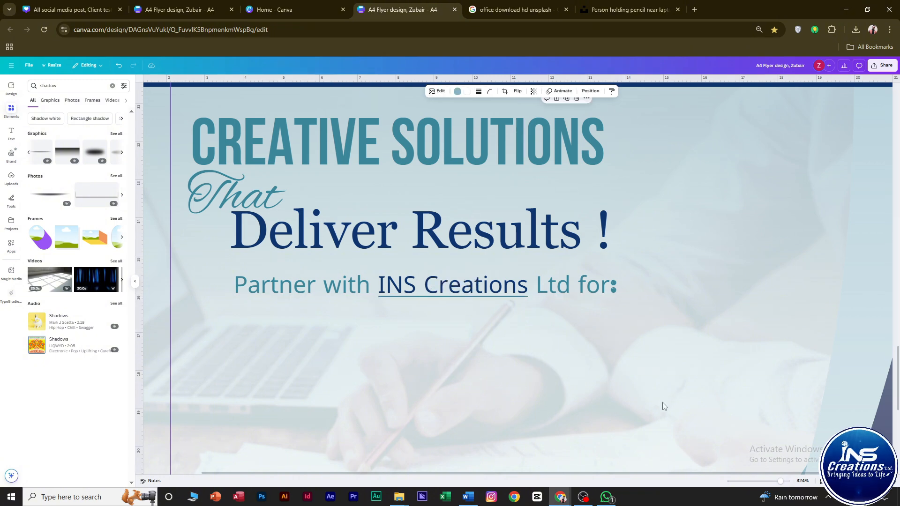
Widen the gap slightly between the partner line's text and the underline below "INS Creations"
{"action": "scroll", "coordinate": [662, 402], "scroll_direction": "down", "scroll_amount": 5}
{"action": "scroll", "coordinate": [482, 356], "scroll_direction": "up", "scroll_amount": 8}
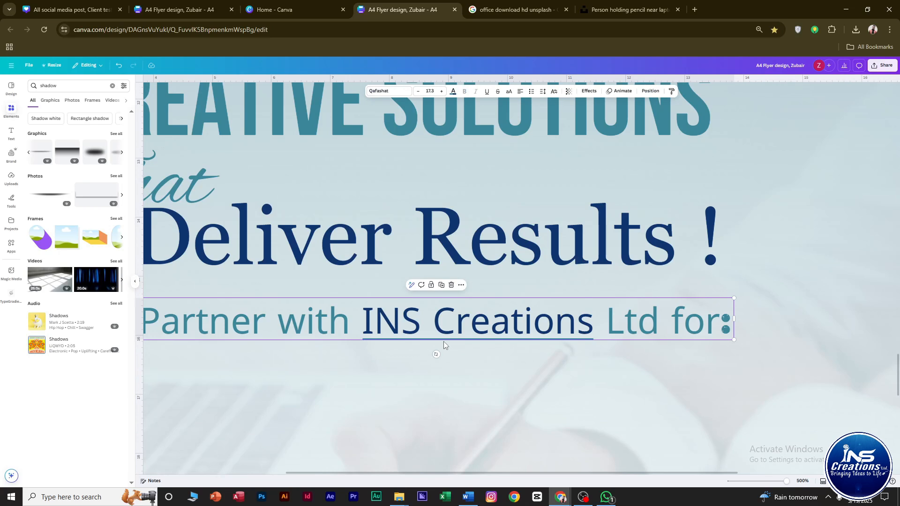
{"action": "left_click_drag", "start_coordinate": [479, 331], "coordinate": [482, 358]}
{"action": "left_click", "coordinate": [485, 320]}
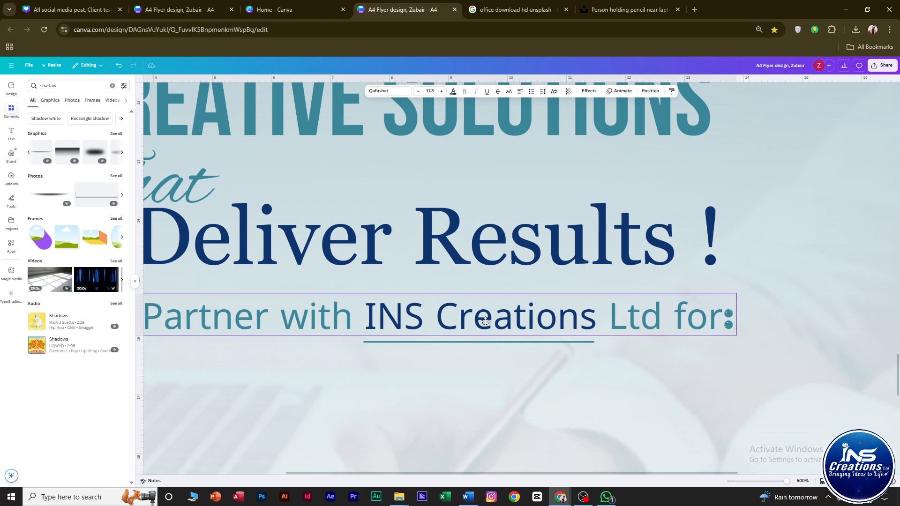
{"action": "left_click", "coordinate": [490, 360]}
Search the elements for "dot" and add the square dot grid graphic beside the headline on page 2
{"action": "scroll", "coordinate": [490, 360], "scroll_direction": "down", "scroll_amount": 2}
{"action": "scroll", "coordinate": [489, 361], "scroll_direction": "down", "scroll_amount": 6}
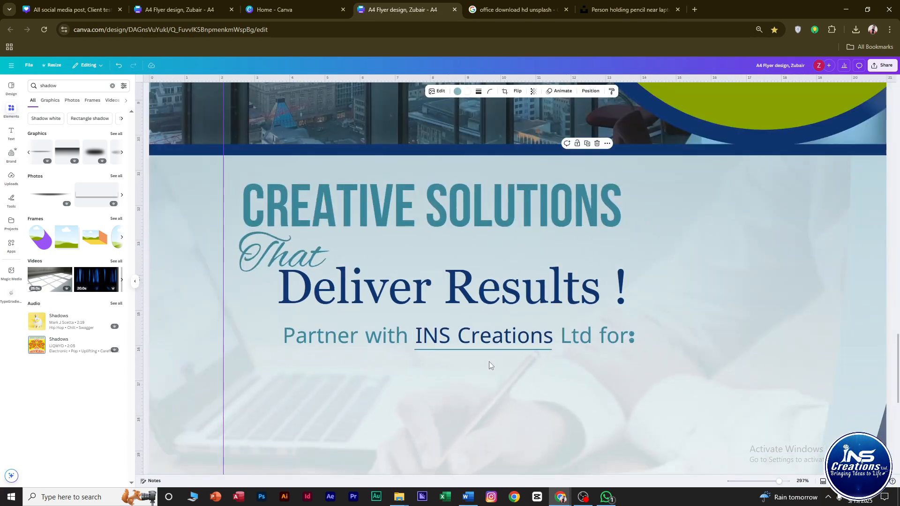
{"action": "scroll", "coordinate": [844, 396], "scroll_direction": "down", "scroll_amount": 2}
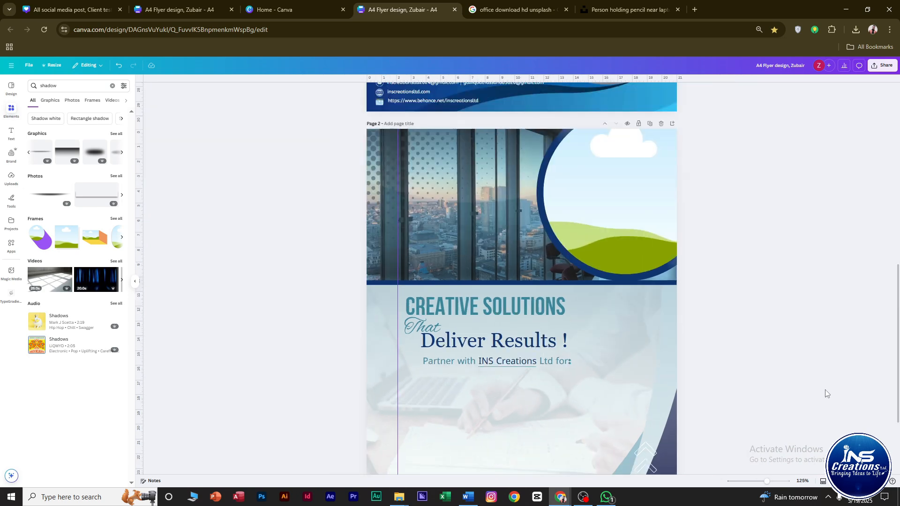
{"action": "scroll", "coordinate": [703, 394], "scroll_direction": "down", "scroll_amount": 3}
{"action": "scroll", "coordinate": [670, 364], "scroll_direction": "down", "scroll_amount": 1}
{"action": "scroll", "coordinate": [670, 363], "scroll_direction": "up", "scroll_amount": 1}
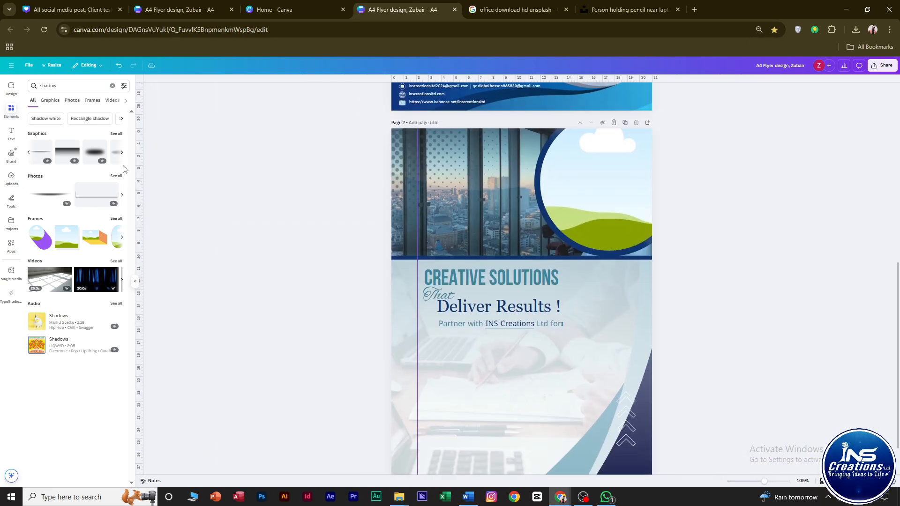
{"action": "left_click", "coordinate": [71, 85]}
{"action": "type", "text": "dot"}
{"action": "key", "text": "Return"}
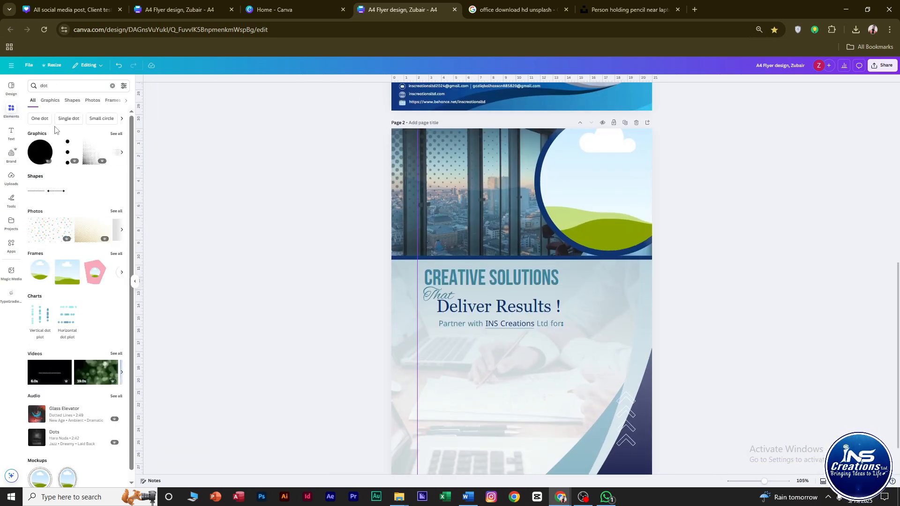
{"action": "left_click", "coordinate": [122, 154]}
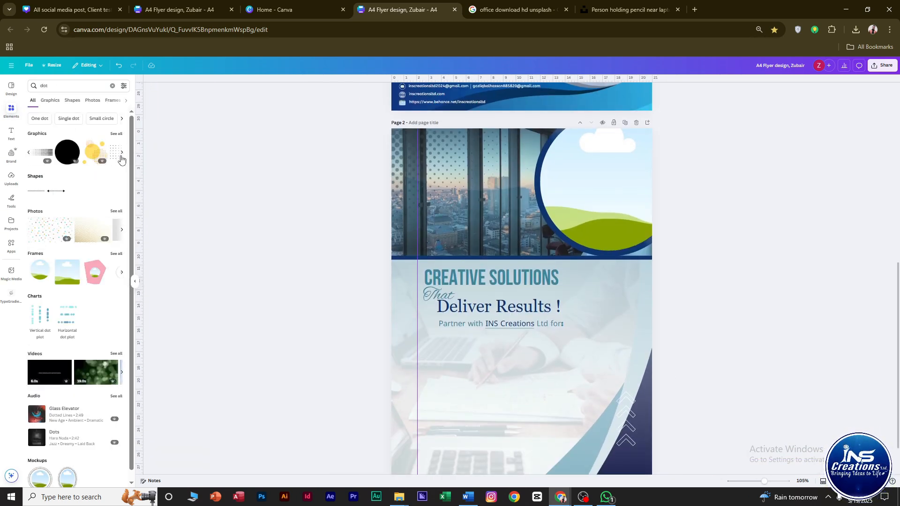
{"action": "left_click", "coordinate": [41, 154]}
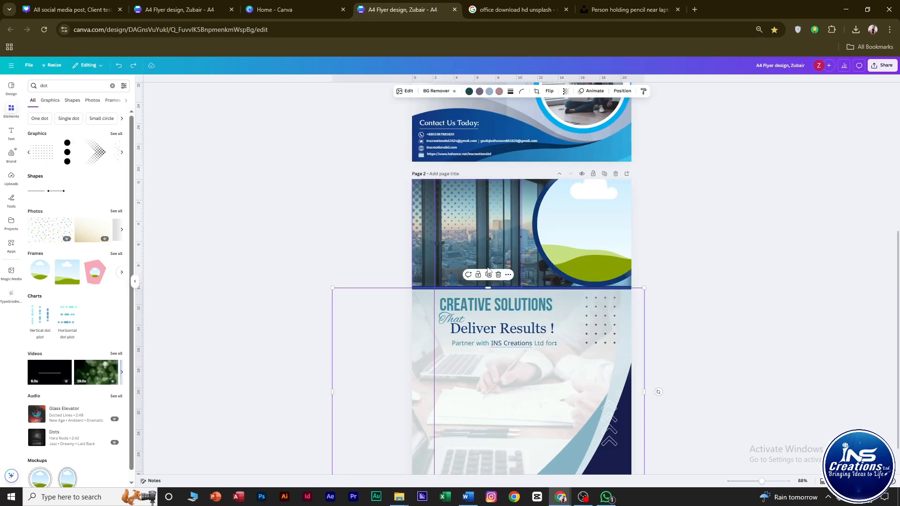
Lock the faded writing photo on page 2, and enlarge and reposition the square dot grid beside the headline
{"action": "left_click", "coordinate": [482, 275]}
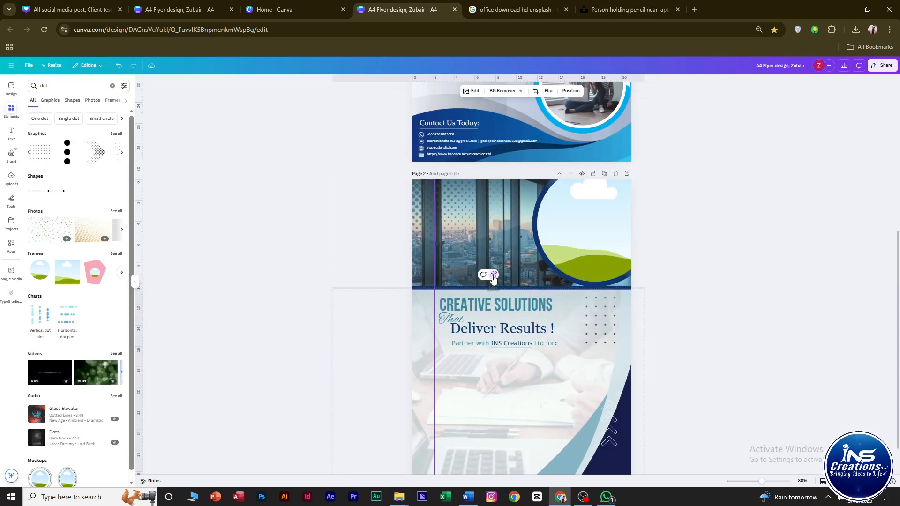
{"action": "left_click_drag", "start_coordinate": [670, 389], "coordinate": [327, 167]}
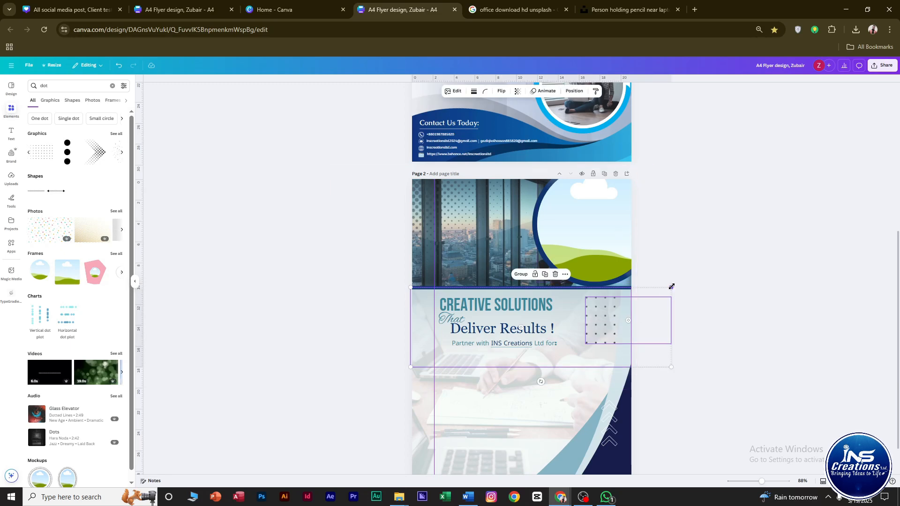
{"action": "left_click_drag", "start_coordinate": [672, 286], "coordinate": [697, 280]}
{"action": "left_click_drag", "start_coordinate": [606, 311], "coordinate": [573, 316]}
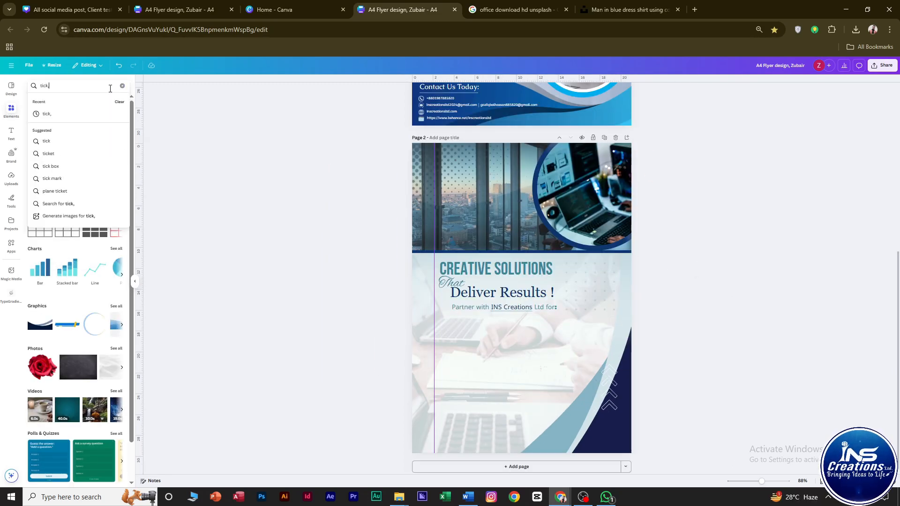
Search the elements for "tick" and add the green circled tick graphic to page 2
{"action": "key", "text": "Return"}
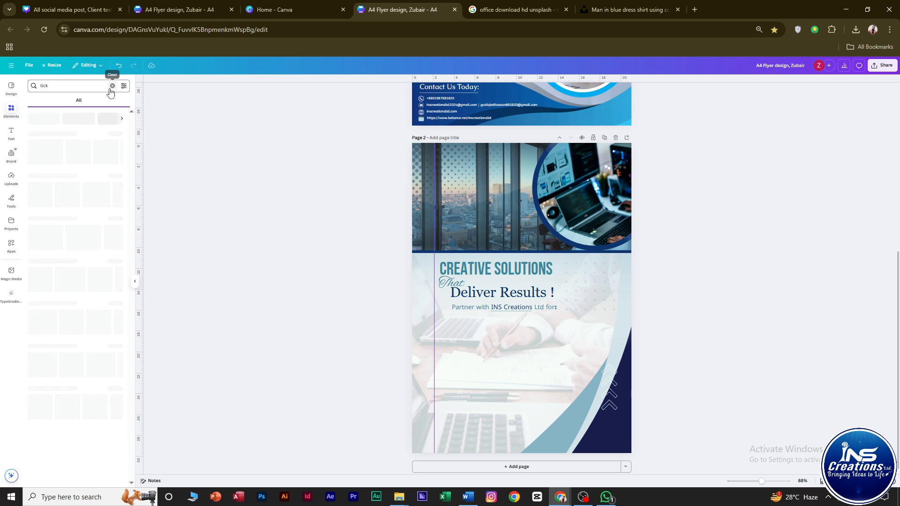
{"action": "left_click", "coordinate": [121, 154]}
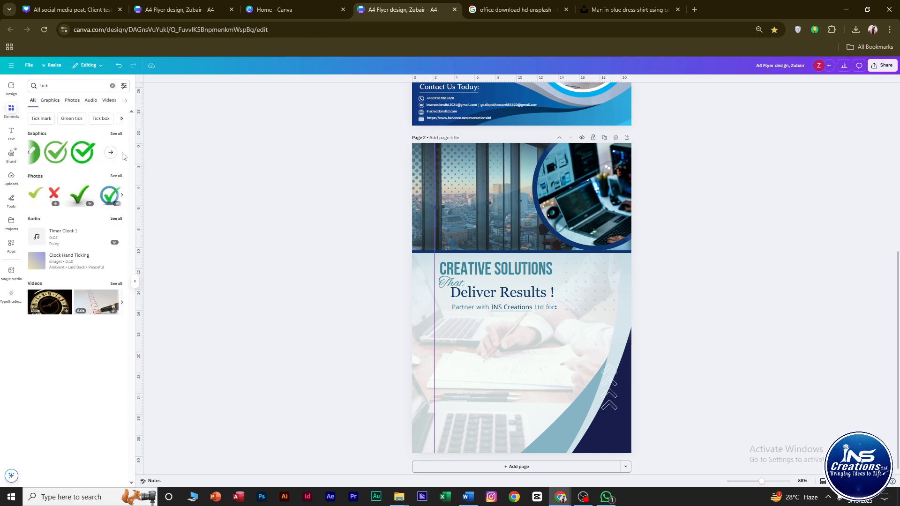
{"action": "left_click", "coordinate": [61, 154]}
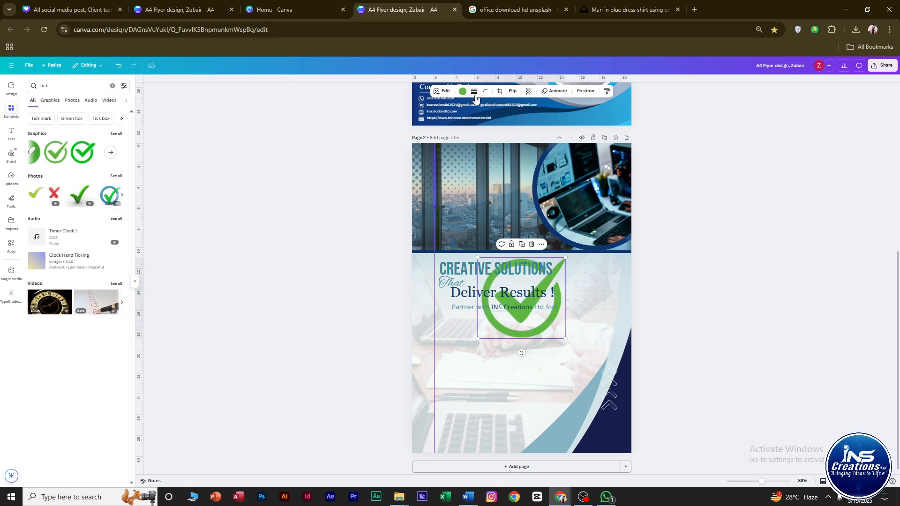
{"action": "left_click", "coordinate": [462, 93]}
{"action": "left_click", "coordinate": [462, 95]}
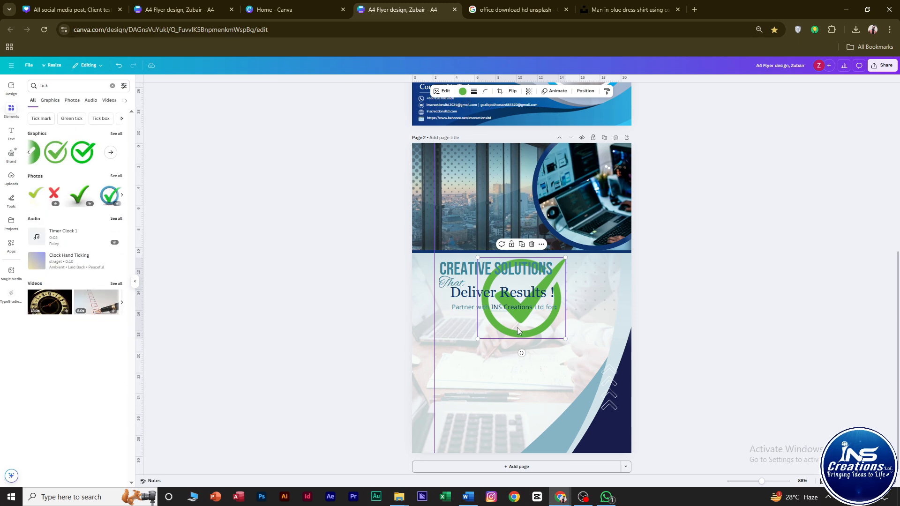
Shrink the green tick to the size of a bullet and place it below the partner line, near the left guide
{"action": "left_click_drag", "start_coordinate": [517, 331], "coordinate": [478, 375]}
{"action": "left_click_drag", "start_coordinate": [526, 301], "coordinate": [451, 362]}
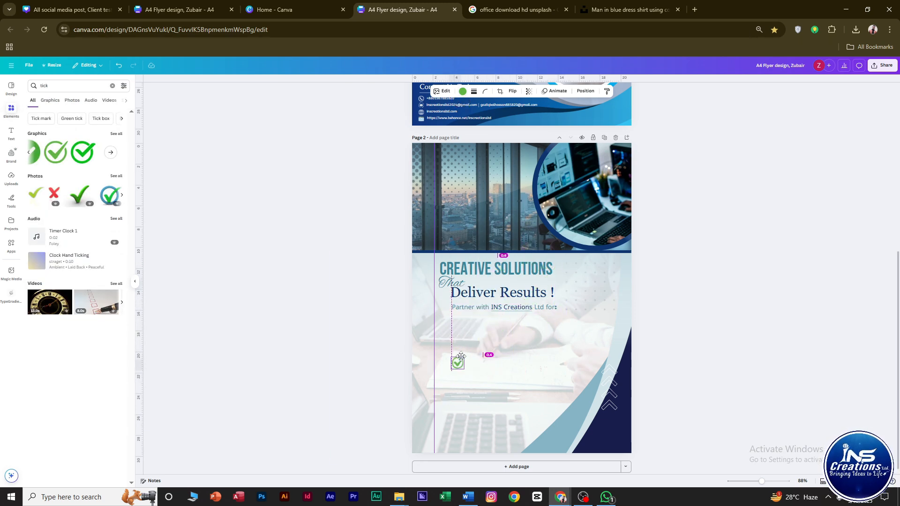
{"action": "left_click", "coordinate": [653, 388]}
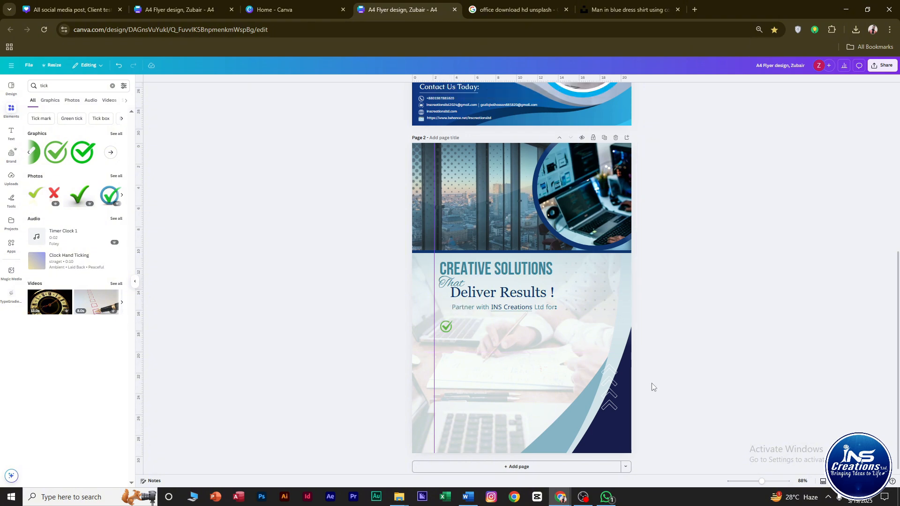
{"action": "scroll", "coordinate": [478, 338], "scroll_direction": "up", "scroll_amount": 2}
{"action": "left_click_drag", "start_coordinate": [371, 316], "coordinate": [371, 307]}
{"action": "left_click_drag", "start_coordinate": [384, 294], "coordinate": [371, 312]}
Copy the partner line beside the tick, change its text to "Stunning Designs", and narrow its text box
{"action": "left_click_drag", "start_coordinate": [416, 275], "coordinate": [422, 310]}
{"action": "double_click", "coordinate": [422, 310]}
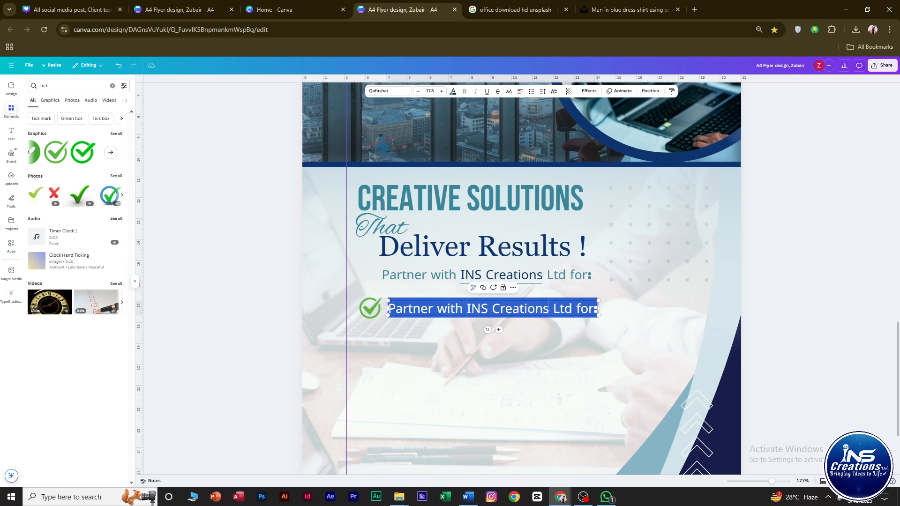
{"action": "key", "text": "alt+Tab"}
{"action": "key", "text": "alt+Tab"}
{"action": "type", "text": "tunning Designs"}
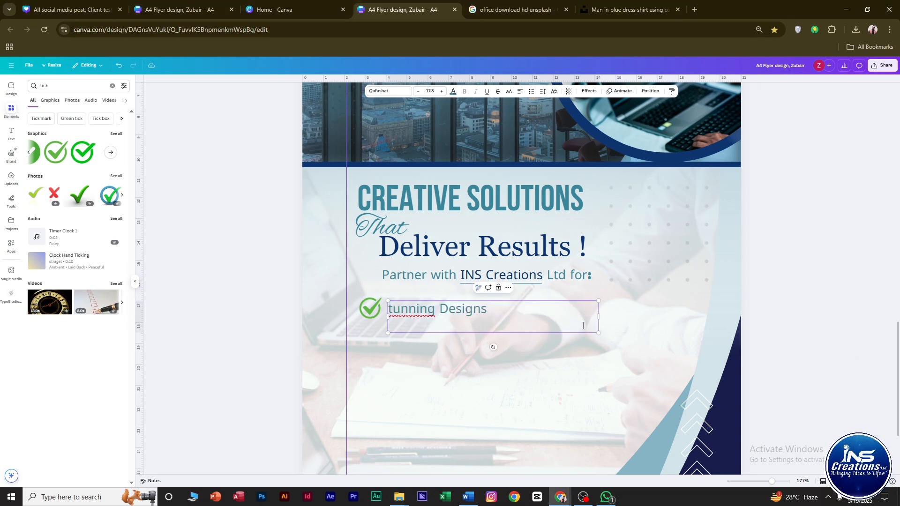
{"action": "left_click_drag", "start_coordinate": [600, 316], "coordinate": [450, 312]}
{"action": "left_click", "coordinate": [761, 391]}
Recolor the tick and the "Stunning Designs" text in the same dark blue from the document colors
{"action": "left_click", "coordinate": [371, 309]}
{"action": "left_click", "coordinate": [463, 91]}
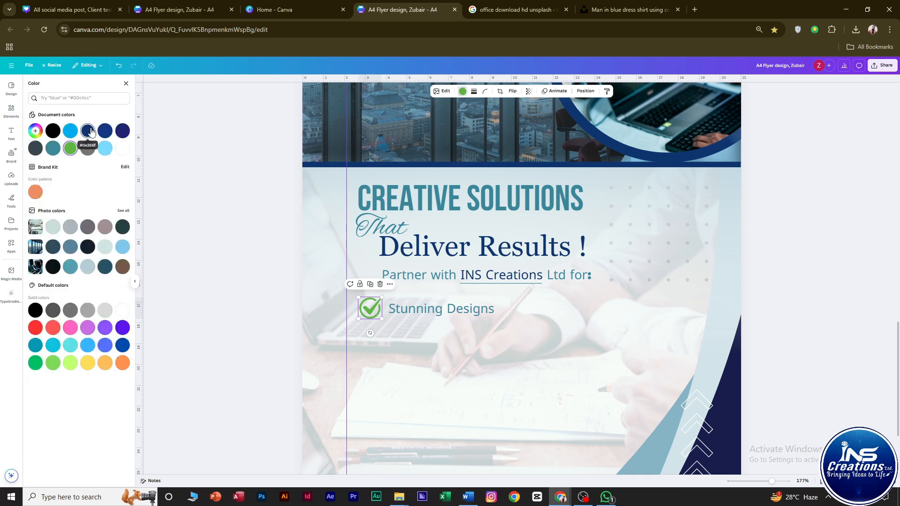
{"action": "left_click", "coordinate": [370, 309]}
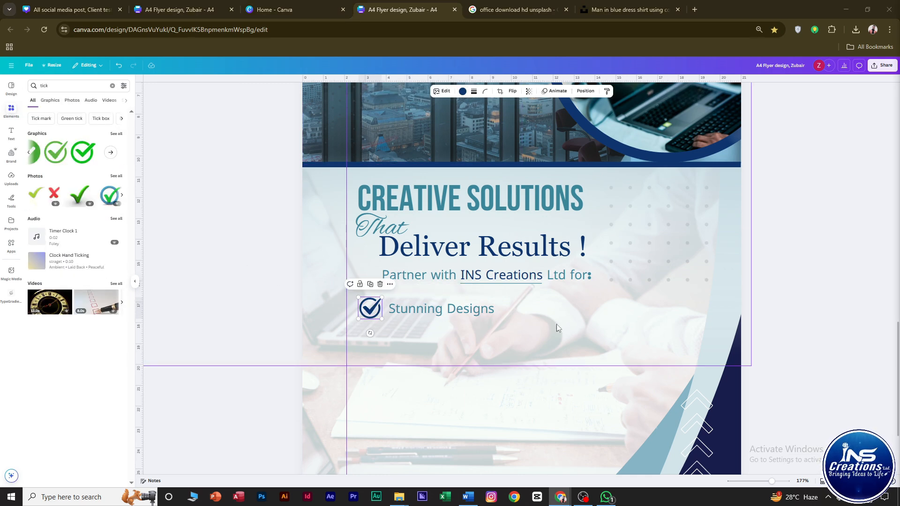
{"action": "scroll", "coordinate": [749, 339], "scroll_direction": "down", "scroll_amount": 3}
{"action": "left_click", "coordinate": [778, 344]}
{"action": "scroll", "coordinate": [460, 305], "scroll_direction": "down", "scroll_amount": 1}
{"action": "left_click", "coordinate": [466, 297]}
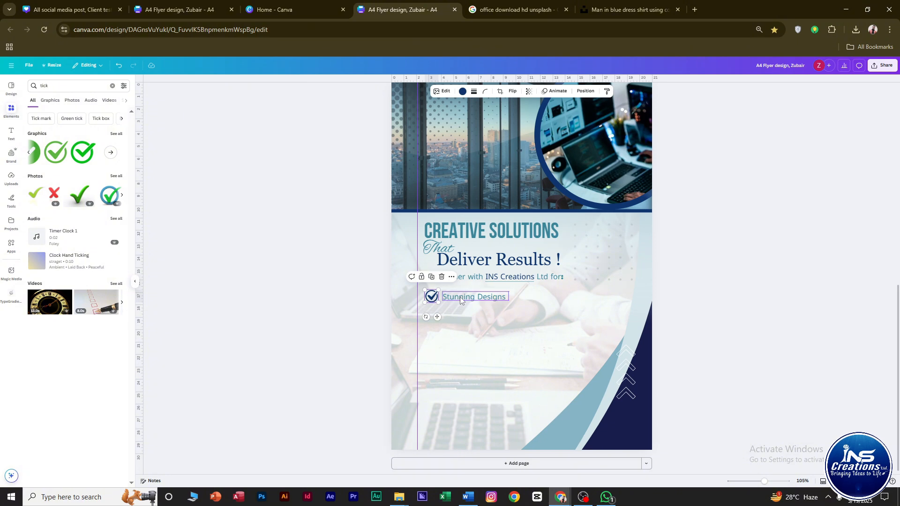
{"action": "left_click", "coordinate": [453, 94]}
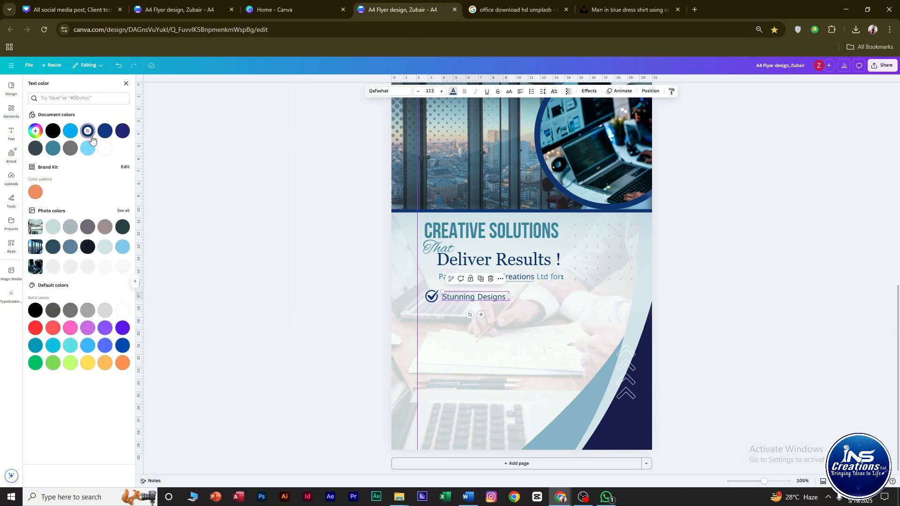
{"action": "left_click", "coordinate": [88, 131]}
{"action": "left_click", "coordinate": [703, 334]}
Duplicate the tick and "Stunning Designs" pair downward to build an evenly spaced list of five rows
{"action": "scroll", "coordinate": [526, 337], "scroll_direction": "up", "scroll_amount": 2}
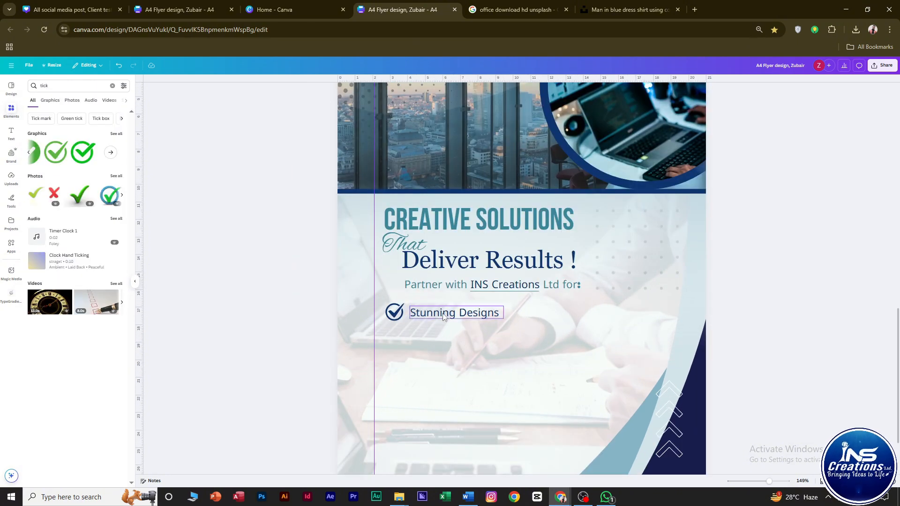
{"action": "left_click", "coordinate": [457, 313]}
{"action": "left_click", "coordinate": [396, 313], "text": "shift"}
{"action": "left_click_drag", "start_coordinate": [427, 316], "coordinate": [437, 338]}
{"action": "key", "text": "ctrl+d"}
{"action": "key", "text": "ctrl+d"}
{"action": "key", "text": "ctrl+d"}
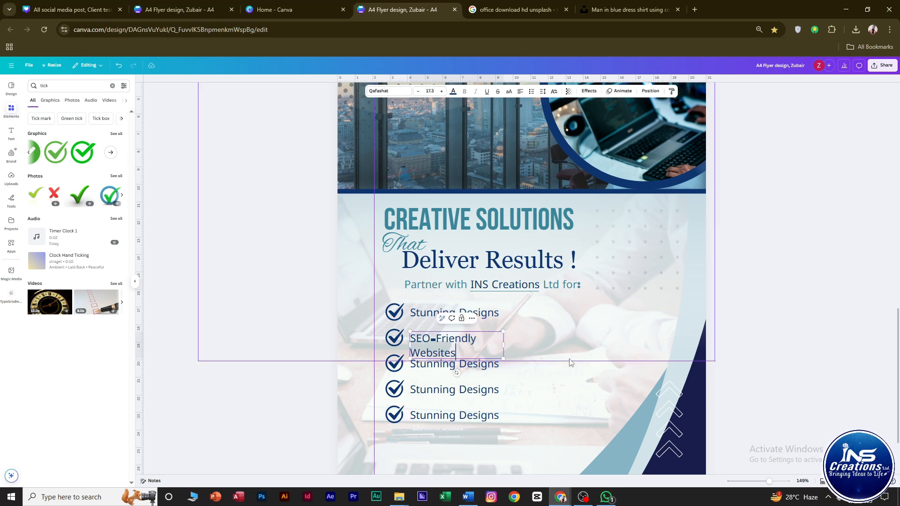
Change the second list item to "SEO Friendly Websites" and the third to "Social Growth", fitting each text box to one line
{"action": "left_click_drag", "start_coordinate": [503, 347], "coordinate": [562, 348]}
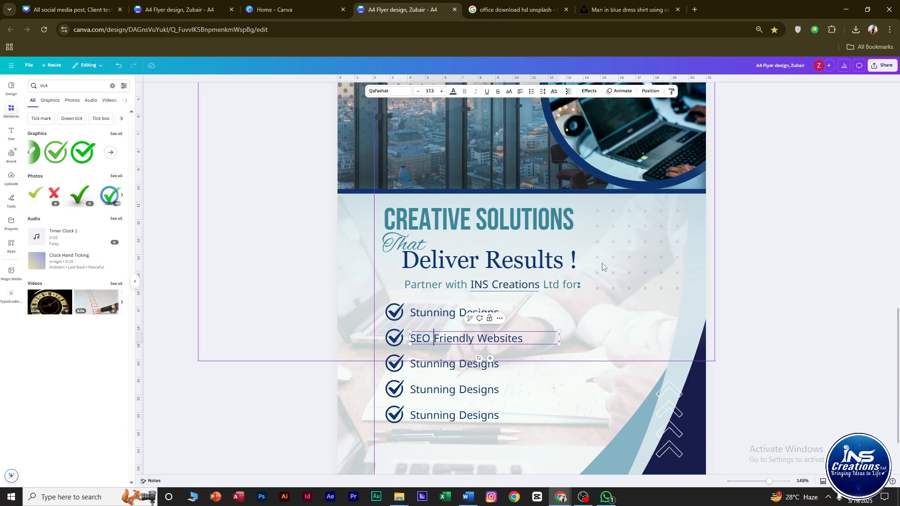
{"action": "left_click", "coordinate": [789, 376]}
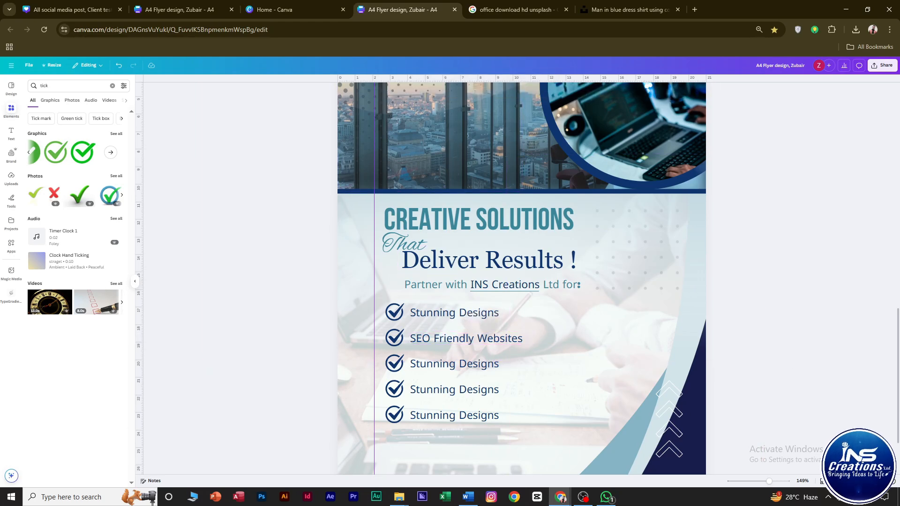
{"action": "double_click", "coordinate": [457, 364]}
{"action": "type", "text": "Social Growth"}
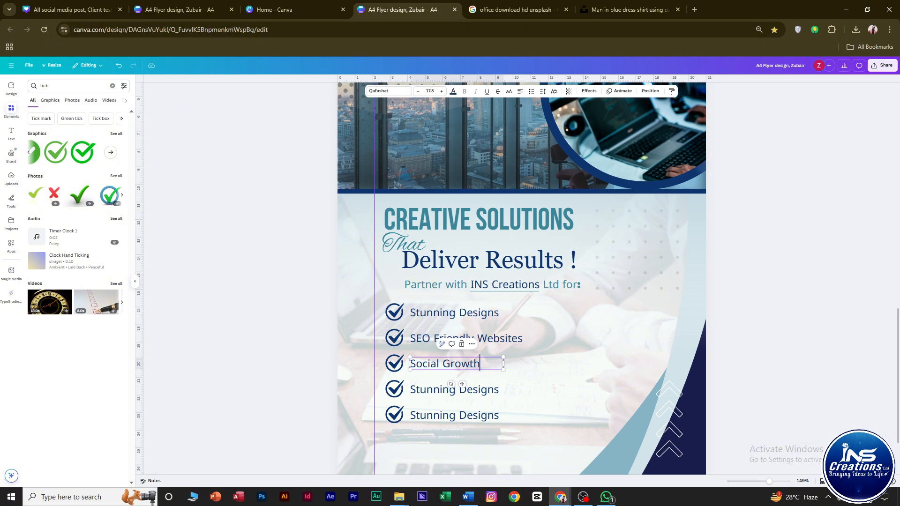
{"action": "left_click_drag", "start_coordinate": [508, 365], "coordinate": [482, 365]}
{"action": "mouse_move", "coordinate": [561, 498]}
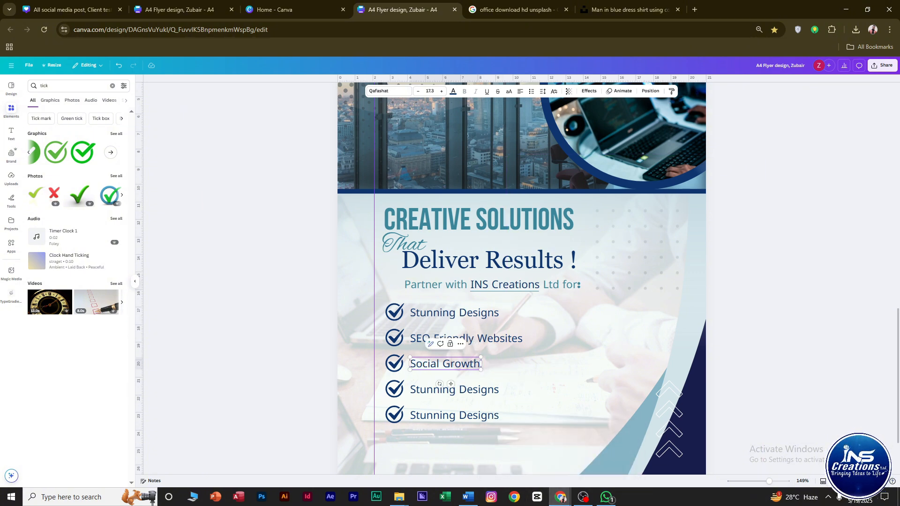
{"action": "left_click", "coordinate": [606, 497]}
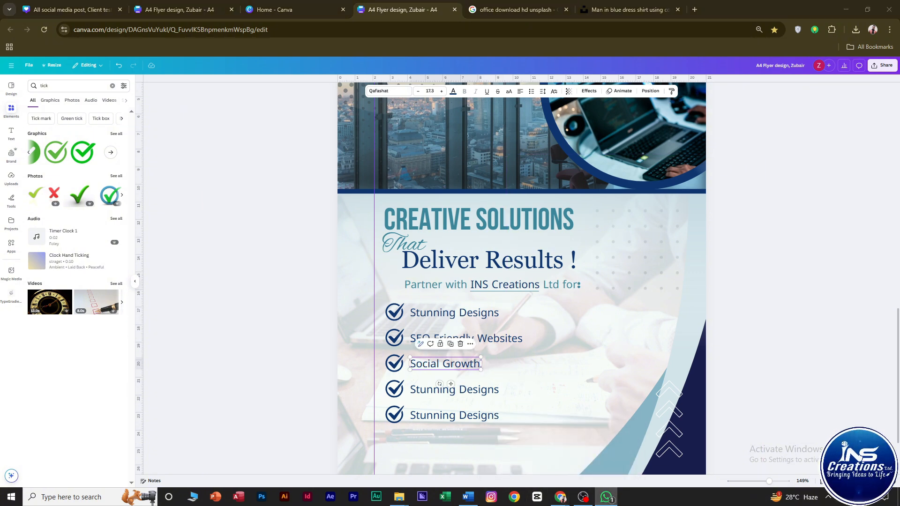
Change the fifth list item to "Videos That Convert" and widen its text box to fit one line
{"action": "double_click", "coordinate": [457, 419]}
{"action": "type", "text": "Videos That Convert"}
{"action": "left_click_drag", "start_coordinate": [504, 428], "coordinate": [550, 427]}
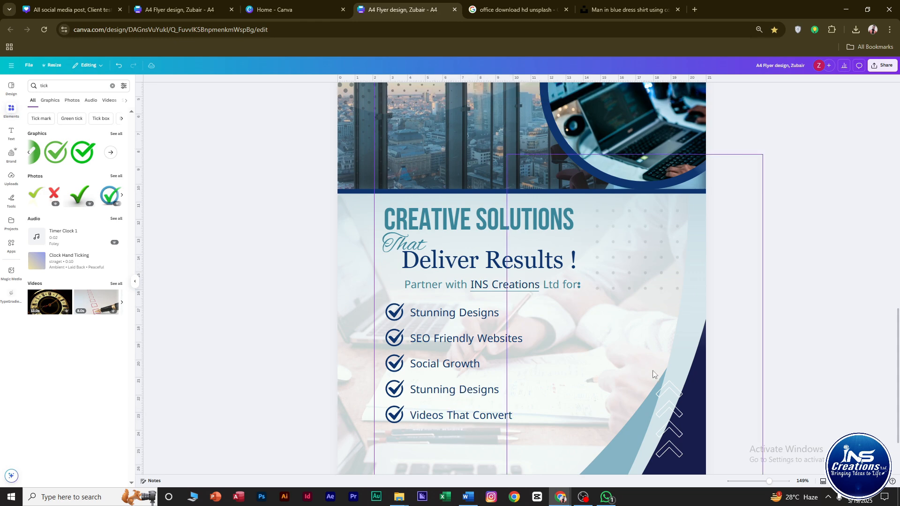
Scale down the whole five-row tick list and center it better in the space below the partner line
{"action": "scroll", "coordinate": [515, 423], "scroll_direction": "down", "scroll_amount": 2}
{"action": "left_click_drag", "start_coordinate": [505, 419], "coordinate": [411, 313]}
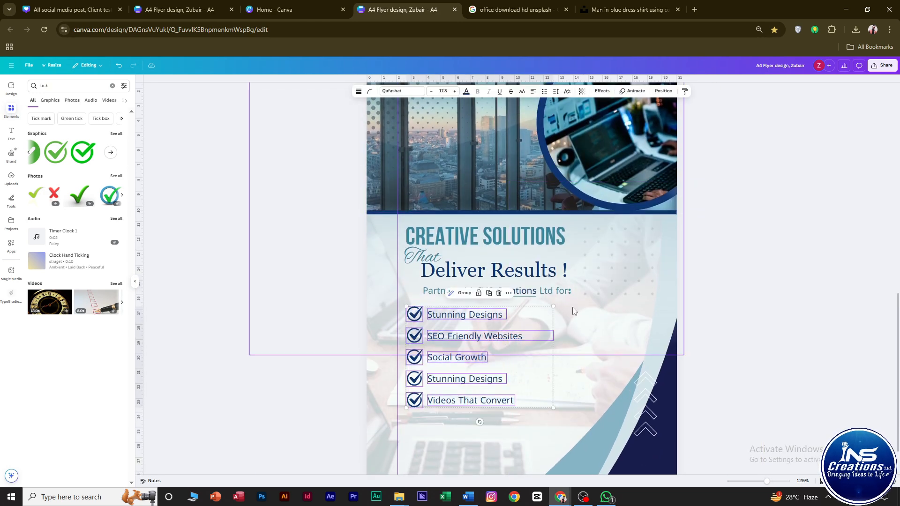
{"action": "left_click_drag", "start_coordinate": [553, 306], "coordinate": [534, 317]}
{"action": "left_click_drag", "start_coordinate": [467, 360], "coordinate": [470, 352]}
{"action": "left_click", "coordinate": [774, 357]}
{"action": "scroll", "coordinate": [765, 358], "scroll_direction": "down", "scroll_amount": 1}
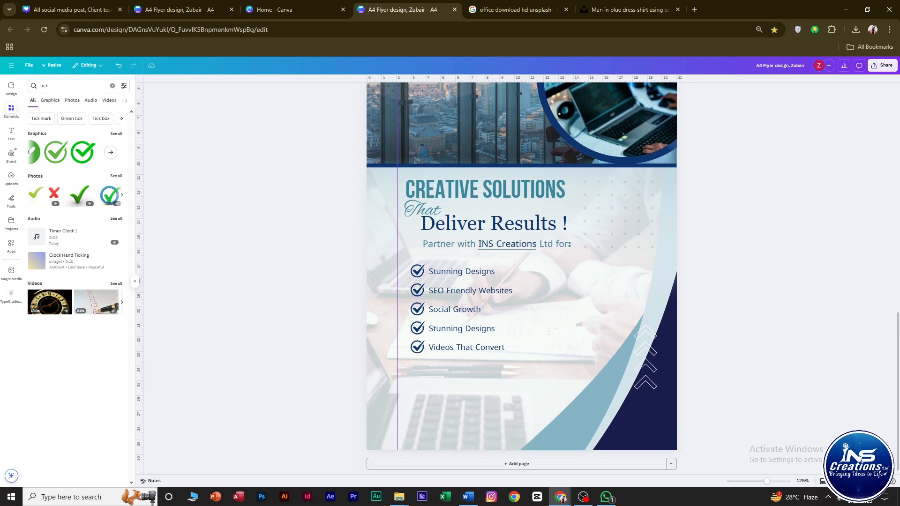
Add a text box reading "Experience. Quality. Dedication." below the tick list and size it to a single line
{"action": "key", "text": "alt+Tab"}
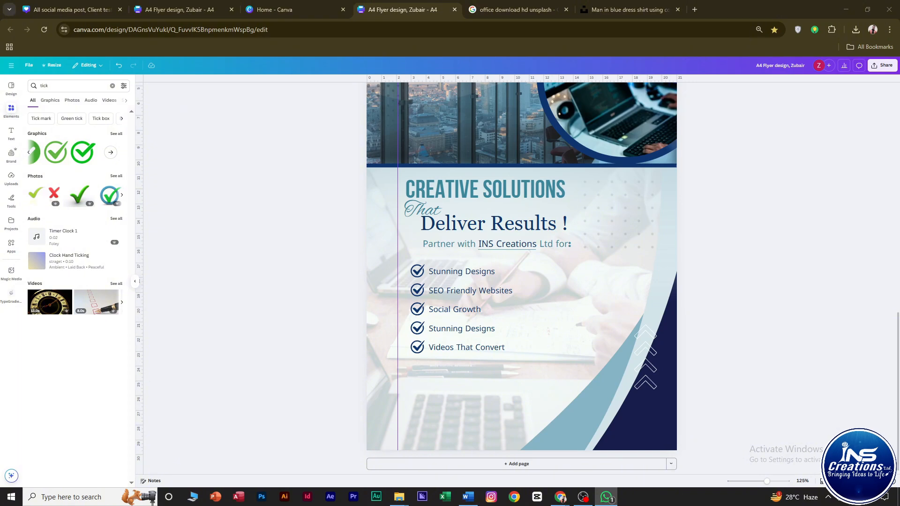
{"action": "left_click", "coordinate": [12, 131]}
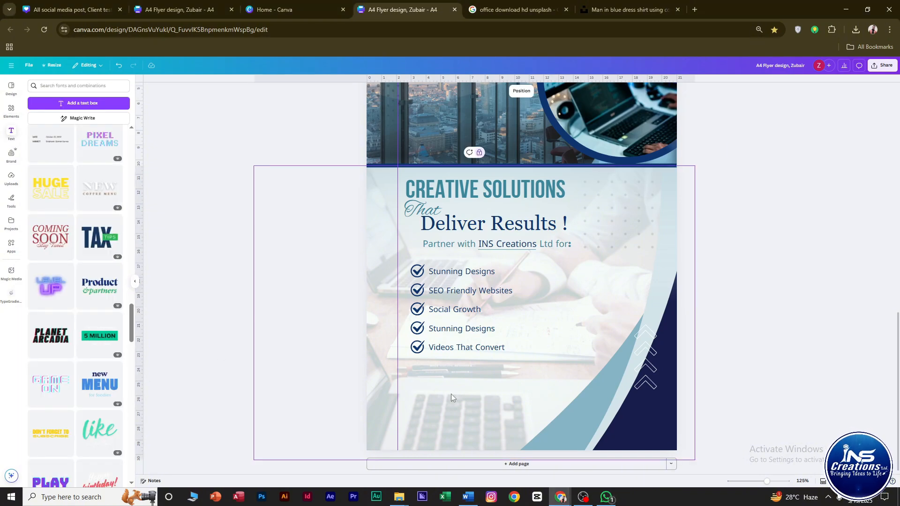
{"action": "type", "text": "Experience. Quality. Dedication!"}
{"action": "left_click_drag", "start_coordinate": [475, 394], "coordinate": [576, 421]}
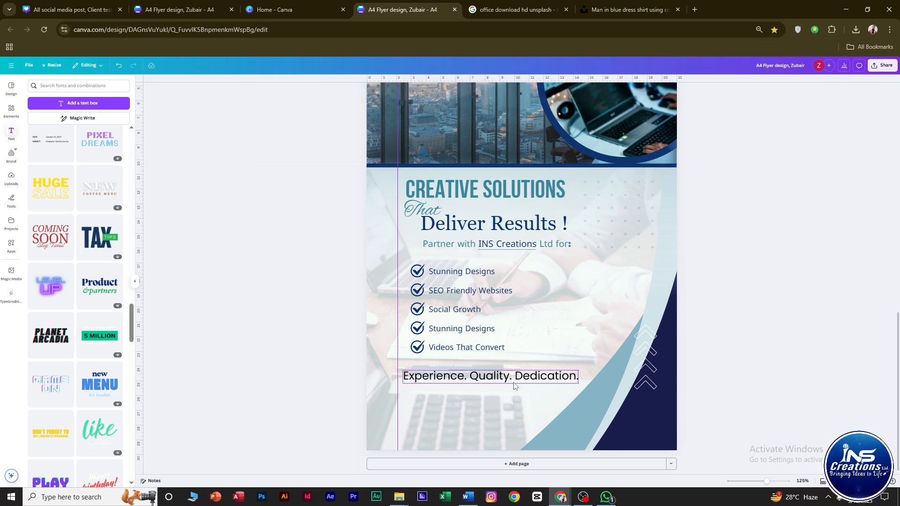
Move the "Experience. Quality. Dedication." tagline onto the lower part of the office window photo and color it white
{"action": "left_click_drag", "start_coordinate": [513, 381], "coordinate": [488, 341]}
{"action": "left_click", "coordinate": [453, 92]}
{"action": "left_click", "coordinate": [104, 148]}
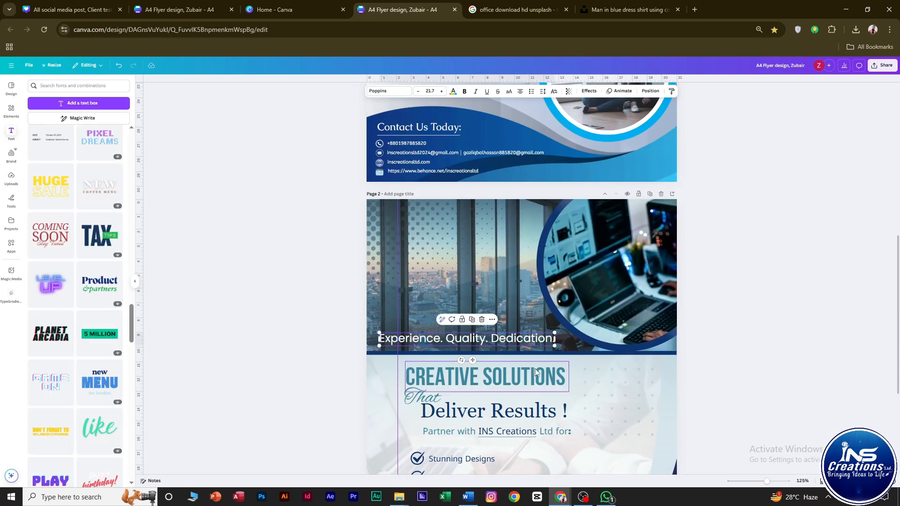
Set the tagline's font to Quiche
{"action": "left_click", "coordinate": [395, 91]}
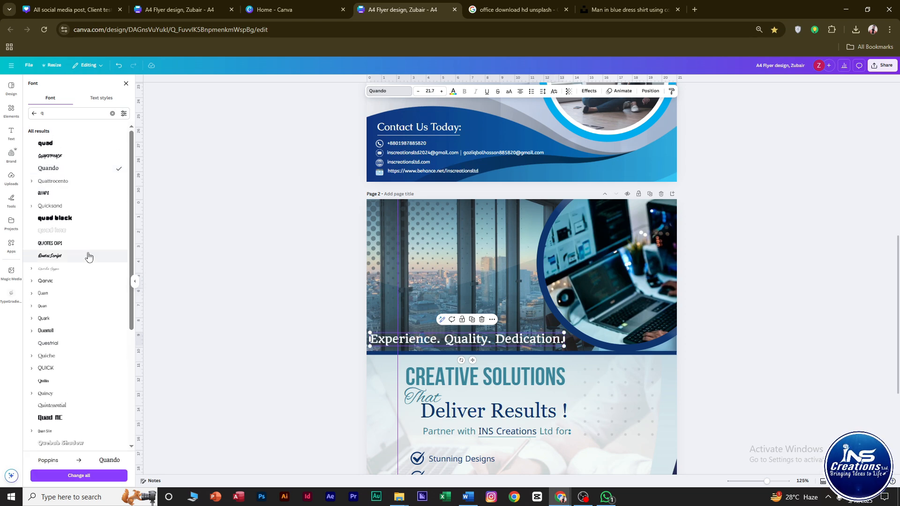
{"action": "left_click", "coordinate": [66, 356]}
{"action": "left_click", "coordinate": [756, 380]}
Replace the first two periods in the tagline with vertical bars so it reads "Experience | Quality | Dedication."
{"action": "left_click", "coordinate": [397, 341]}
{"action": "scroll", "coordinate": [392, 343], "scroll_direction": "up", "scroll_amount": 4}
{"action": "left_click", "coordinate": [400, 331]}
{"action": "key", "text": "BackSpace"}
{"action": "key", "text": "BackSpace"}
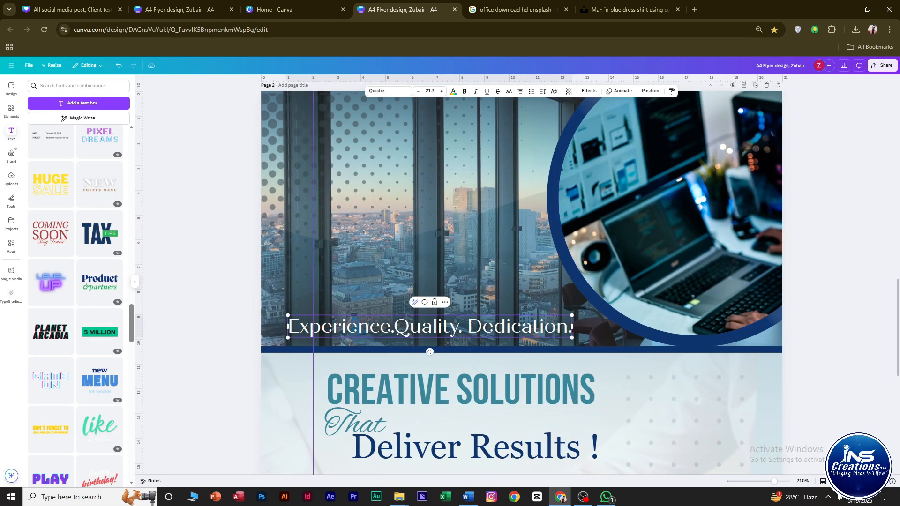
{"action": "type", "text": "|"}
{"action": "left_click", "coordinate": [469, 332]}
{"action": "key", "text": "BackSpace"}
{"action": "type", "text": "|"}
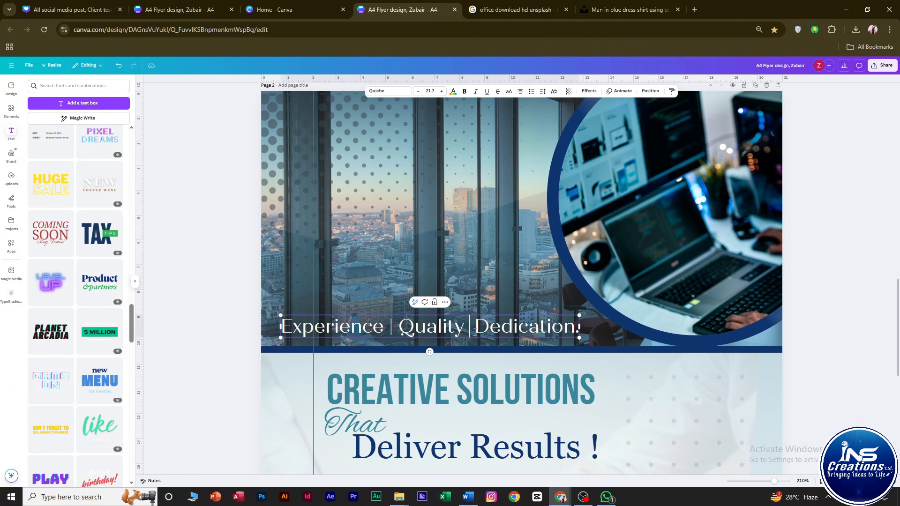
Try bold and the Medium weight on the "Experience | Quality | Dedication." tagline, and return it to Quiche Regular
{"action": "left_click", "coordinate": [463, 95]}
{"action": "left_click", "coordinate": [797, 410]}
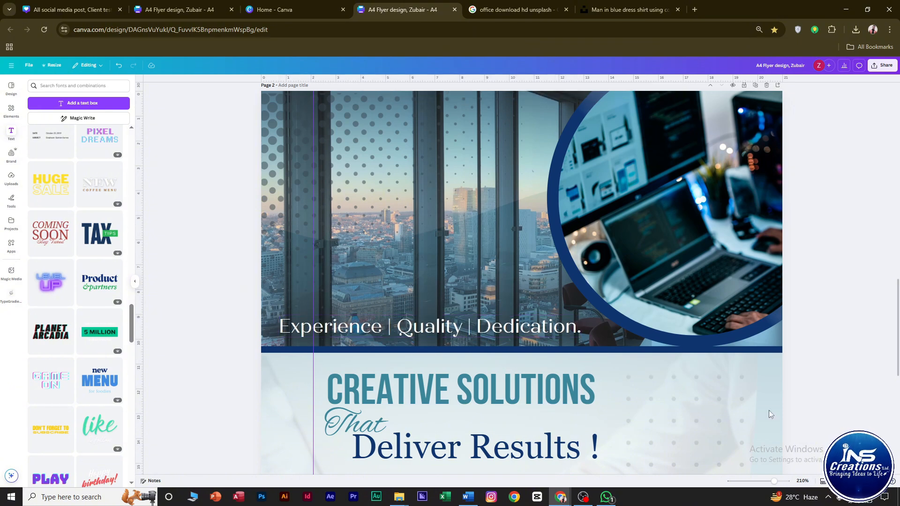
{"action": "double_click", "coordinate": [391, 329]}
{"action": "double_click", "coordinate": [391, 329]}
{"action": "left_click", "coordinate": [464, 93]}
{"action": "key", "text": "Escape"}
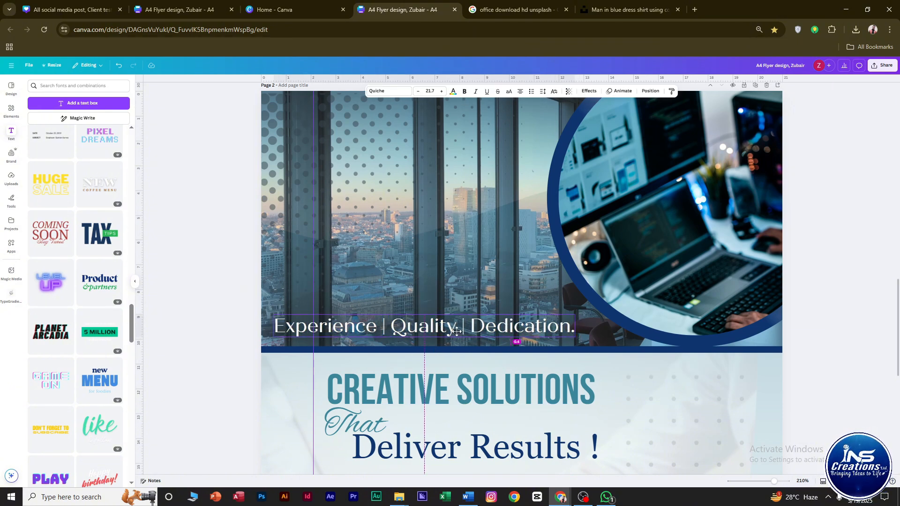
{"action": "left_click", "coordinate": [465, 92]}
{"action": "left_click", "coordinate": [389, 91]}
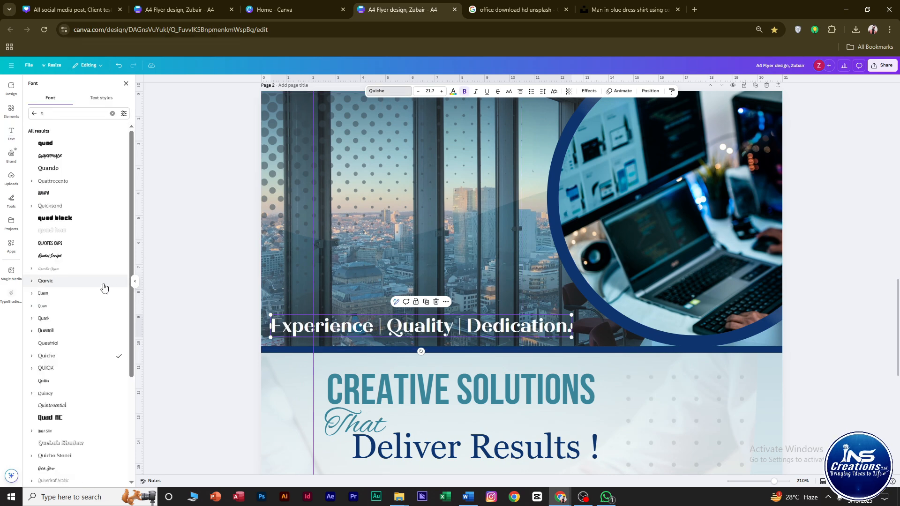
{"action": "left_click", "coordinate": [53, 394]}
{"action": "left_click", "coordinate": [53, 381]}
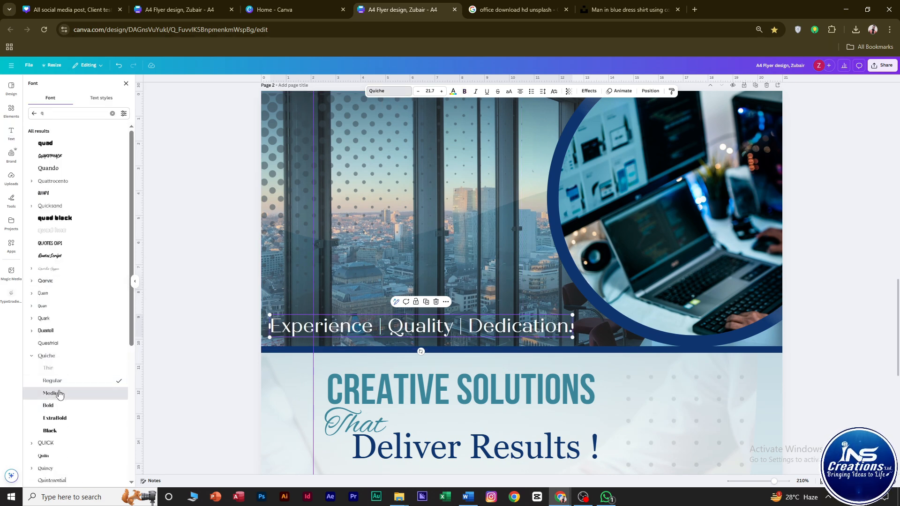
Scale the tagline to about 18.7 pt and position it with its start at the vertical guide, low on the office photo
{"action": "left_click_drag", "start_coordinate": [270, 338], "coordinate": [247, 345]}
{"action": "left_click_drag", "start_coordinate": [326, 327], "coordinate": [349, 327]}
{"action": "left_click", "coordinate": [787, 346]}
{"action": "scroll", "coordinate": [786, 346], "scroll_direction": "down", "scroll_amount": 2}
{"action": "left_click_drag", "start_coordinate": [494, 336], "coordinate": [562, 387]}
{"action": "left_click", "coordinate": [820, 314]}
{"action": "scroll", "coordinate": [820, 313], "scroll_direction": "up", "scroll_amount": 1}
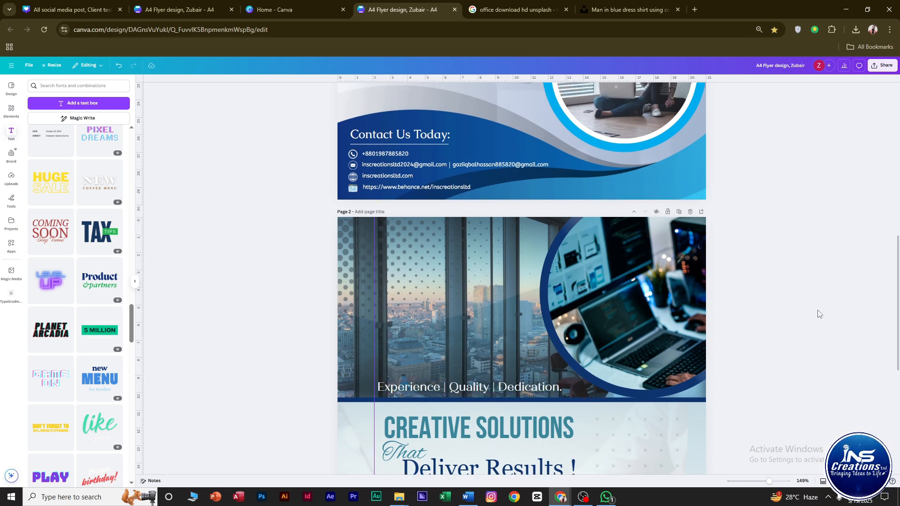
Recolor the tagline from the custom color picker to a pale cyan
{"action": "scroll", "coordinate": [820, 313], "scroll_direction": "down", "scroll_amount": 4}
{"action": "scroll", "coordinate": [492, 248], "scroll_direction": "up", "scroll_amount": 2}
{"action": "left_click", "coordinate": [492, 244]}
{"action": "left_click", "coordinate": [453, 91]}
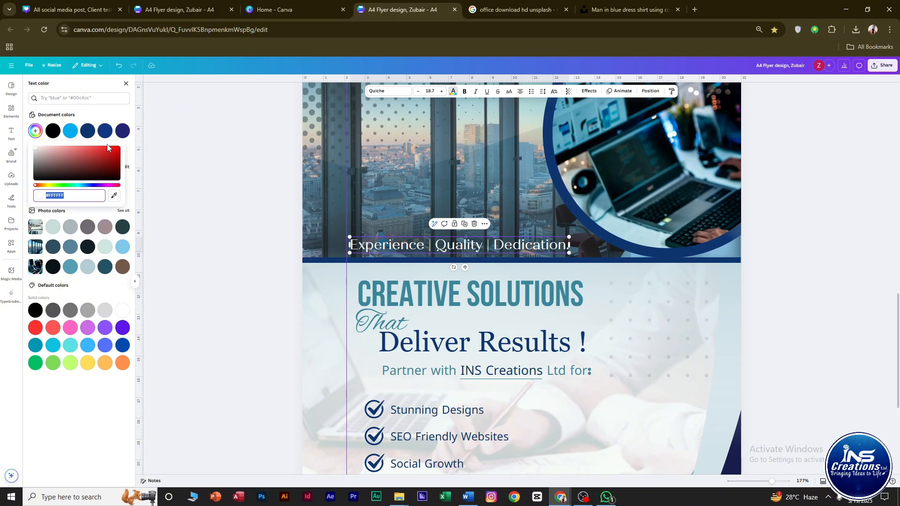
{"action": "left_click", "coordinate": [35, 159]}
{"action": "left_click_drag", "start_coordinate": [38, 153], "coordinate": [35, 154]}
{"action": "left_click", "coordinate": [54, 185]}
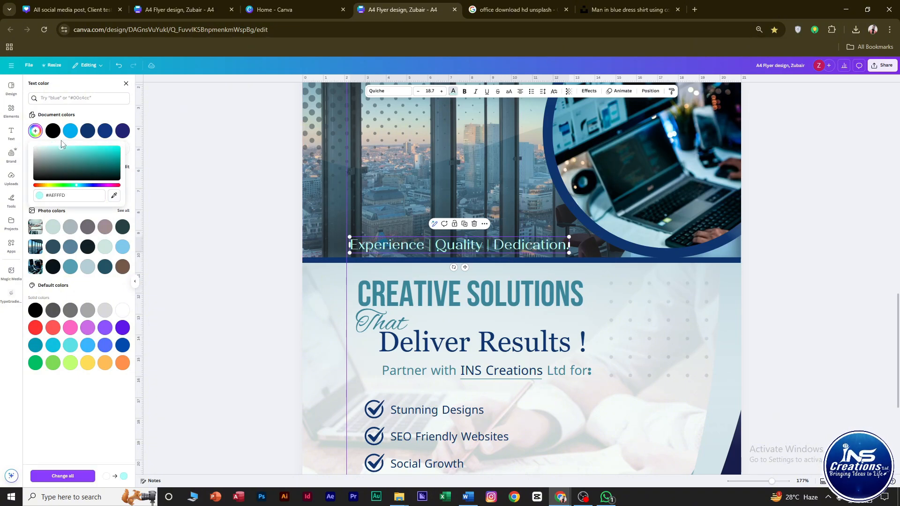
Recolor the "Contact Us Today:" heading and all contact text lines on page 2 dark navy blue
{"action": "left_click", "coordinate": [404, 410]}
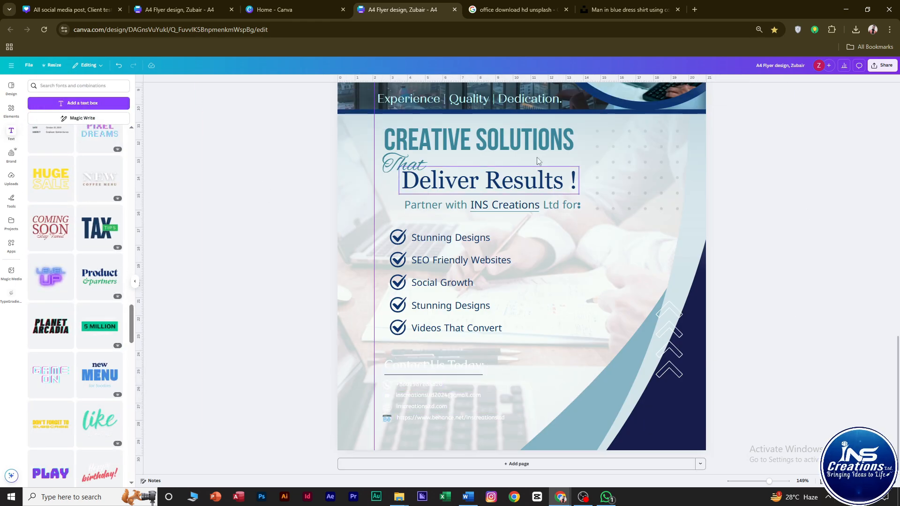
{"action": "left_click_drag", "start_coordinate": [505, 430], "coordinate": [373, 355]}
{"action": "left_click", "coordinate": [471, 91]}
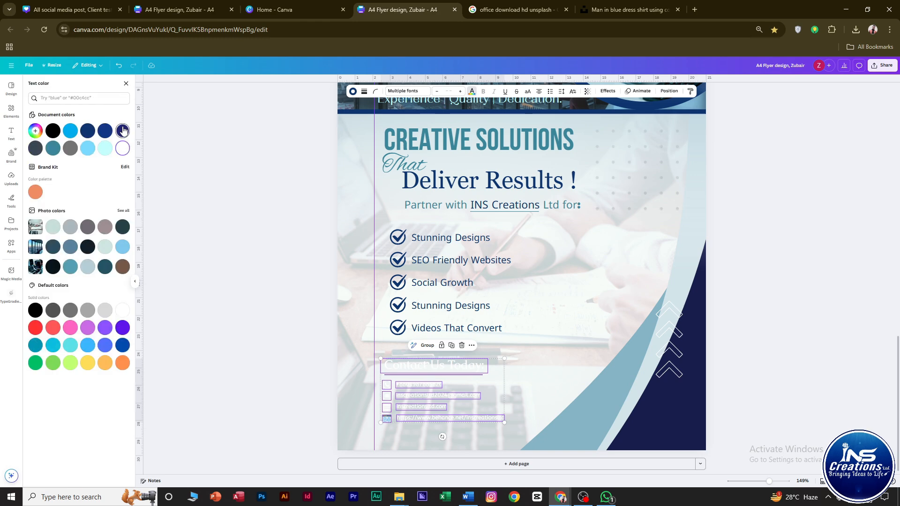
{"action": "left_click", "coordinate": [92, 130]}
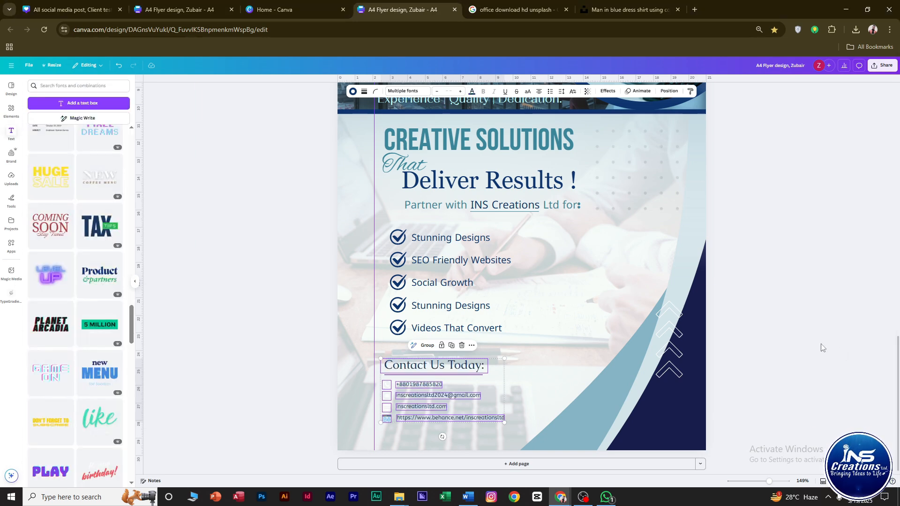
{"action": "left_click", "coordinate": [890, 317]}
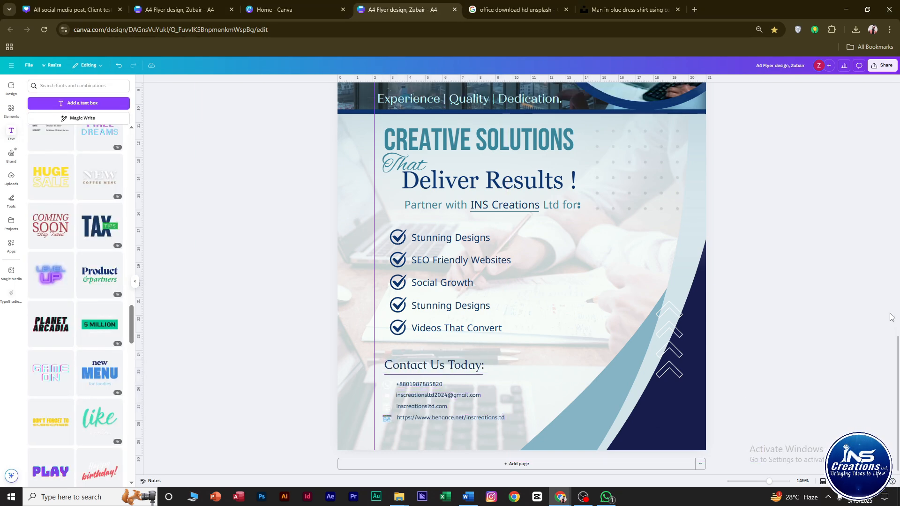
Recolor the phone icon in the contact block with the same dark navy document color
{"action": "scroll", "coordinate": [380, 407], "scroll_direction": "up", "scroll_amount": 2}
{"action": "left_click", "coordinate": [331, 375]}
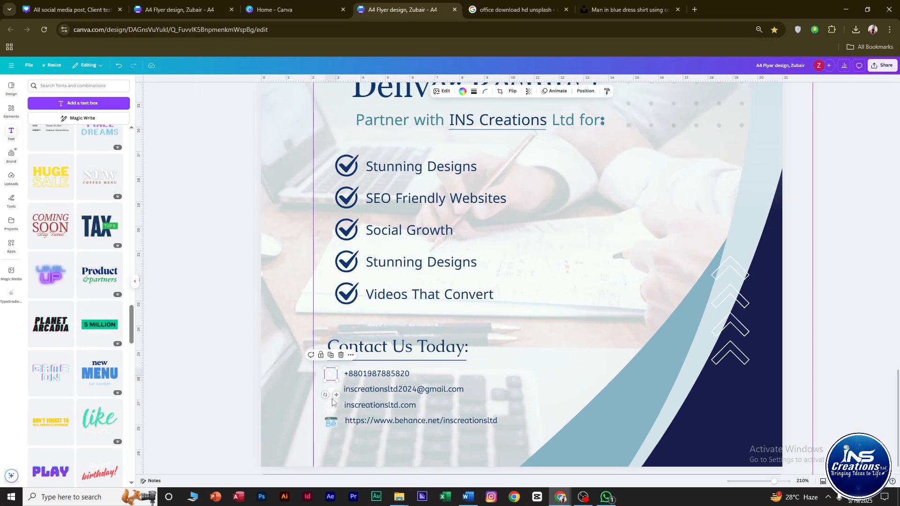
{"action": "scroll", "coordinate": [323, 399], "scroll_direction": "up", "scroll_amount": 2}
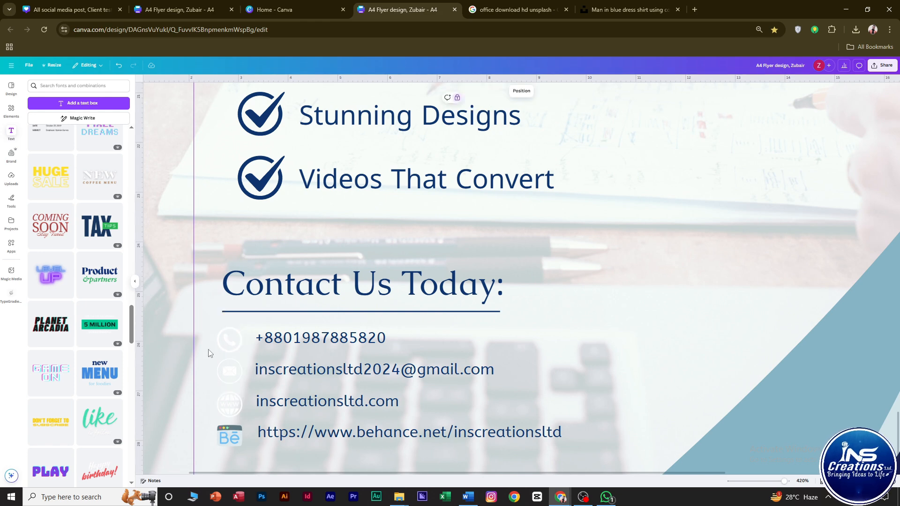
{"action": "left_click", "coordinate": [229, 339]}
{"action": "left_click", "coordinate": [462, 90]}
{"action": "left_click", "coordinate": [87, 134]}
Recolor the envelope and globe icons in the contact block dark navy to match the phone icon
{"action": "left_click", "coordinate": [235, 376]}
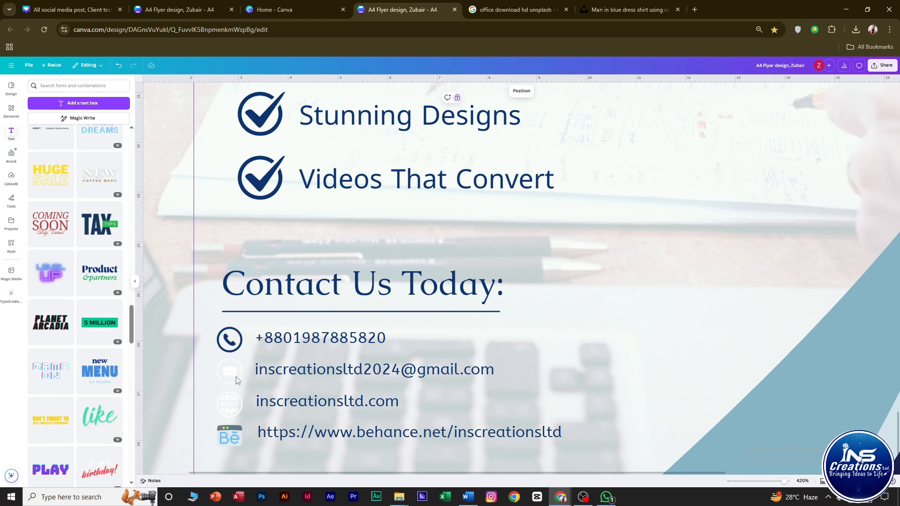
{"action": "left_click", "coordinate": [230, 380]}
{"action": "left_click", "coordinate": [462, 91]}
{"action": "left_click", "coordinate": [87, 132]}
{"action": "left_click", "coordinate": [229, 403]}
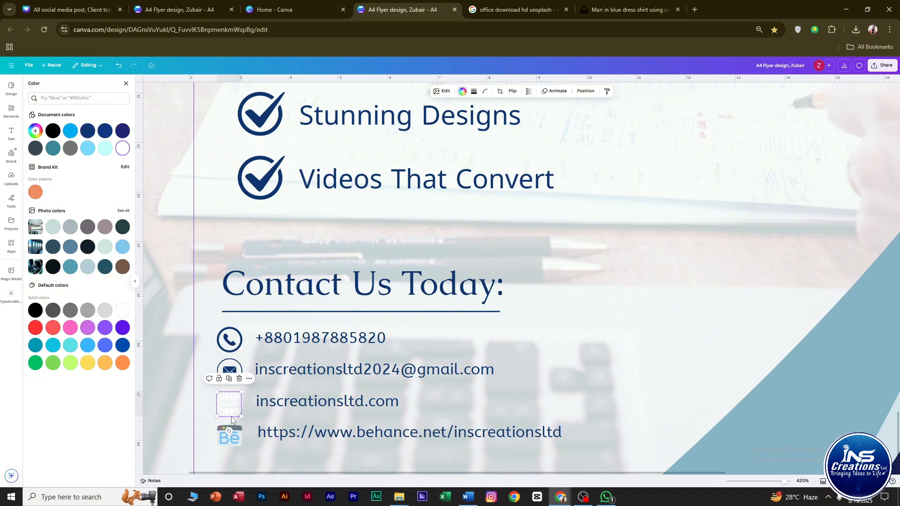
{"action": "left_click", "coordinate": [462, 91]}
{"action": "left_click", "coordinate": [462, 92]}
{"action": "left_click", "coordinate": [87, 133]}
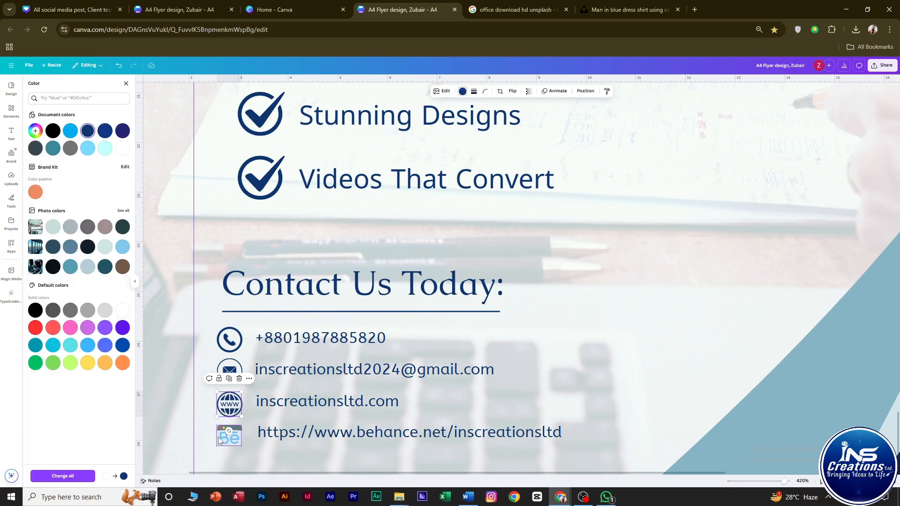
{"action": "left_click", "coordinate": [229, 437]}
{"action": "left_click", "coordinate": [543, 407]}
Shrink the whole contact block and move it down close to the bottom edge of page 2
{"action": "scroll", "coordinate": [545, 408], "scroll_direction": "down", "scroll_amount": 2}
{"action": "scroll", "coordinate": [543, 406], "scroll_direction": "down", "scroll_amount": 3}
{"action": "scroll", "coordinate": [515, 366], "scroll_direction": "up", "scroll_amount": 3}
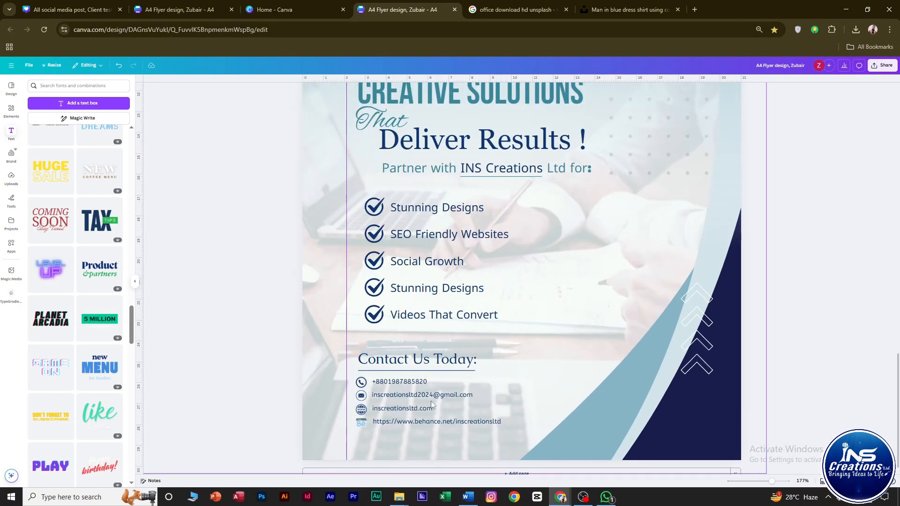
{"action": "left_click", "coordinate": [473, 352]}
{"action": "left_click_drag", "start_coordinate": [501, 351], "coordinate": [433, 397]}
{"action": "left_click", "coordinate": [825, 305]}
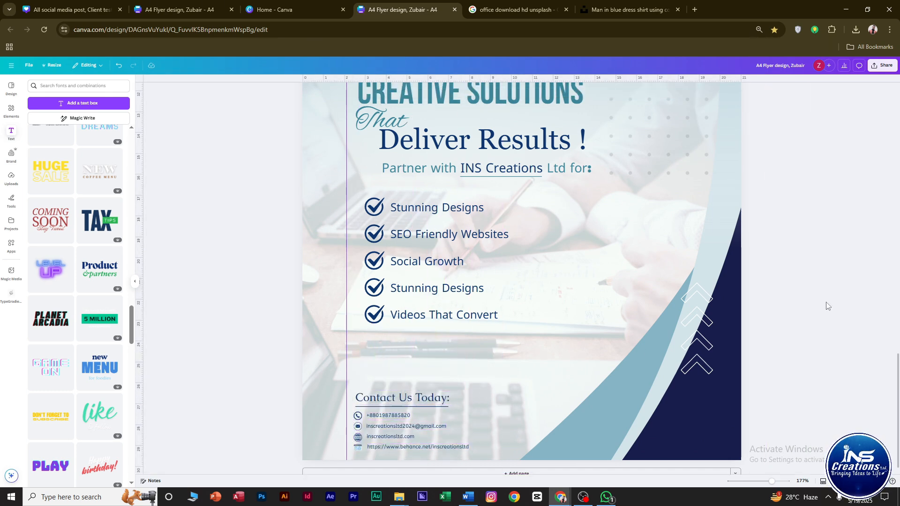
Scale the tick-marked service list down slightly and move it lower, away from the "Partner with" line
{"action": "scroll", "coordinate": [727, 375], "scroll_direction": "down", "scroll_amount": 4}
{"action": "left_click_drag", "start_coordinate": [513, 396], "coordinate": [433, 315]}
{"action": "left_click_drag", "start_coordinate": [537, 310], "coordinate": [526, 316]}
{"action": "left_click_drag", "start_coordinate": [491, 342], "coordinate": [488, 352]}
{"action": "left_click_drag", "start_coordinate": [622, 310], "coordinate": [428, 240]}
{"action": "left_click_drag", "start_coordinate": [706, 204], "coordinate": [552, 142]}
{"action": "left_click", "coordinate": [526, 269]}
{"action": "scroll", "coordinate": [539, 272], "scroll_direction": "down", "scroll_amount": 1}
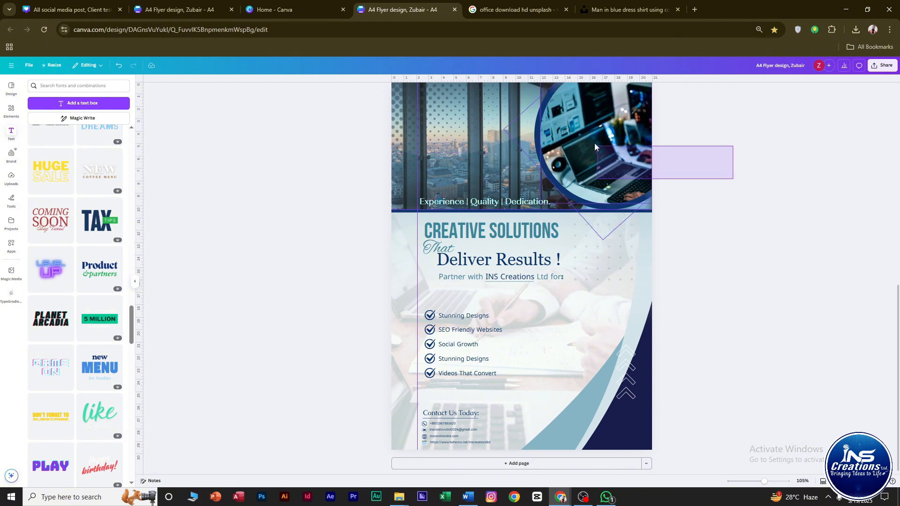
{"action": "left_click", "coordinate": [553, 254]}
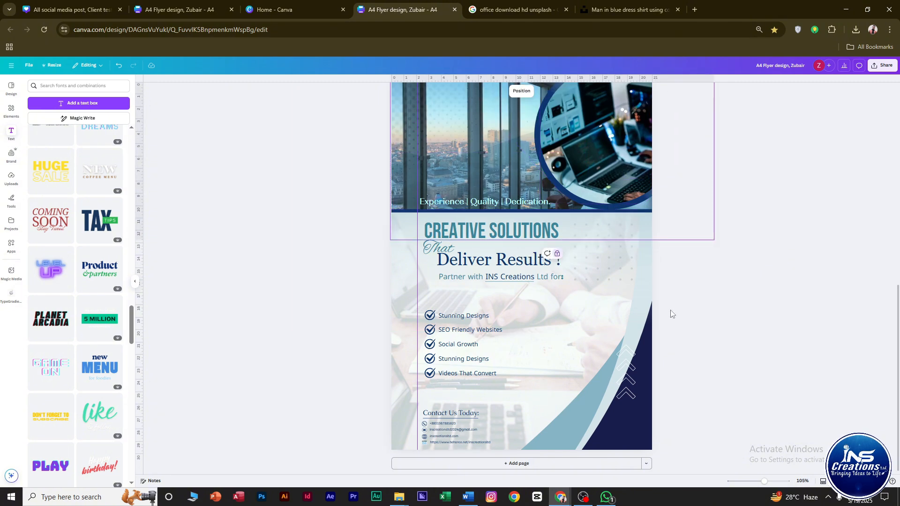
Enlarge the headline block together with the "Partner with" line and align its left edge to the vertical guide
{"action": "left_click_drag", "start_coordinate": [603, 290], "coordinate": [448, 227]}
{"action": "left_click_drag", "start_coordinate": [677, 223], "coordinate": [715, 214]}
{"action": "mouse_move", "coordinate": [546, 265]}
{"action": "left_mouse_down"}
{"action": "mouse_move", "coordinate": [538, 261]}
{"action": "mouse_move", "coordinate": [542, 270]}
{"action": "left_mouse_up"}
{"action": "left_click", "coordinate": [749, 284]}
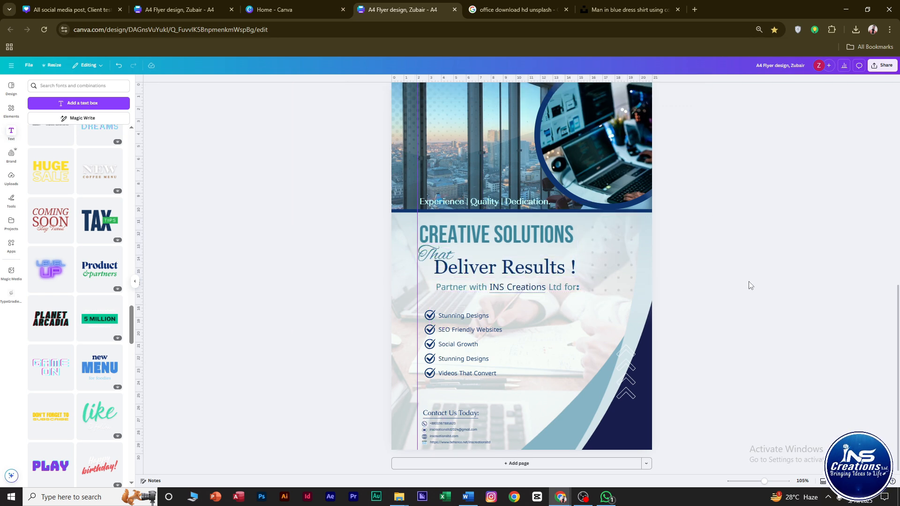
Enlarge the tick-marked service list and center it in the gap between the "Partner with" line and the contact block
{"action": "left_click_drag", "start_coordinate": [667, 458], "coordinate": [300, 300]}
{"action": "mouse_move", "coordinate": [479, 336]}
{"action": "left_mouse_down"}
{"action": "mouse_move", "coordinate": [491, 331]}
{"action": "mouse_move", "coordinate": [475, 336]}
{"action": "left_mouse_up"}
{"action": "left_click_drag", "start_coordinate": [519, 310], "coordinate": [535, 308]}
{"action": "left_click_drag", "start_coordinate": [503, 334], "coordinate": [505, 340]}
{"action": "left_click", "coordinate": [680, 324]}
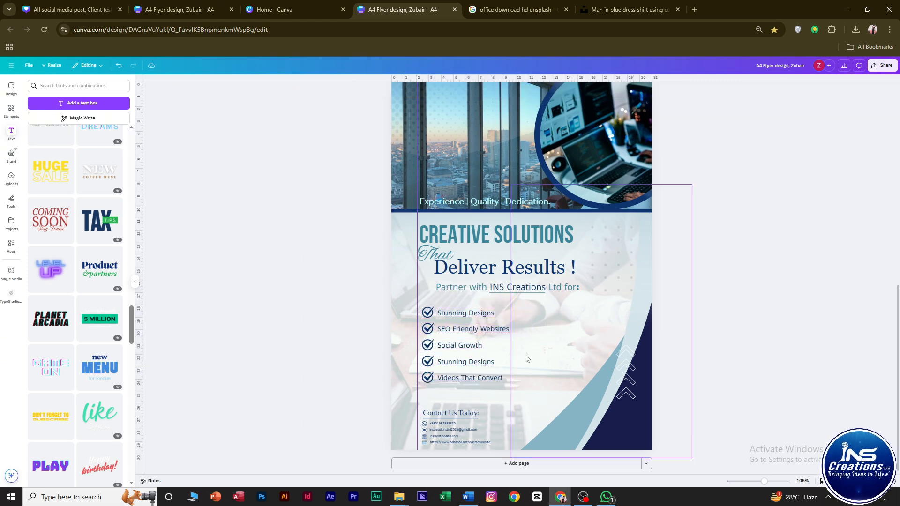
Reduce the tick-marked service list slightly and align its tick icons with the vertical guide
{"action": "scroll", "coordinate": [628, 356], "scroll_direction": "down", "scroll_amount": 3}
{"action": "scroll", "coordinate": [628, 356], "scroll_direction": "up", "scroll_amount": 3}
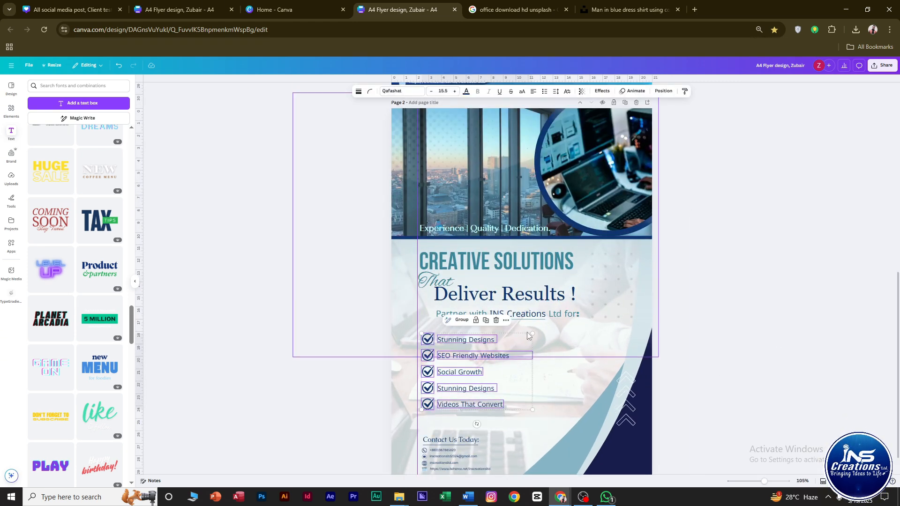
{"action": "left_click", "coordinate": [503, 357]}
{"action": "left_click_drag", "start_coordinate": [533, 333], "coordinate": [528, 336]}
{"action": "left_click_drag", "start_coordinate": [489, 371], "coordinate": [489, 369]}
{"action": "left_click", "coordinate": [665, 379]}
{"action": "scroll", "coordinate": [657, 384], "scroll_direction": "down", "scroll_amount": 1}
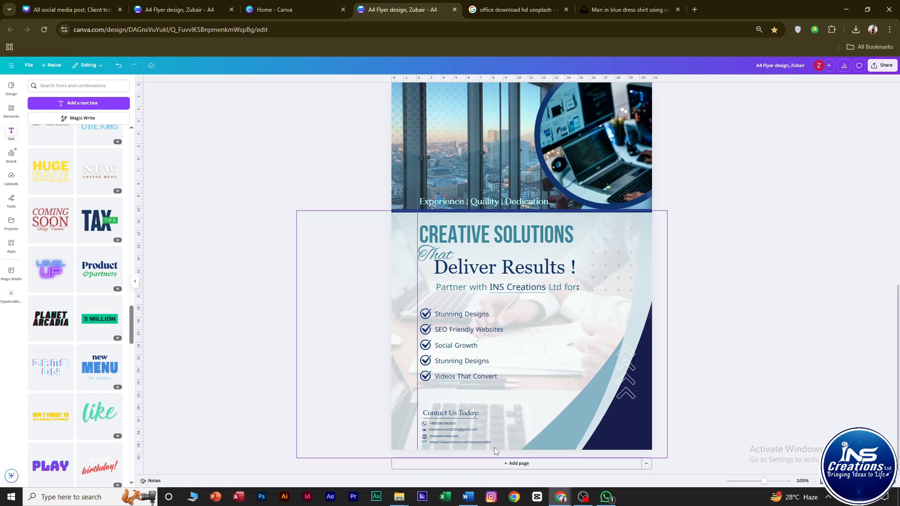
Enlarge the contact block slightly and align its left edge with the vertical guide near the page bottom
{"action": "left_click_drag", "start_coordinate": [492, 449], "coordinate": [429, 410]}
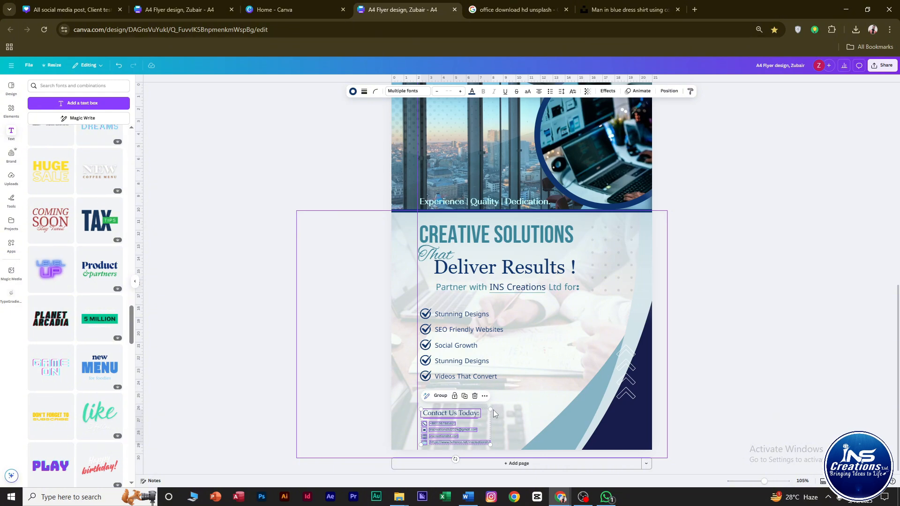
{"action": "left_click_drag", "start_coordinate": [490, 409], "coordinate": [462, 421]}
{"action": "left_click", "coordinate": [649, 407]}
{"action": "left_click", "coordinate": [437, 410]}
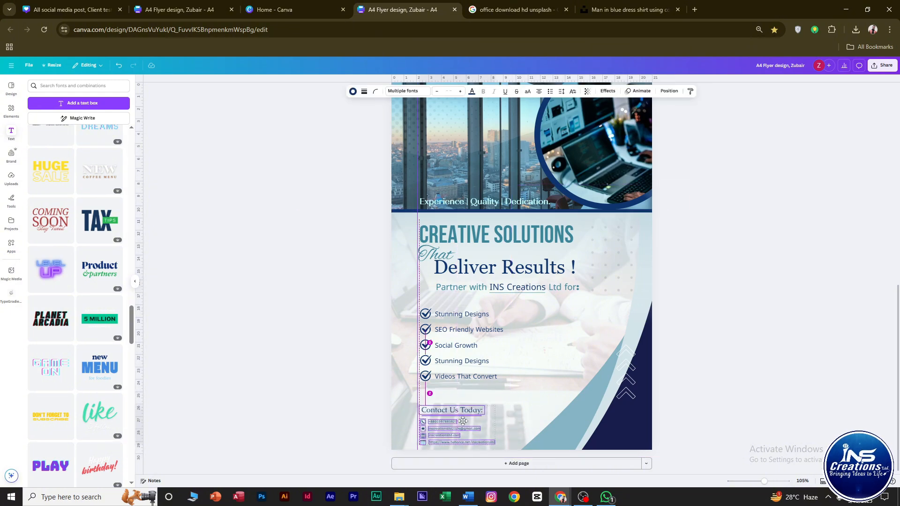
{"action": "left_click", "coordinate": [746, 406]}
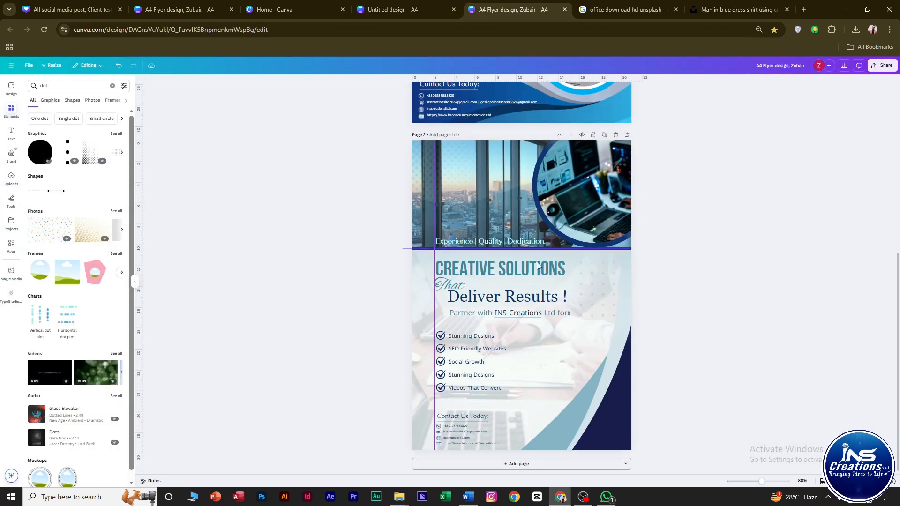
Paste the round INS Creations logo onto page 2, shrink it and place it in the upper left corner of the photo
{"action": "key", "text": "ctrl+v"}
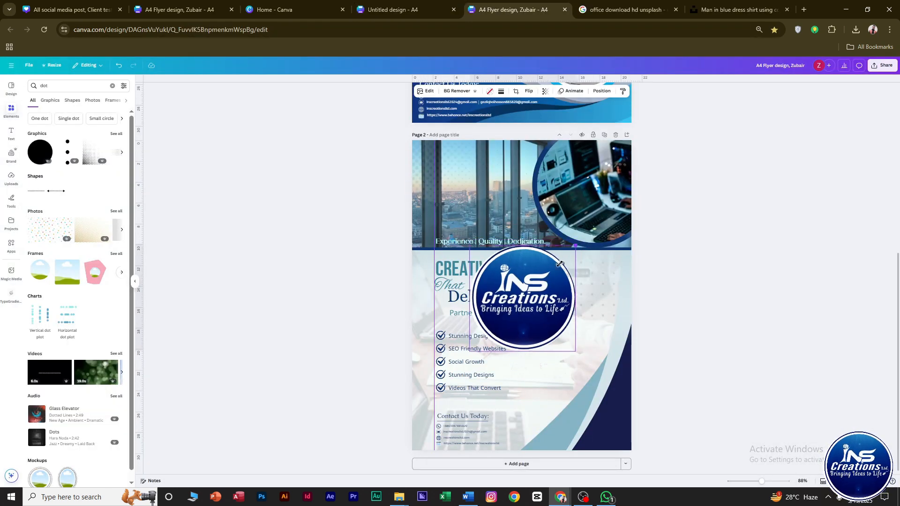
{"action": "left_click_drag", "start_coordinate": [581, 239], "coordinate": [417, 148]}
{"action": "left_click", "coordinate": [675, 183]}
Reposition the dot graphic over the upper left part of the office window photo, around the logo
{"action": "left_click", "coordinate": [413, 167]}
{"action": "left_click_drag", "start_coordinate": [465, 241], "coordinate": [175, 174]}
{"action": "left_click_drag", "start_coordinate": [474, 163], "coordinate": [465, 174]}
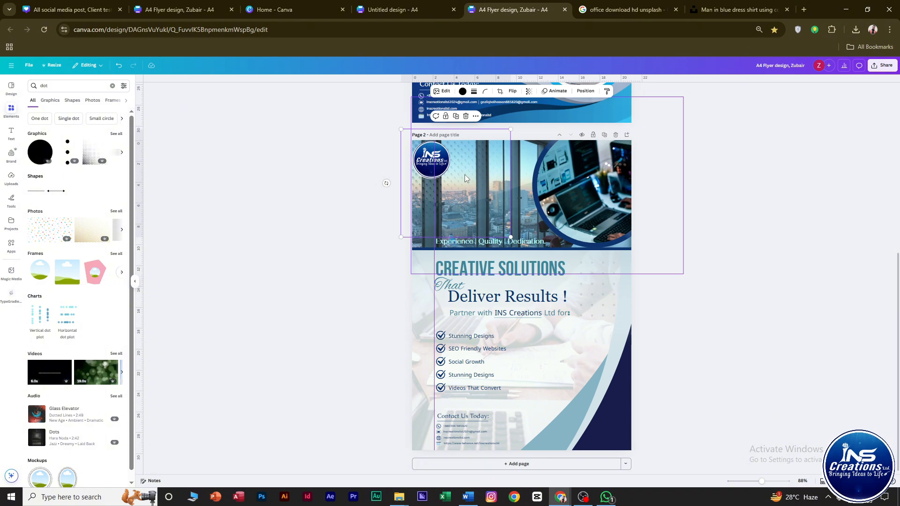
Raise the opacity of the dot graphics on the office window photo
{"action": "scroll", "coordinate": [465, 174], "scroll_direction": "up", "scroll_amount": 5}
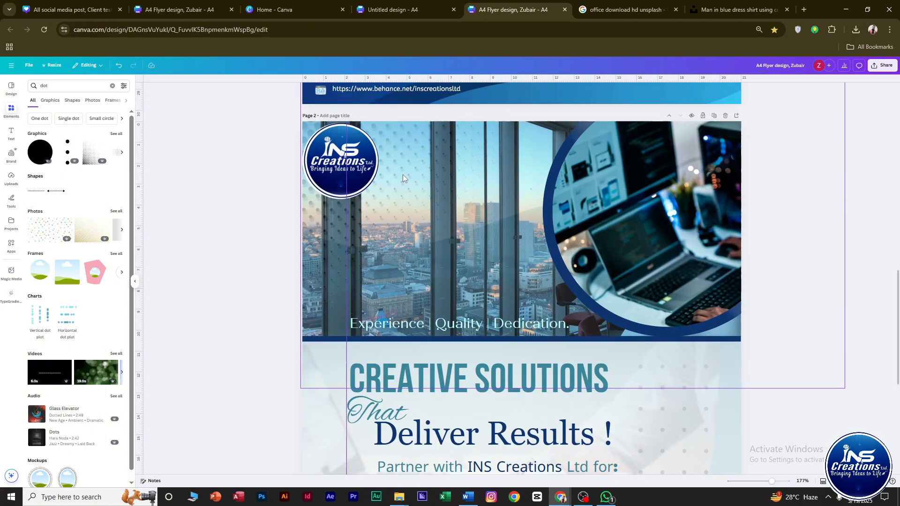
{"action": "left_click", "coordinate": [415, 174]}
{"action": "left_click", "coordinate": [505, 91]}
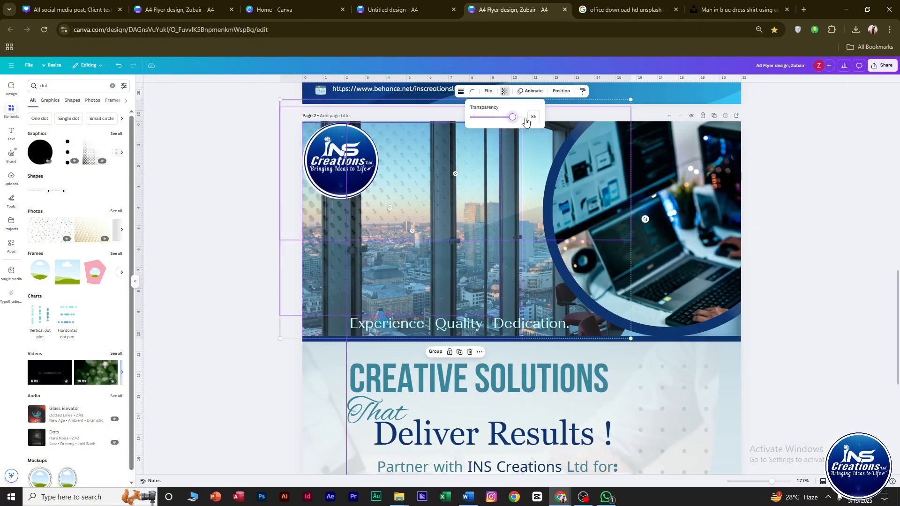
{"action": "left_click_drag", "start_coordinate": [525, 120], "coordinate": [585, 152]}
{"action": "left_click", "coordinate": [823, 198]}
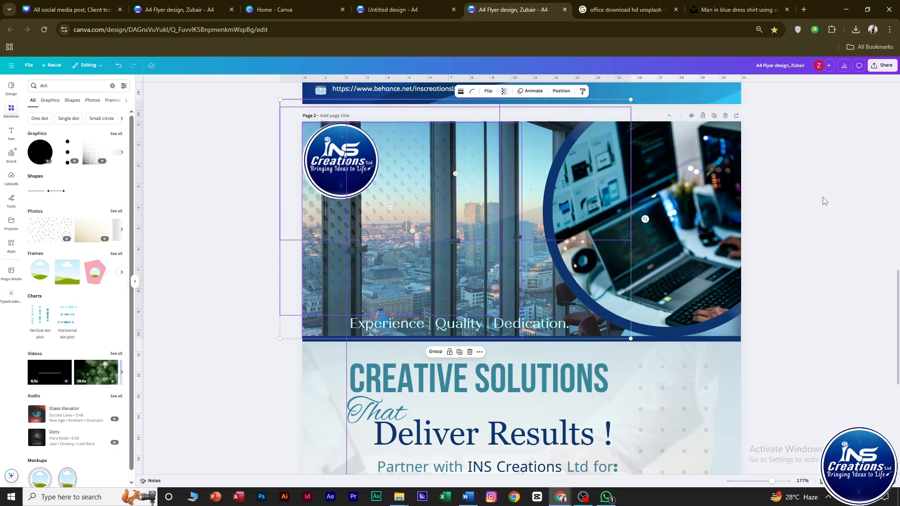
{"action": "left_click", "coordinate": [825, 202]}
Reduce the INS Creations logo slightly and move it a little inward from the page corner
{"action": "scroll", "coordinate": [787, 207], "scroll_direction": "down", "scroll_amount": 5}
{"action": "left_click", "coordinate": [517, 236]}
{"action": "left_click", "coordinate": [382, 206]}
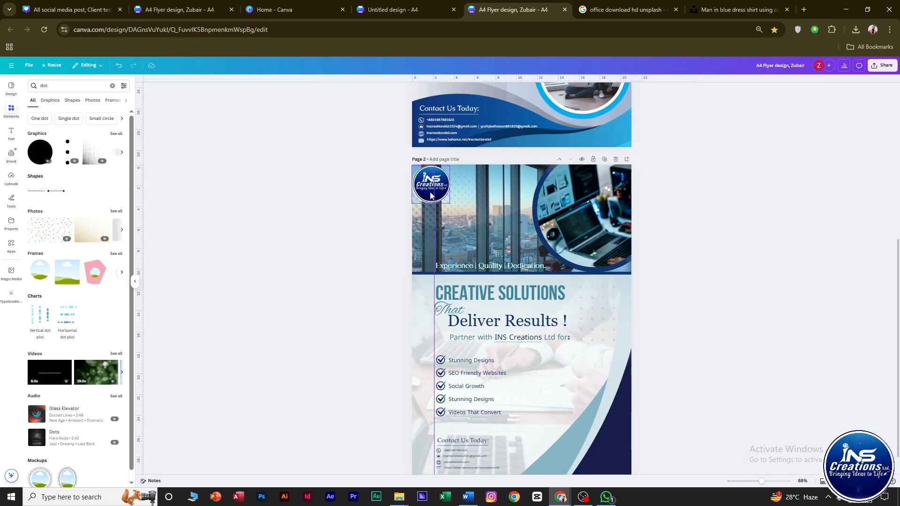
{"action": "left_click", "coordinate": [439, 192]}
{"action": "left_click_drag", "start_coordinate": [450, 203], "coordinate": [449, 201]}
{"action": "left_click_drag", "start_coordinate": [442, 183], "coordinate": [446, 186]}
Search the elements for "shadow" and place a soft shadow graphic beneath the round INS Creations logo on page 2
{"action": "left_click_drag", "start_coordinate": [58, 86], "coordinate": [7, 74]}
{"action": "type", "text": "s"}
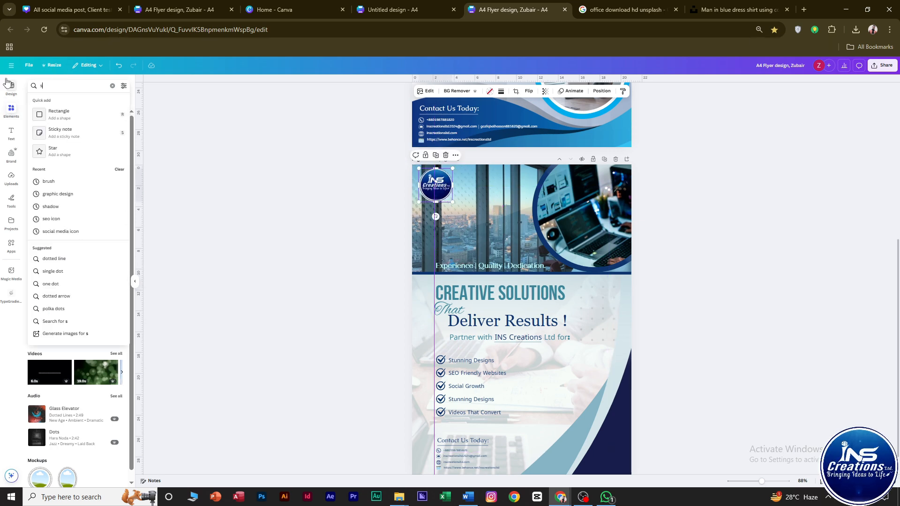
{"action": "left_click", "coordinate": [64, 205]}
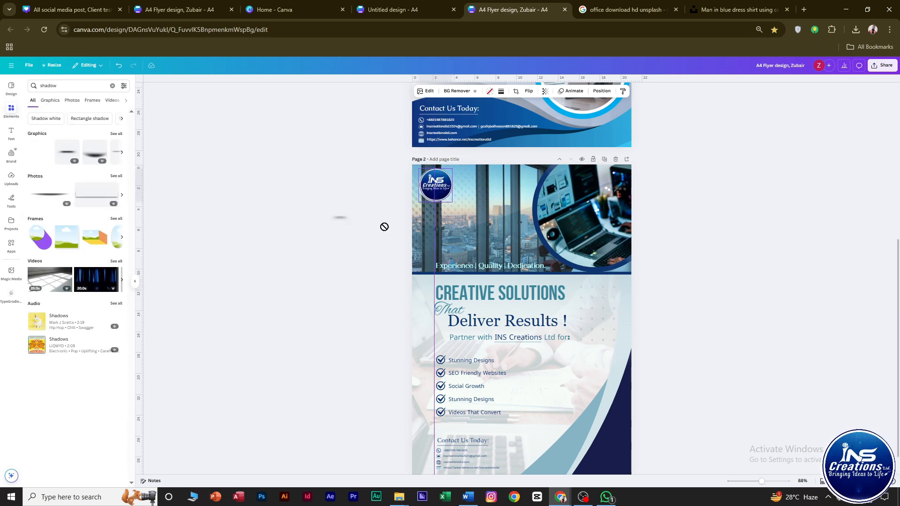
{"action": "left_click_drag", "start_coordinate": [384, 226], "coordinate": [496, 238]}
{"action": "scroll", "coordinate": [495, 239], "scroll_direction": "up", "scroll_amount": 5}
{"action": "left_click_drag", "start_coordinate": [433, 210], "coordinate": [266, 133]}
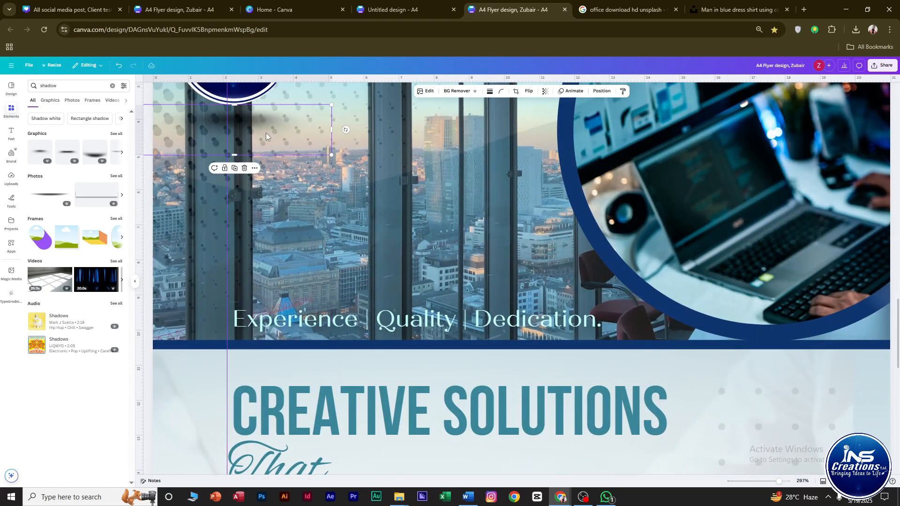
{"action": "scroll", "coordinate": [266, 133], "scroll_direction": "down", "scroll_amount": 4}
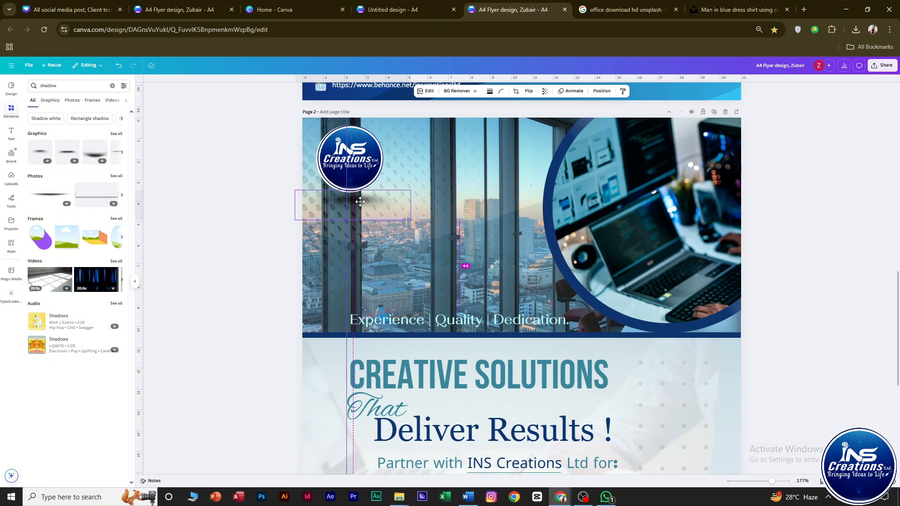
{"action": "left_click_drag", "start_coordinate": [360, 202], "coordinate": [360, 202]}
Bring a shadow graphic down to the services list, shrink it to tick width and fit it directly beneath the first tick
{"action": "left_click_drag", "start_coordinate": [360, 202], "coordinate": [371, 291]}
{"action": "scroll", "coordinate": [422, 417], "scroll_direction": "down", "scroll_amount": 5}
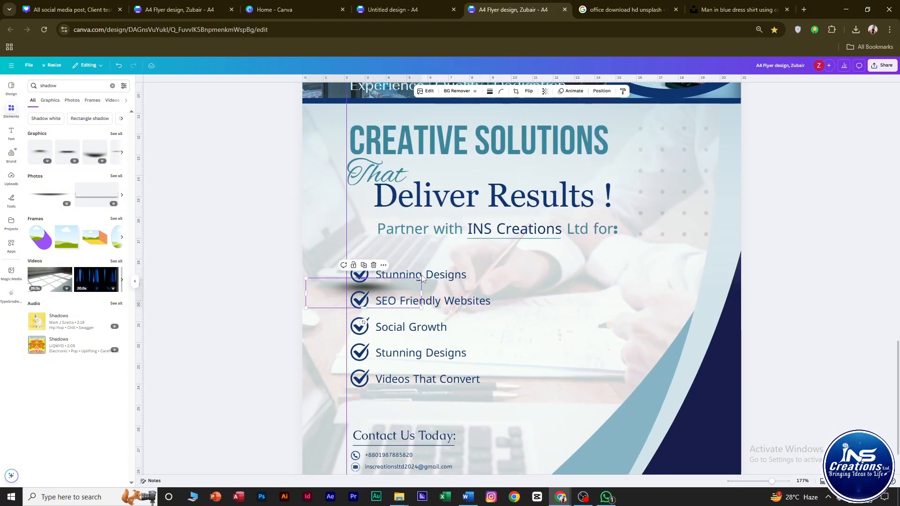
{"action": "left_click_drag", "start_coordinate": [422, 279], "coordinate": [375, 283]}
{"action": "left_click_drag", "start_coordinate": [367, 304], "coordinate": [365, 302]}
{"action": "left_click", "coordinate": [709, 306]}
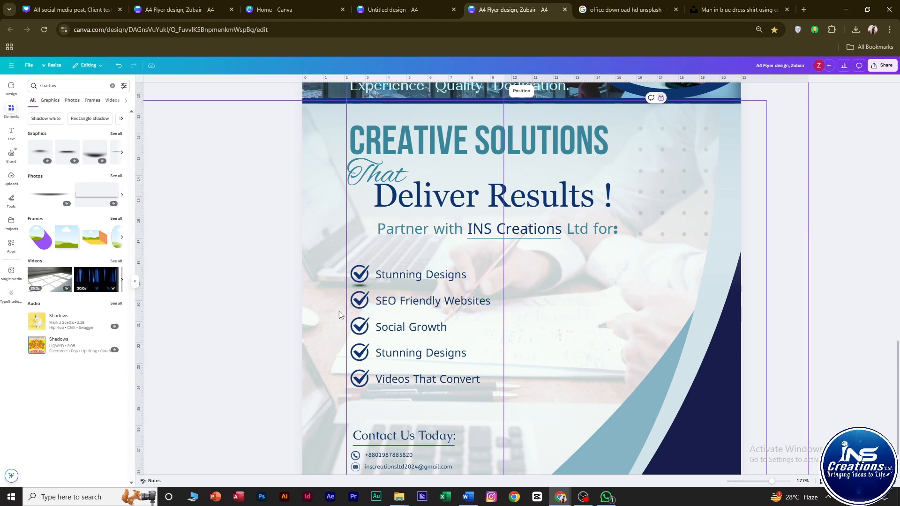
{"action": "left_click", "coordinate": [359, 285]}
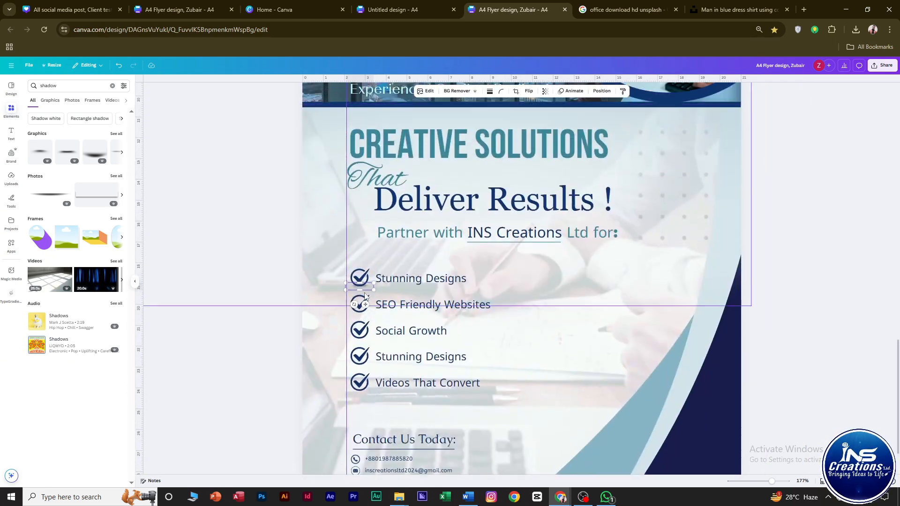
{"action": "scroll", "coordinate": [365, 295], "scroll_direction": "up", "scroll_amount": 5}
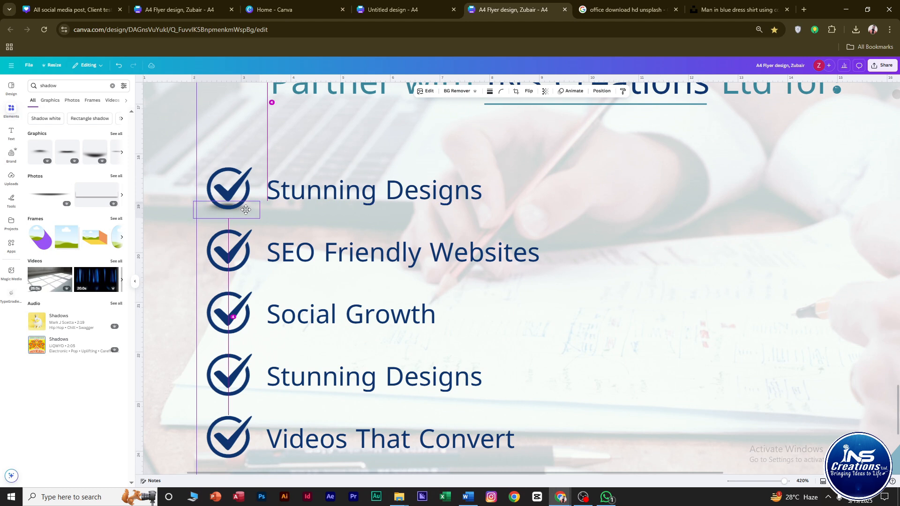
{"action": "left_click_drag", "start_coordinate": [245, 210], "coordinate": [244, 211]}
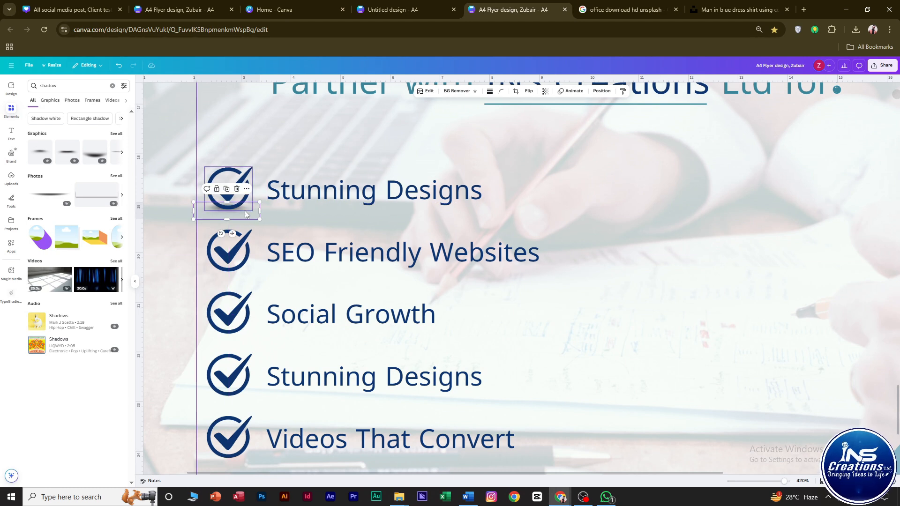
Duplicate the small shadow beneath each of the remaining four ticks in the services list
{"action": "left_click_drag", "start_coordinate": [245, 214], "coordinate": [246, 277]}
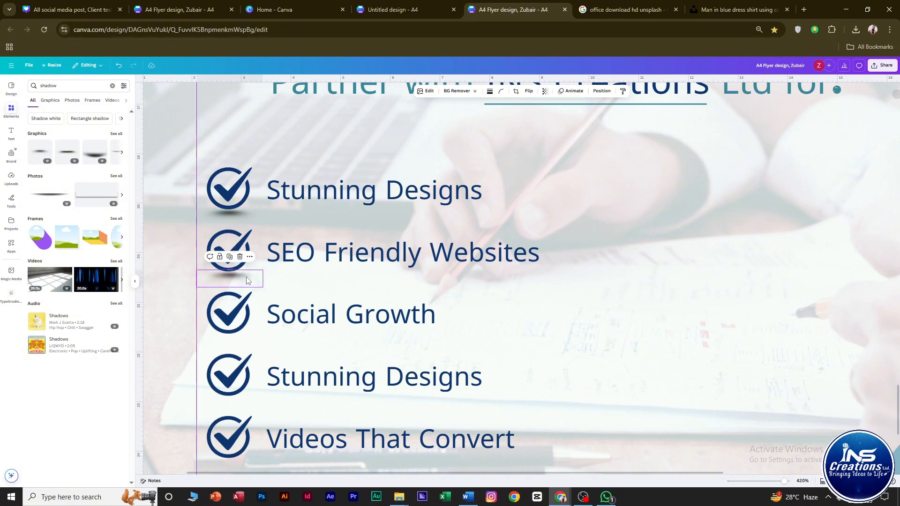
{"action": "key", "text": "ctrl+d"}
{"action": "left_click_drag", "start_coordinate": [251, 343], "coordinate": [251, 342]}
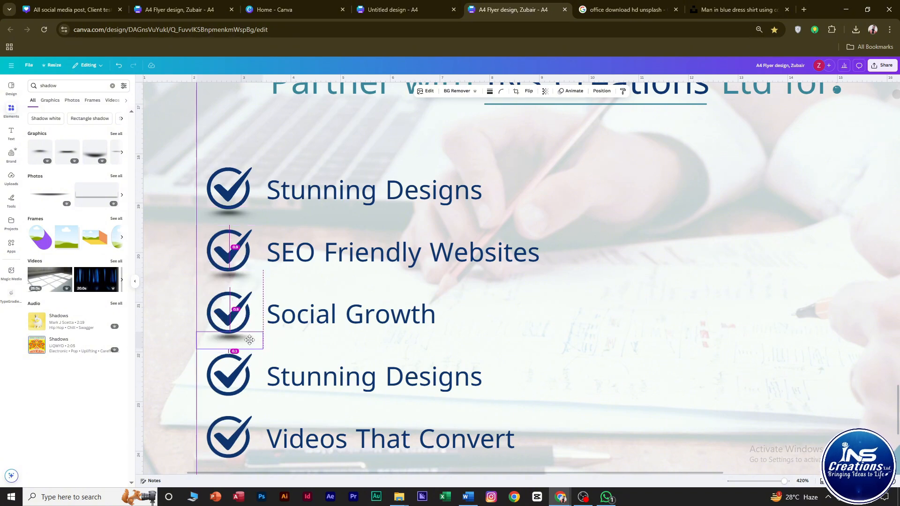
{"action": "key", "text": "ctrl+d"}
{"action": "key", "text": "ctrl+d"}
{"action": "left_click", "coordinate": [595, 342]}
Select the whole "Contact Us Today:" block on page 2 and enlarge it slightly
{"action": "scroll", "coordinate": [591, 338], "scroll_direction": "down", "scroll_amount": 5}
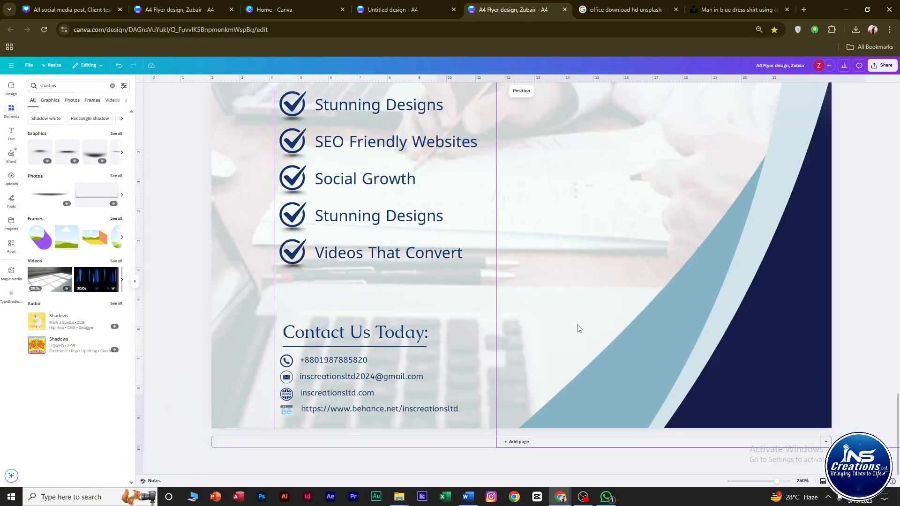
{"action": "scroll", "coordinate": [580, 329], "scroll_direction": "down", "scroll_amount": 5}
{"action": "left_click", "coordinate": [797, 331]}
{"action": "scroll", "coordinate": [664, 335], "scroll_direction": "up", "scroll_amount": 2}
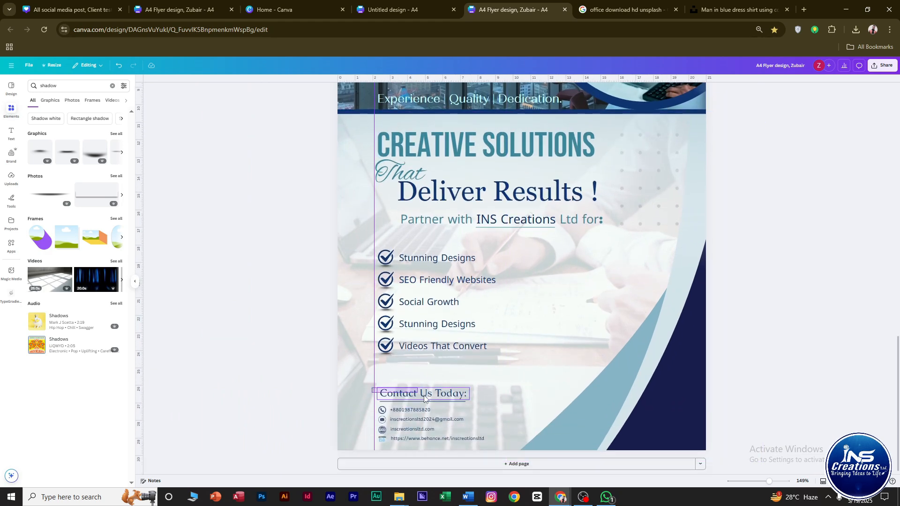
{"action": "left_click", "coordinate": [424, 398]}
{"action": "left_click_drag", "start_coordinate": [487, 389], "coordinate": [490, 387]}
{"action": "left_click", "coordinate": [803, 326]}
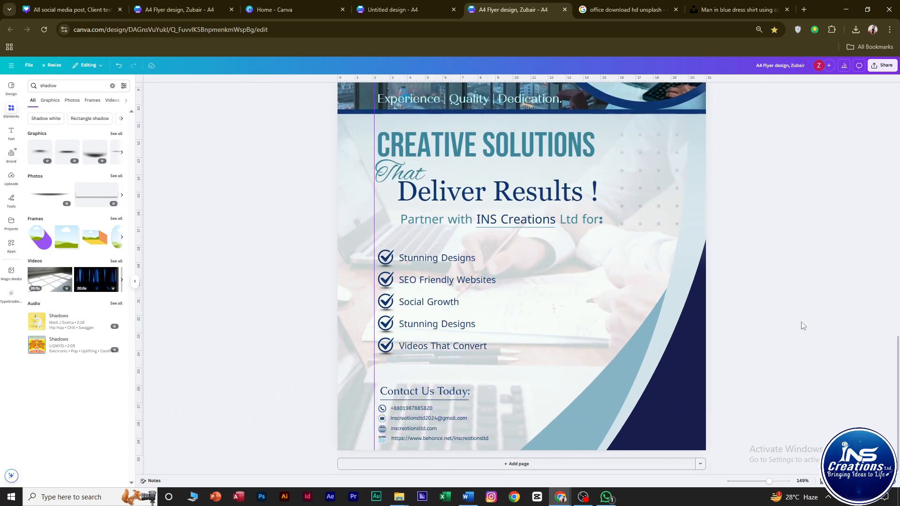
Give the "CREATIVE SOLUTIONS" headline a dark blue Shadow effect with offset 31, blur 26 and transparency 48
{"action": "scroll", "coordinate": [437, 195], "scroll_direction": "up", "scroll_amount": 2}
{"action": "left_click", "coordinate": [437, 195]}
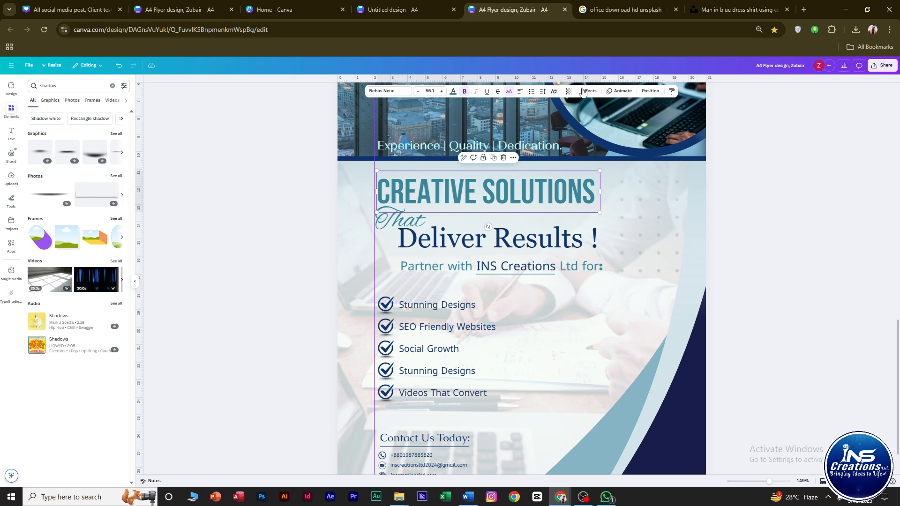
{"action": "left_click", "coordinate": [588, 91]}
{"action": "left_click", "coordinate": [79, 120]}
{"action": "left_click", "coordinate": [125, 240]}
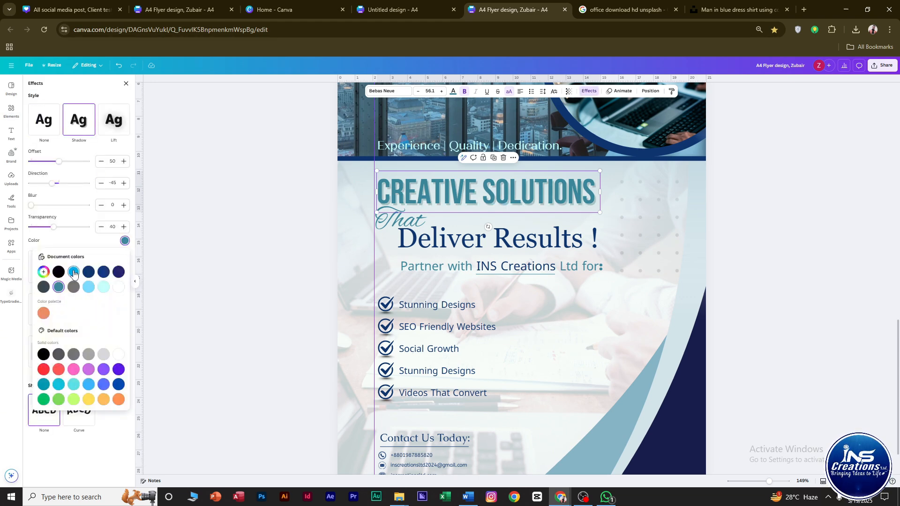
{"action": "left_click", "coordinate": [89, 273]}
{"action": "left_click_drag", "start_coordinate": [30, 205], "coordinate": [51, 232]}
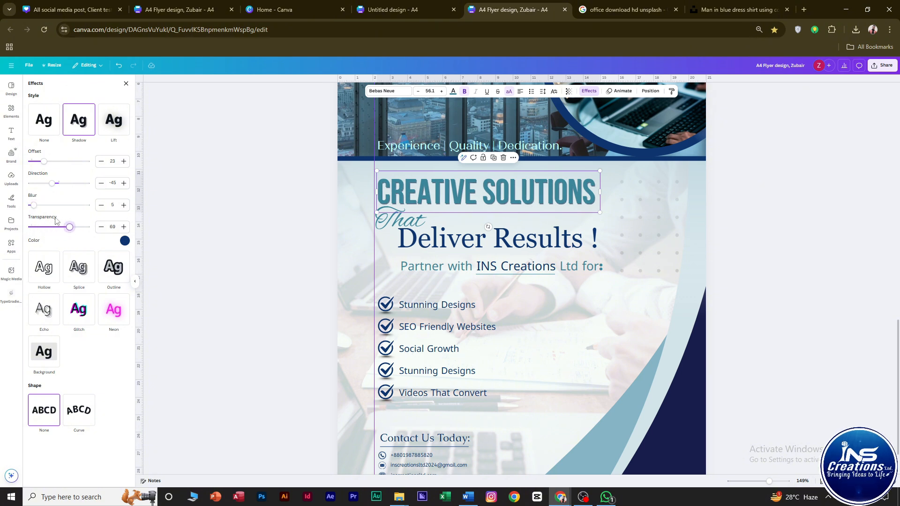
{"action": "left_click_drag", "start_coordinate": [71, 236], "coordinate": [89, 238]}
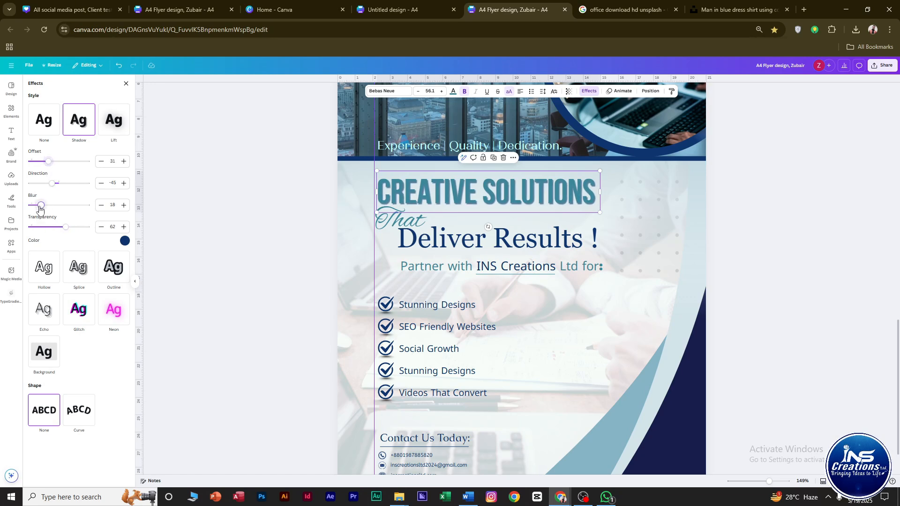
{"action": "left_click_drag", "start_coordinate": [41, 206], "coordinate": [62, 213]}
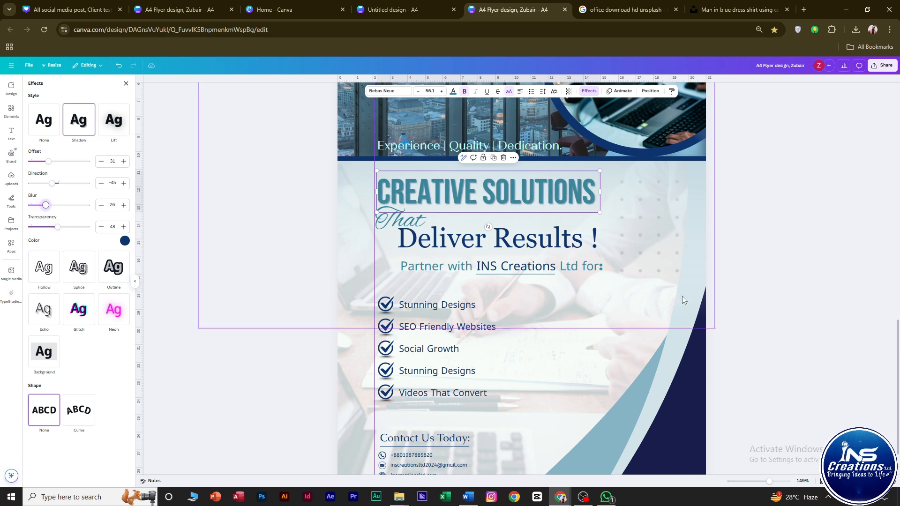
{"action": "left_click", "coordinate": [760, 261]}
Give the "Deliver Results !" text a dark grey Shadow effect with blur about 44 and transparency 61
{"action": "left_click", "coordinate": [397, 223]}
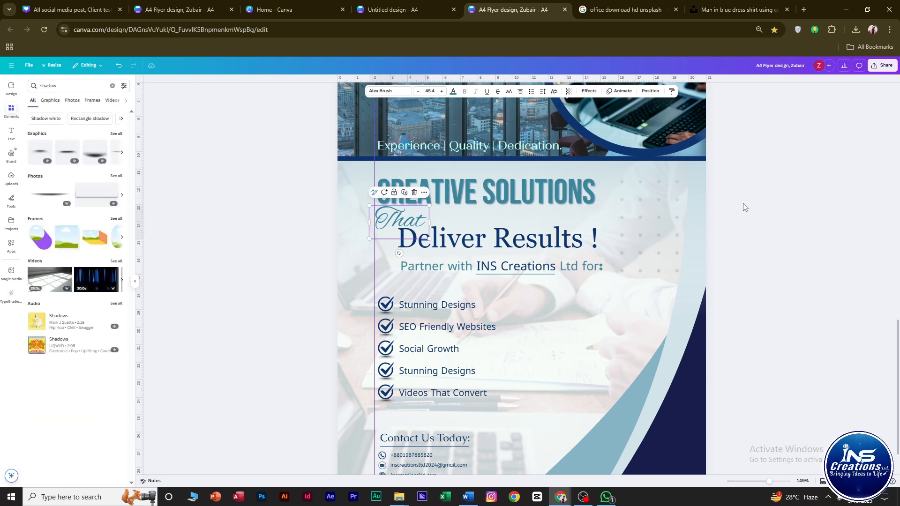
{"action": "left_click", "coordinate": [773, 205]}
{"action": "left_click", "coordinate": [546, 248]}
{"action": "left_click", "coordinate": [589, 92]}
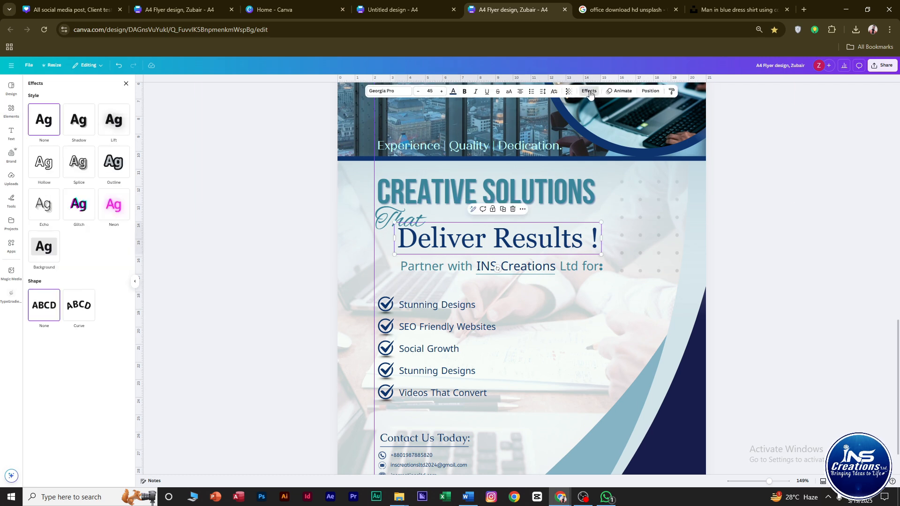
{"action": "left_click", "coordinate": [78, 130]}
{"action": "left_click", "coordinate": [124, 241]}
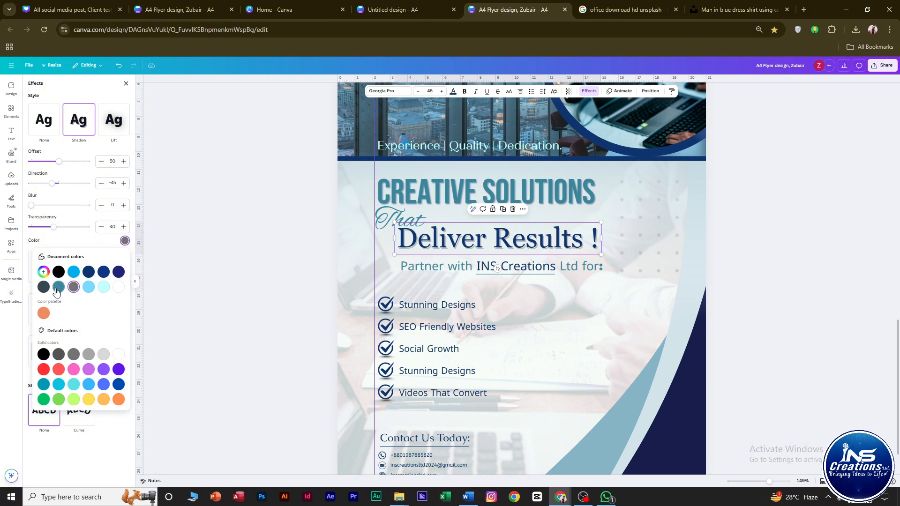
{"action": "left_click_drag", "start_coordinate": [54, 226], "coordinate": [77, 230]}
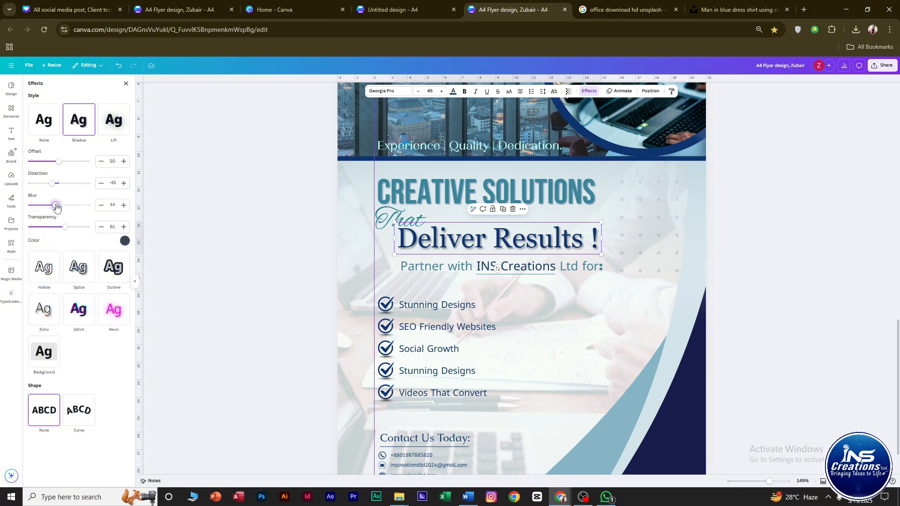
{"action": "left_click", "coordinate": [735, 230]}
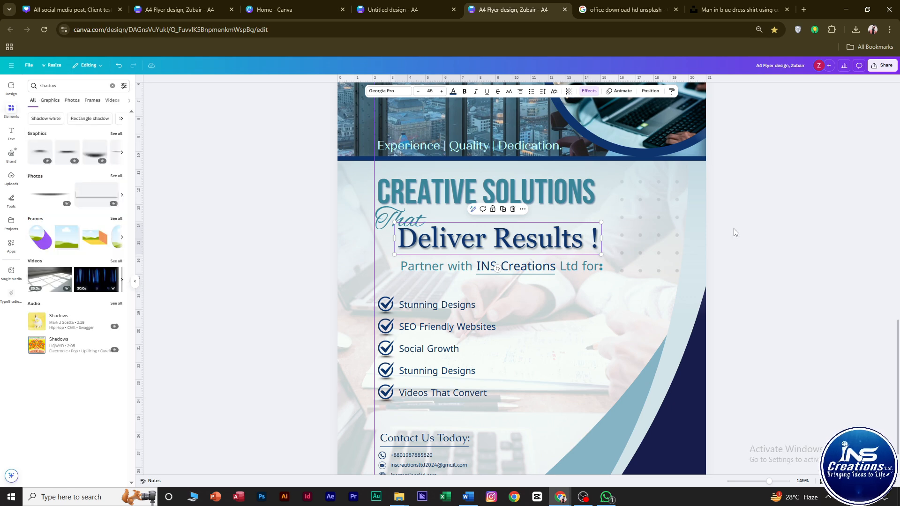
Enlarge the tick-marked services list slightly and align it near the vertical guide, closer beneath the partner line
{"action": "scroll", "coordinate": [777, 268], "scroll_direction": "down", "scroll_amount": 4}
{"action": "scroll", "coordinate": [688, 361], "scroll_direction": "up", "scroll_amount": 3}
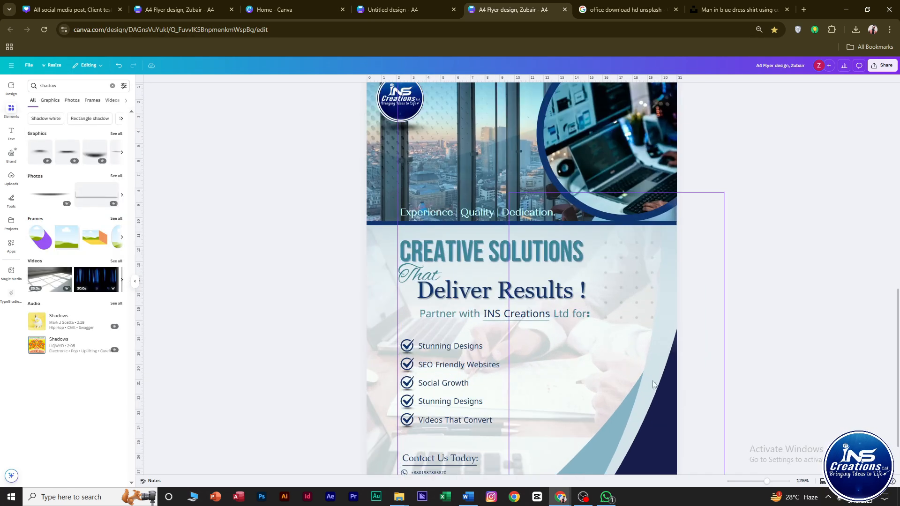
{"action": "scroll", "coordinate": [479, 356], "scroll_direction": "down", "scroll_amount": 2}
{"action": "left_click_drag", "start_coordinate": [497, 372], "coordinate": [403, 288]}
{"action": "left_click_drag", "start_coordinate": [464, 291], "coordinate": [485, 291]}
{"action": "left_click", "coordinate": [730, 321]}
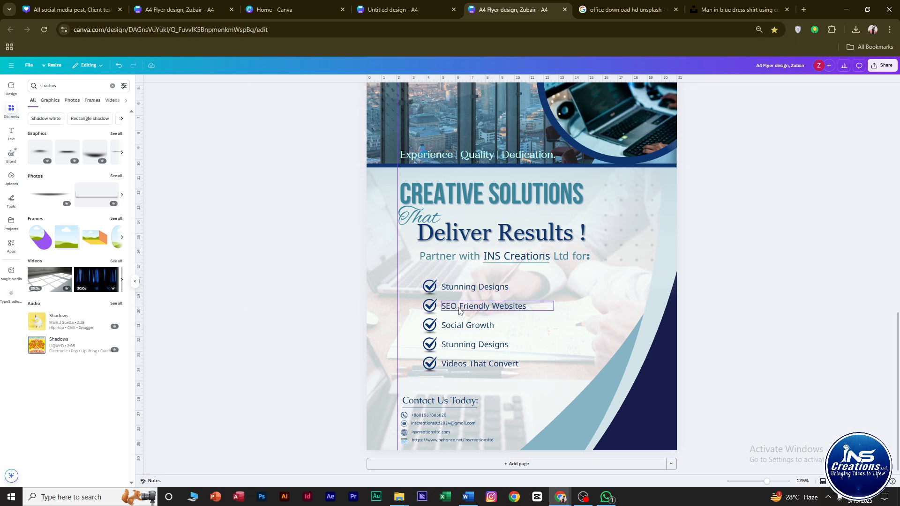
{"action": "left_click_drag", "start_coordinate": [492, 361], "coordinate": [475, 356]}
{"action": "left_click", "coordinate": [720, 347]}
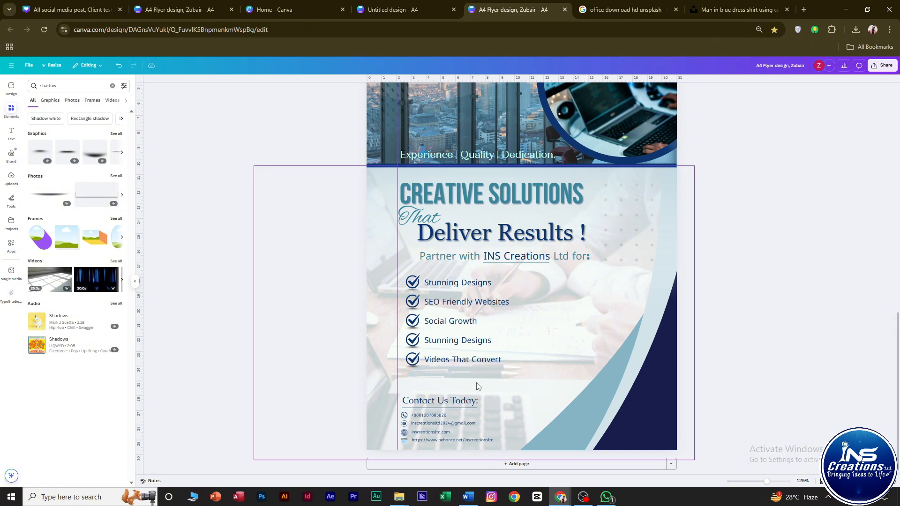
{"action": "left_click_drag", "start_coordinate": [435, 293], "coordinate": [433, 292]}
{"action": "left_click", "coordinate": [681, 296]}
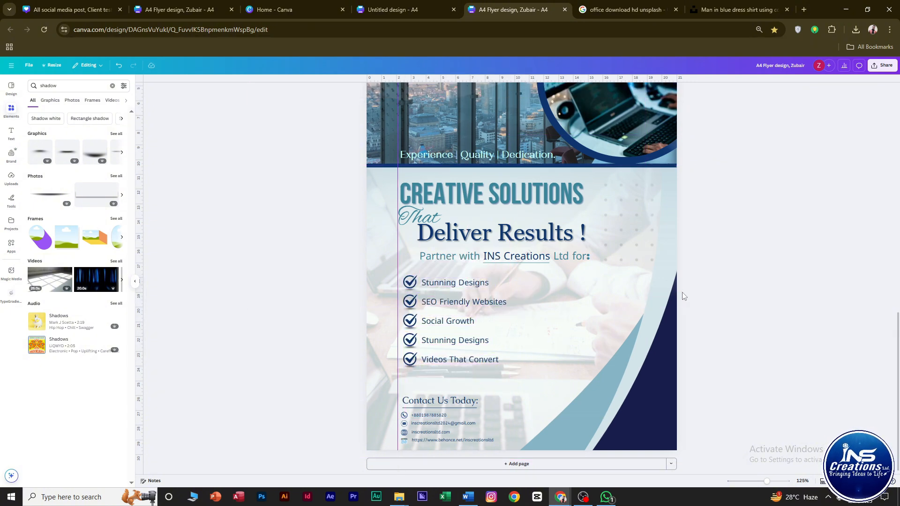
Apply the Shadow text effect to the "Partner with INS Creations Ltd for:" line
{"action": "scroll", "coordinate": [496, 266], "scroll_direction": "up", "scroll_amount": 4, "text": "ctrl"}
{"action": "double_click", "coordinate": [458, 260]}
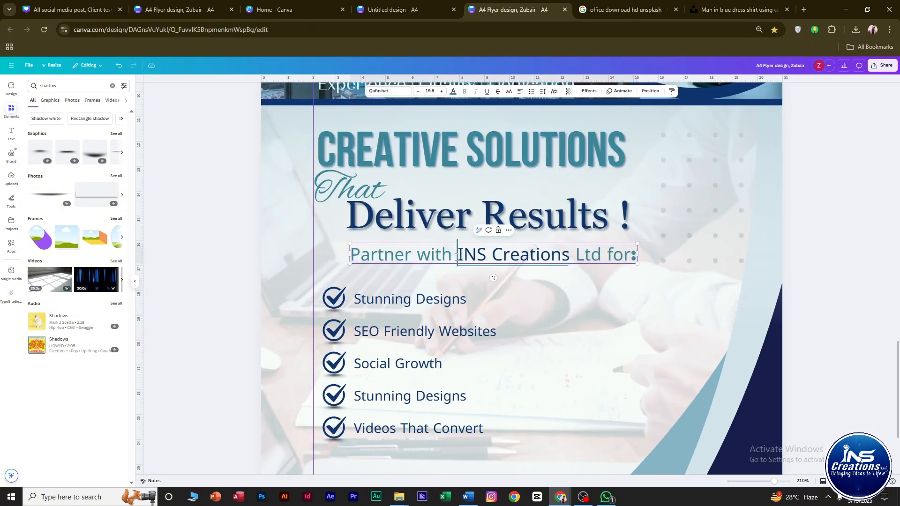
{"action": "left_click_drag", "start_coordinate": [458, 260], "coordinate": [568, 259]}
{"action": "left_click", "coordinate": [589, 92]}
{"action": "left_click", "coordinate": [85, 133]}
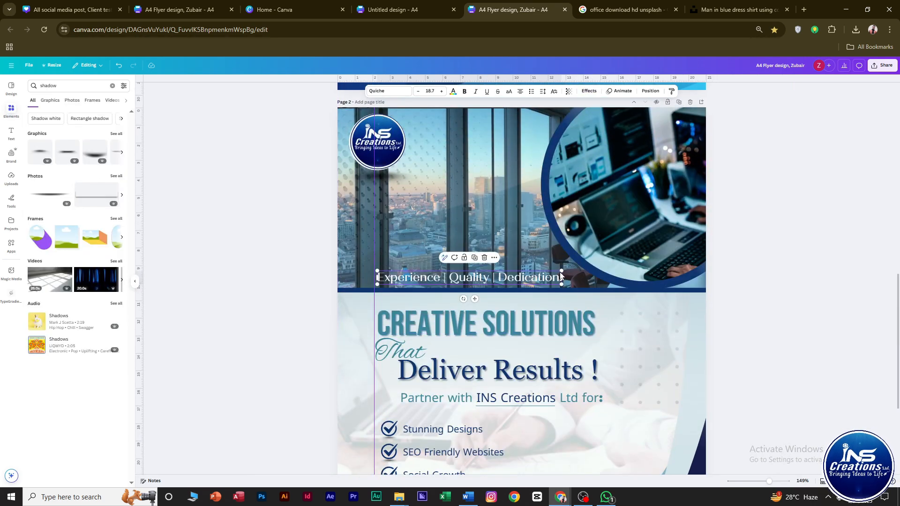
Enlarge the "Experience | Quality | Dedication." tagline to font size 20.9 and make it bold
{"action": "left_click_drag", "start_coordinate": [605, 266], "coordinate": [582, 265]}
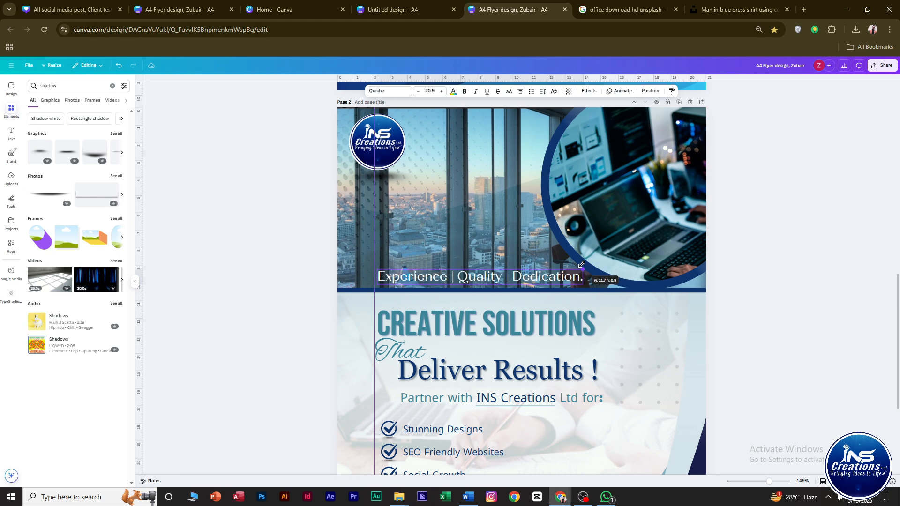
{"action": "left_click", "coordinate": [769, 312]}
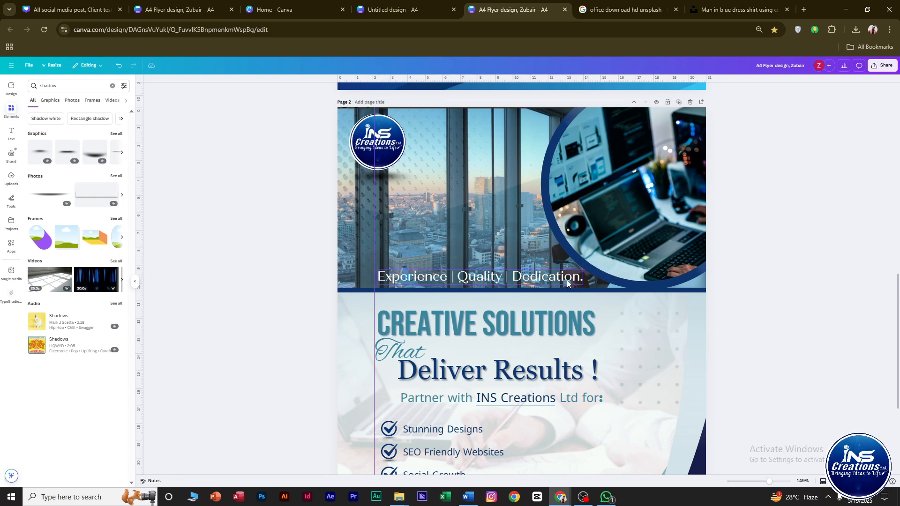
{"action": "left_click", "coordinate": [520, 277]}
{"action": "left_click", "coordinate": [464, 92]}
{"action": "left_click", "coordinate": [732, 292]}
{"action": "scroll", "coordinate": [440, 274], "scroll_direction": "up", "scroll_amount": 3}
{"action": "scroll", "coordinate": [441, 279], "scroll_direction": "up", "scroll_amount": 2}
Nudge the tagline slightly left and upward along the lower edge of the office window photo
{"action": "left_click", "coordinate": [441, 282]}
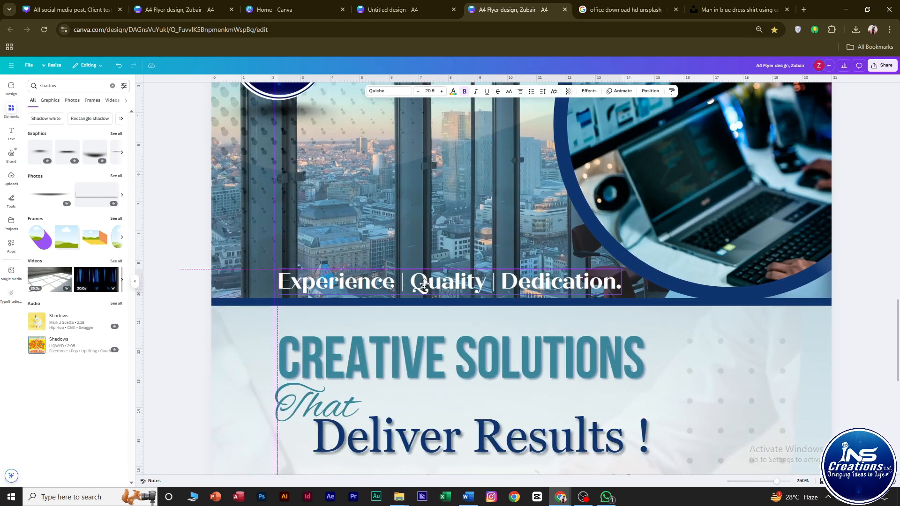
{"action": "scroll", "coordinate": [528, 292], "scroll_direction": "down", "scroll_amount": 5}
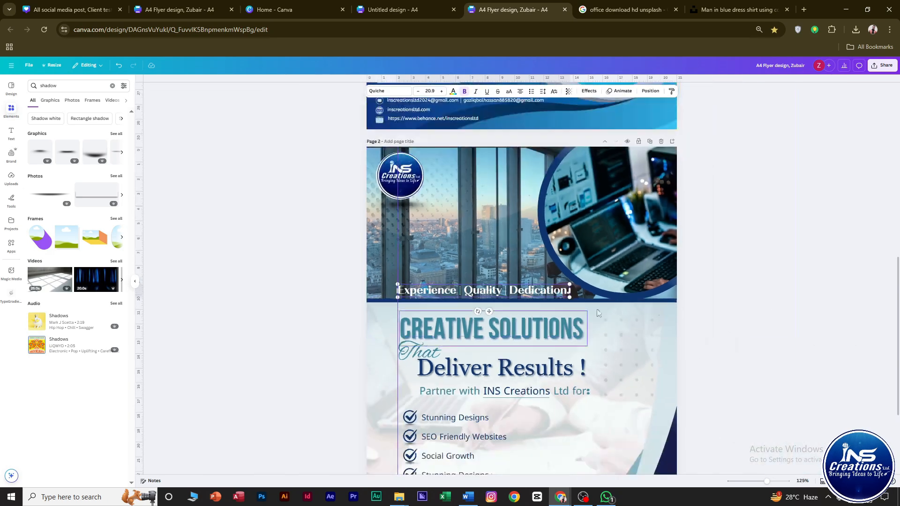
{"action": "left_click", "coordinate": [744, 307]}
{"action": "left_click_drag", "start_coordinate": [533, 291], "coordinate": [530, 290]}
Add the black gradient shadow graphic to page 2 with its dark edge facing down, and lock the header photo elements
{"action": "left_click_drag", "start_coordinate": [121, 151], "coordinate": [528, 324]}
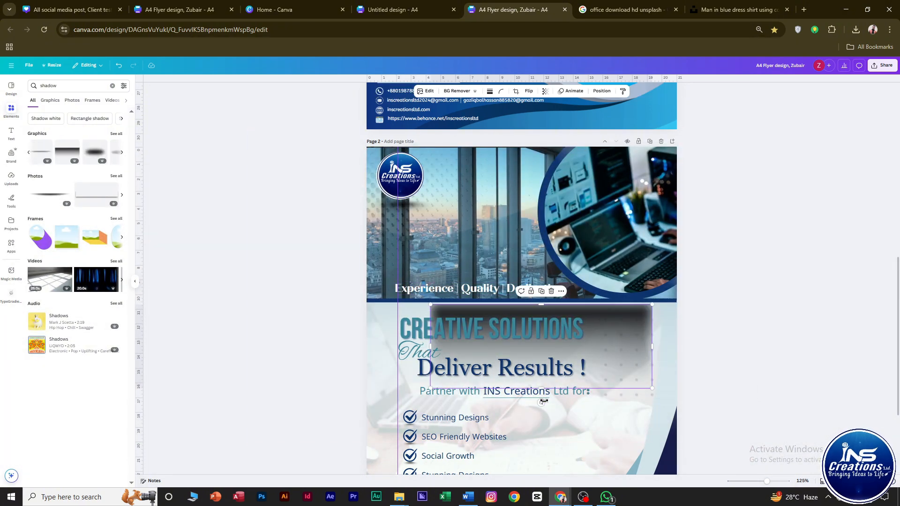
{"action": "left_click_drag", "start_coordinate": [540, 402], "coordinate": [532, 230]}
{"action": "left_click_drag", "start_coordinate": [343, 286], "coordinate": [453, 158]}
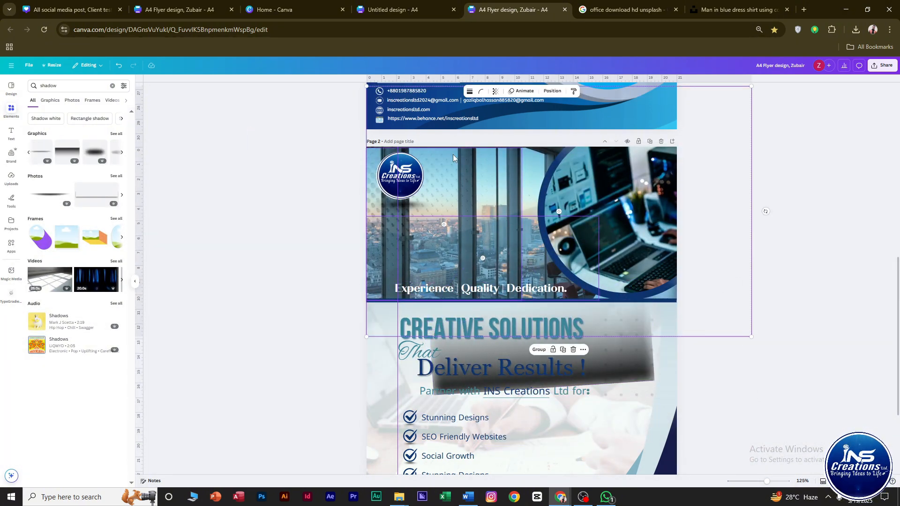
{"action": "left_click", "coordinate": [553, 351]}
Straighten the gradient shadow, then place and slightly enlarge it across the lower part of the office window photo
{"action": "left_click_drag", "start_coordinate": [633, 361], "coordinate": [625, 344]}
{"action": "left_click_drag", "start_coordinate": [407, 337], "coordinate": [407, 328]}
{"action": "left_click_drag", "start_coordinate": [622, 339], "coordinate": [573, 255]}
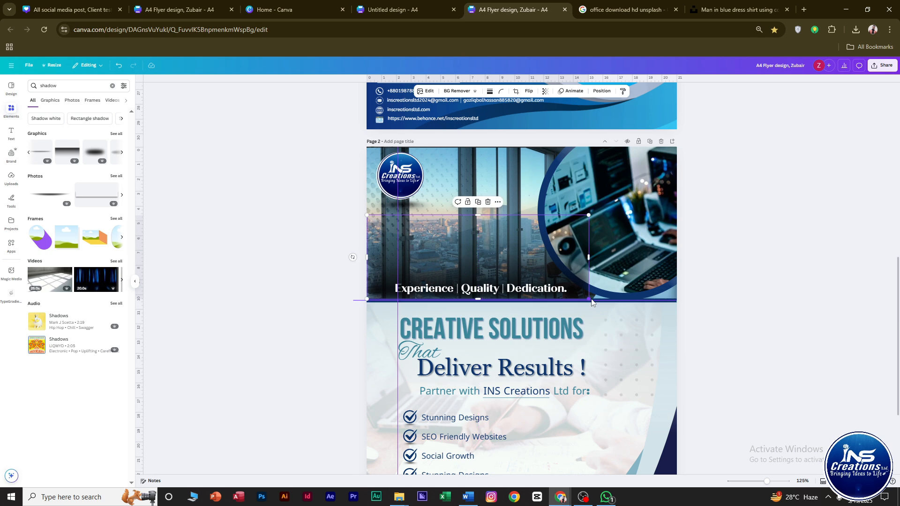
{"action": "left_click_drag", "start_coordinate": [588, 299], "coordinate": [599, 302]}
{"action": "left_click_drag", "start_coordinate": [570, 272], "coordinate": [571, 268]}
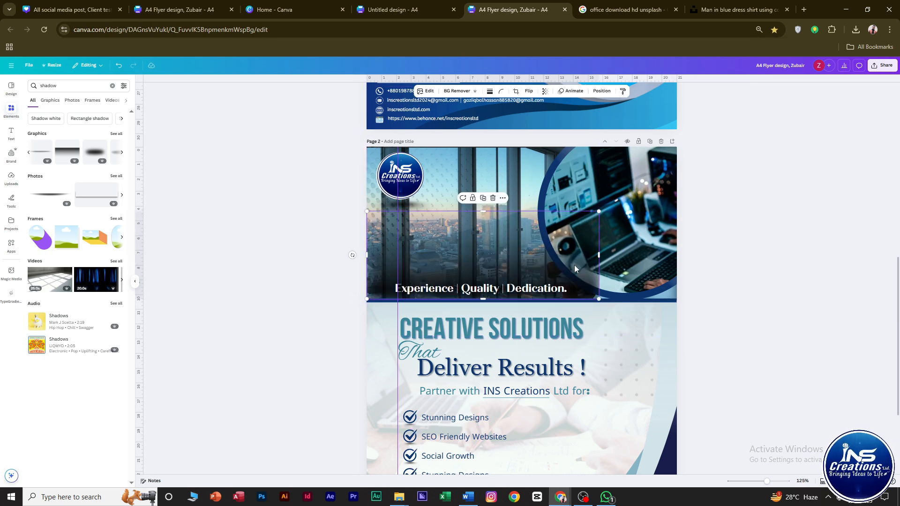
Unlock the laptop photo and the other locked header elements
{"action": "scroll", "coordinate": [620, 271], "scroll_direction": "up", "scroll_amount": 3}
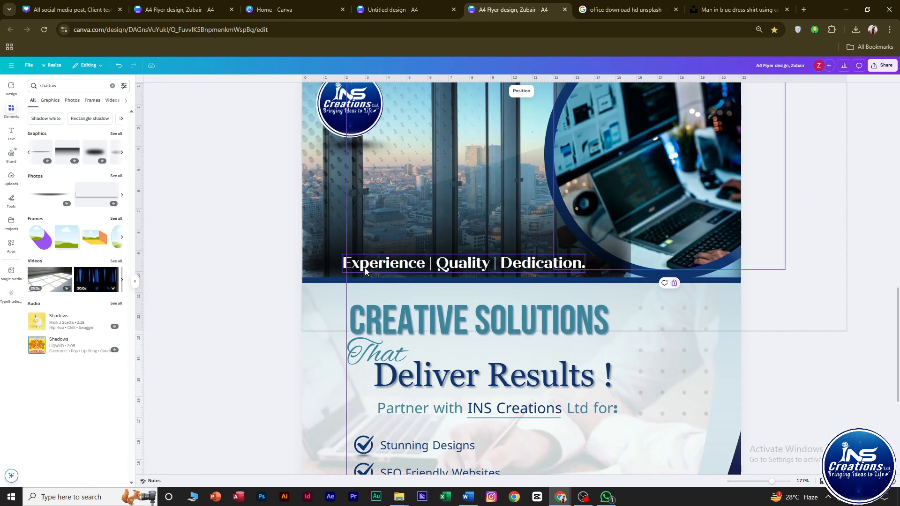
{"action": "left_click", "coordinate": [674, 282]}
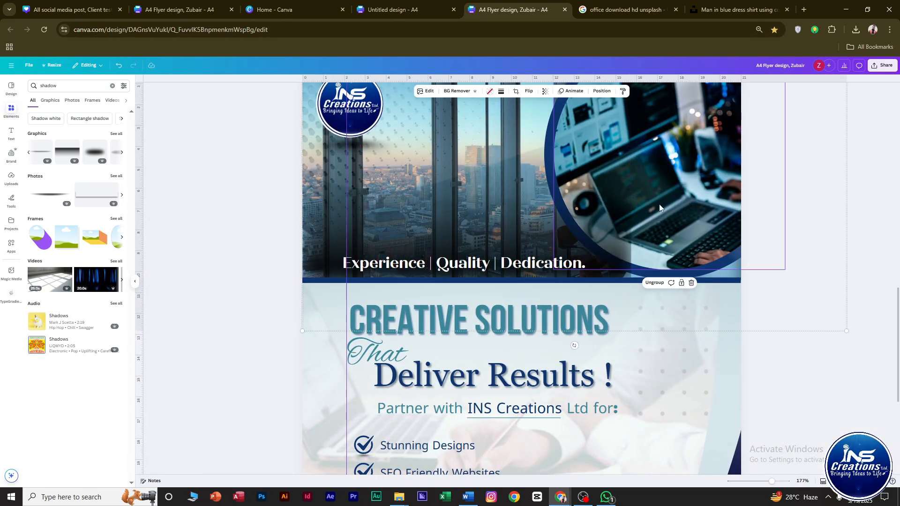
{"action": "left_click", "coordinate": [860, 153]}
{"action": "left_click", "coordinate": [861, 154]}
{"action": "left_click", "coordinate": [509, 111]}
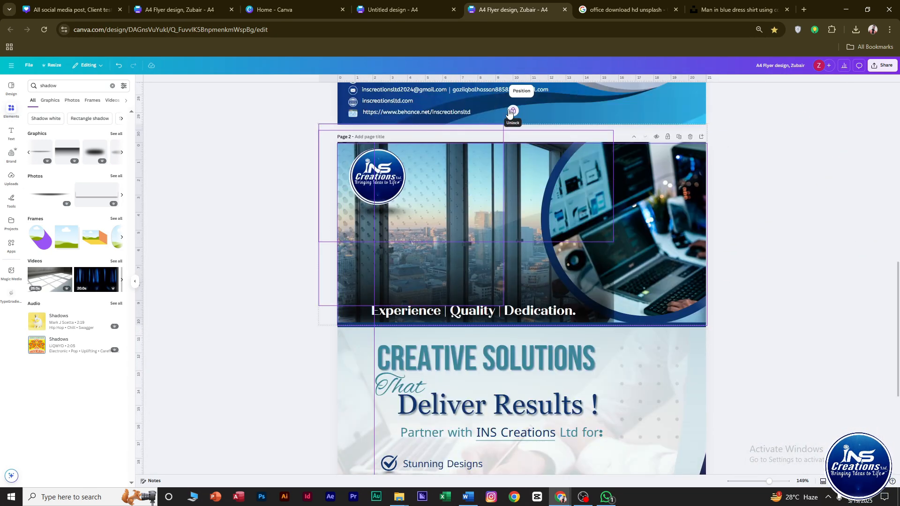
{"action": "left_click", "coordinate": [534, 133]}
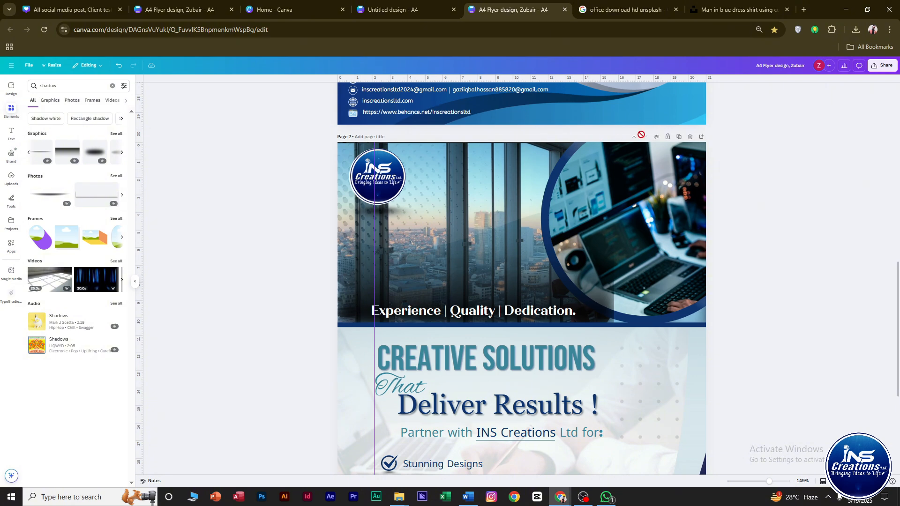
Bring the circular laptop photo and its blue ring forward, in front of the gradient shadow
{"action": "left_click_drag", "start_coordinate": [619, 135], "coordinate": [809, 219]}
{"action": "scroll", "coordinate": [809, 219], "scroll_direction": "down", "scroll_amount": 3}
{"action": "left_click_drag", "start_coordinate": [715, 109], "coordinate": [711, 115]}
{"action": "key", "text": "ctrl+]"}
{"action": "scroll", "coordinate": [522, 284], "scroll_direction": "up", "scroll_amount": 6}
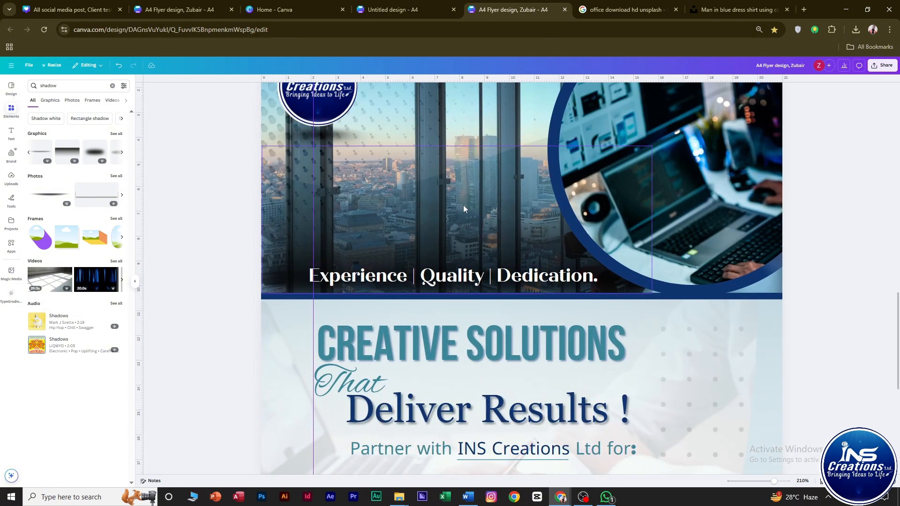
Stretch the gradient shadow to the page's right edge and extend its top edge slightly upward
{"action": "left_click", "coordinate": [455, 203]}
{"action": "left_click", "coordinate": [545, 91]}
{"action": "left_click_drag", "start_coordinate": [644, 149], "coordinate": [825, 140]}
{"action": "key", "text": "ctrl+z"}
{"action": "left_click_drag", "start_coordinate": [644, 221], "coordinate": [782, 229]}
{"action": "mouse_move", "coordinate": [521, 149]}
{"action": "left_mouse_down"}
{"action": "mouse_move", "coordinate": [523, 116]}
{"action": "mouse_move", "coordinate": [523, 138]}
{"action": "left_mouse_up"}
{"action": "left_click", "coordinate": [800, 173]}
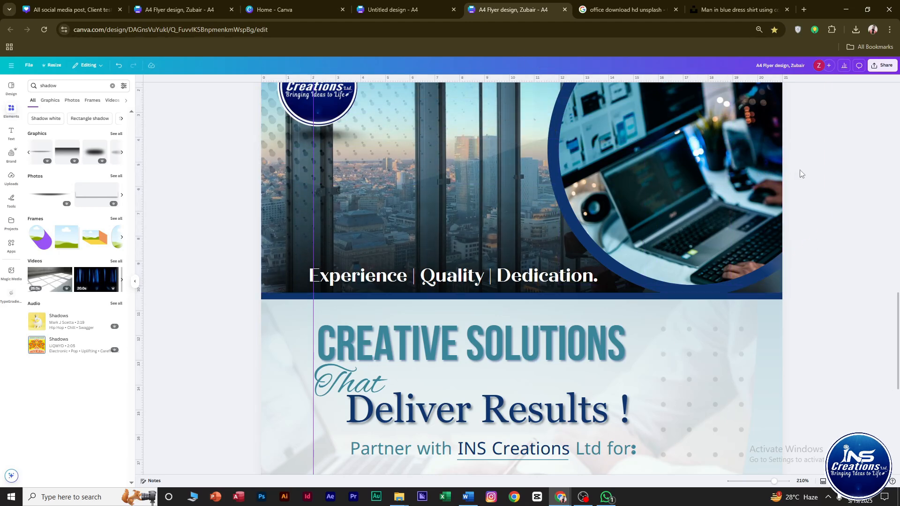
Adjust the gradient shadow's height and transparency over the office window photo
{"action": "left_click", "coordinate": [525, 228]}
{"action": "scroll", "coordinate": [525, 227], "scroll_direction": "down", "scroll_amount": 6}
{"action": "mouse_move", "coordinate": [521, 225]}
{"action": "left_mouse_down"}
{"action": "mouse_move", "coordinate": [522, 279]}
{"action": "mouse_move", "coordinate": [522, 240]}
{"action": "left_mouse_up"}
{"action": "left_click", "coordinate": [545, 91]}
{"action": "mouse_move", "coordinate": [534, 125]}
{"action": "left_mouse_down"}
{"action": "mouse_move", "coordinate": [565, 117]}
{"action": "mouse_move", "coordinate": [538, 119]}
{"action": "mouse_move", "coordinate": [545, 124]}
{"action": "left_mouse_up"}
Recolour the divider line below the header photo to #0E346F, sampled from the blue ring around the laptop photo
{"action": "scroll", "coordinate": [521, 351], "scroll_direction": "up", "scroll_amount": 5}
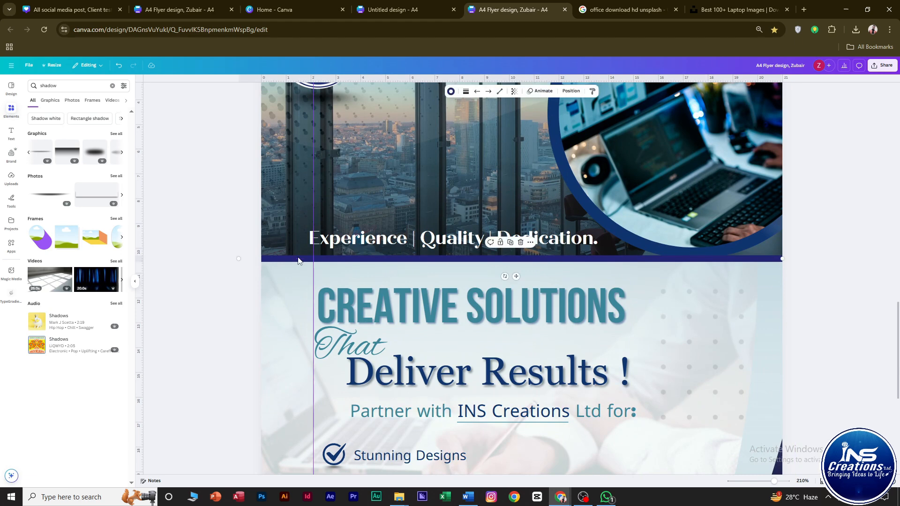
{"action": "left_click", "coordinate": [690, 260]}
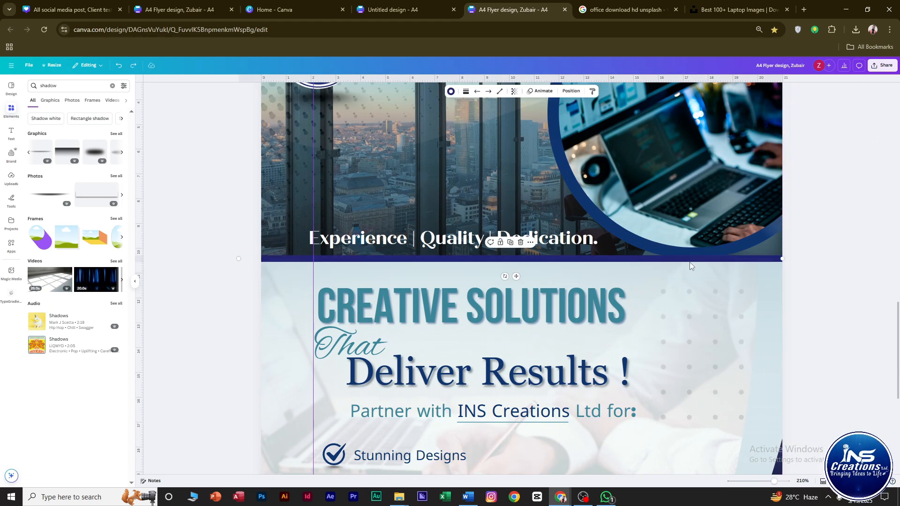
{"action": "left_click", "coordinate": [450, 91]}
{"action": "left_click", "coordinate": [124, 133]}
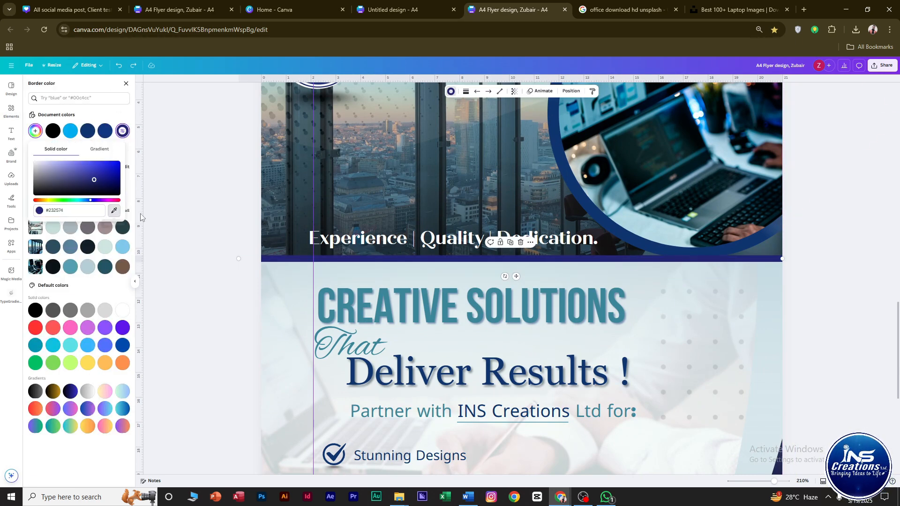
{"action": "left_click", "coordinate": [115, 210]}
{"action": "left_click", "coordinate": [628, 236]}
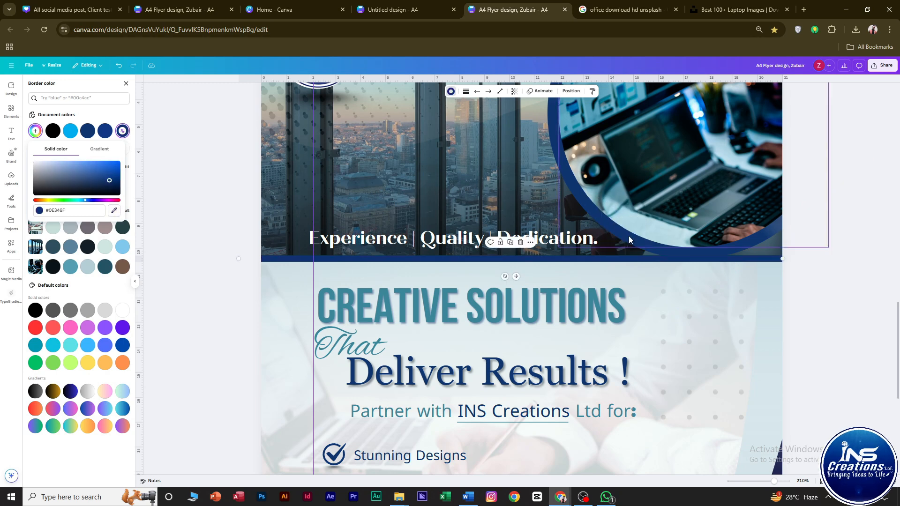
{"action": "left_click", "coordinate": [845, 285]}
Examine the whole page 2 layout and the shadow beneath the logo
{"action": "scroll", "coordinate": [784, 276], "scroll_direction": "down", "scroll_amount": 4}
{"action": "scroll", "coordinate": [783, 280], "scroll_direction": "down", "scroll_amount": 3}
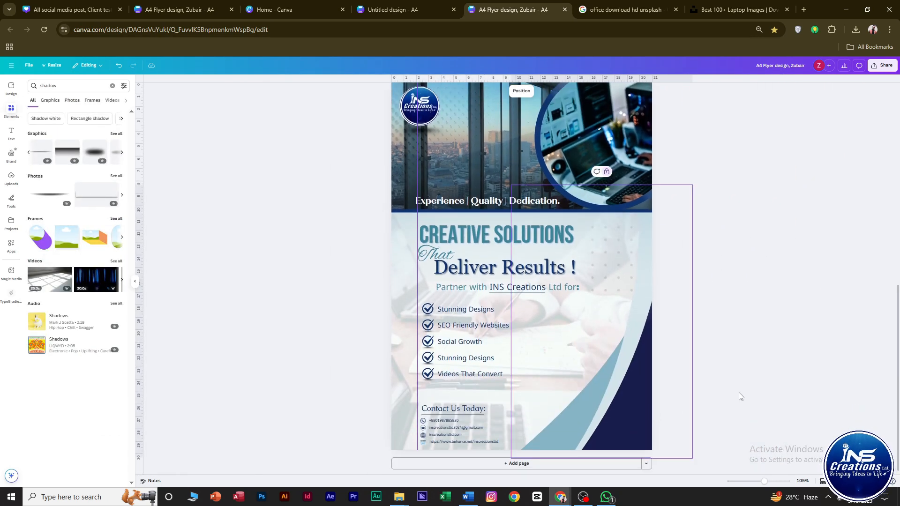
{"action": "scroll", "coordinate": [776, 398], "scroll_direction": "down", "scroll_amount": 1}
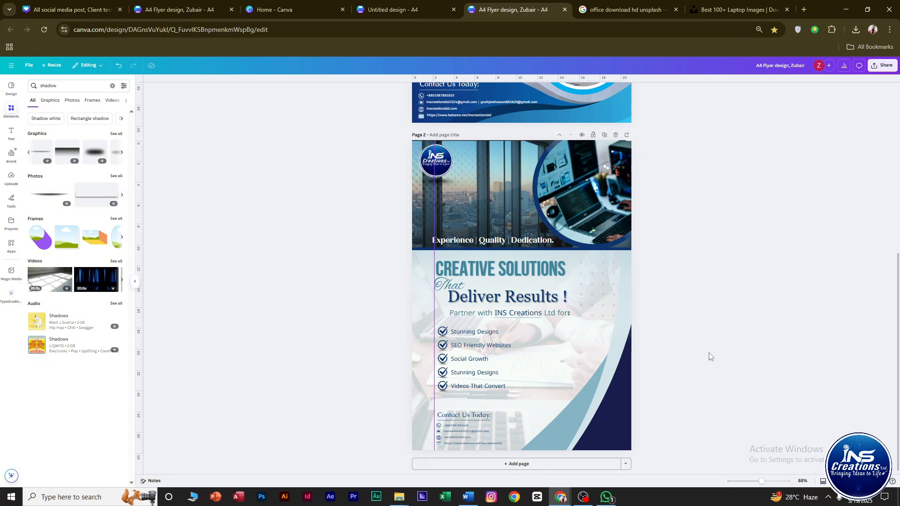
{"action": "left_click_drag", "start_coordinate": [439, 184], "coordinate": [437, 182]}
{"action": "left_click", "coordinate": [403, 178]}
{"action": "scroll", "coordinate": [403, 177], "scroll_direction": "up", "scroll_amount": 3}
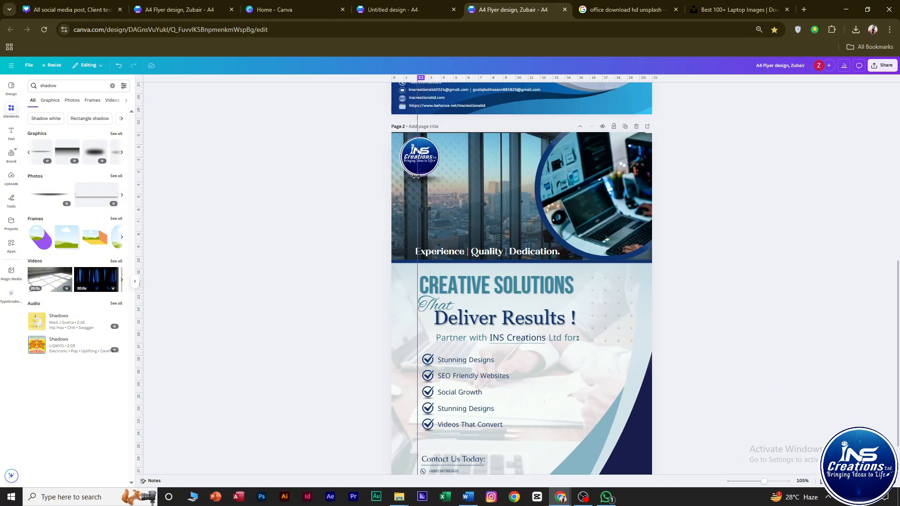
{"action": "scroll", "coordinate": [403, 177], "scroll_direction": "up", "scroll_amount": 3}
{"action": "left_click_drag", "start_coordinate": [313, 184], "coordinate": [315, 189]}
Lower the gradient shadow's top edge, duplicate the shadow, and align the copy exactly over the original
{"action": "left_click", "coordinate": [417, 203]}
{"action": "scroll", "coordinate": [417, 204], "scroll_direction": "up", "scroll_amount": 2}
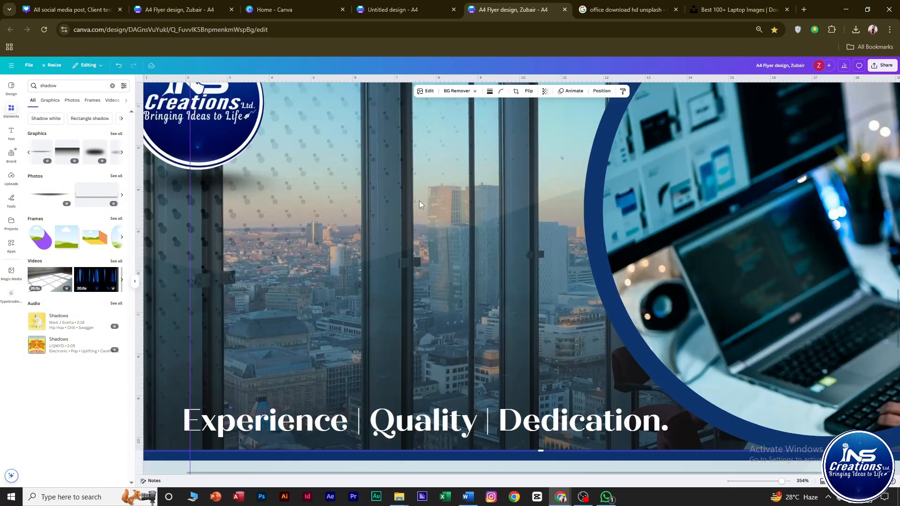
{"action": "scroll", "coordinate": [417, 203], "scroll_direction": "down", "scroll_amount": 4}
{"action": "left_click_drag", "start_coordinate": [521, 111], "coordinate": [521, 131]}
{"action": "key", "text": "ctrl+d"}
{"action": "left_click_drag", "start_coordinate": [474, 166], "coordinate": [509, 113]}
{"action": "key", "text": "ctrl+z"}
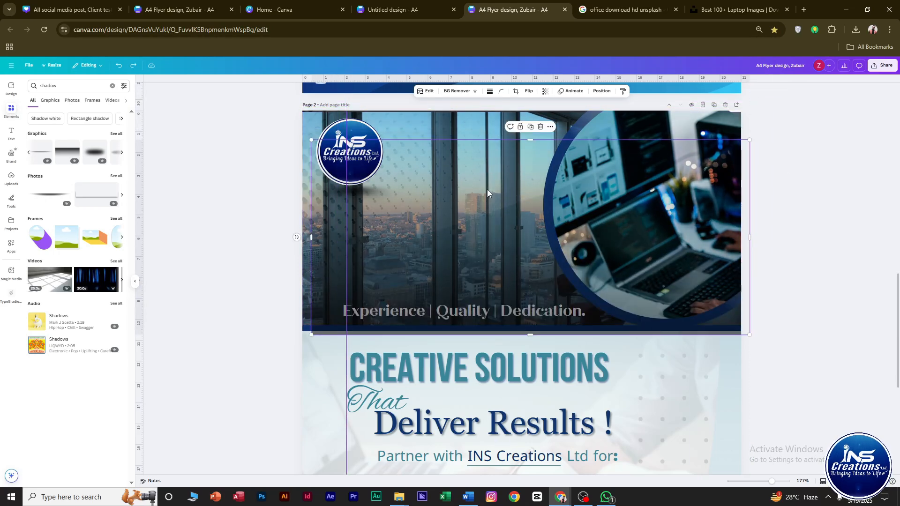
{"action": "left_click_drag", "start_coordinate": [487, 191], "coordinate": [478, 183]}
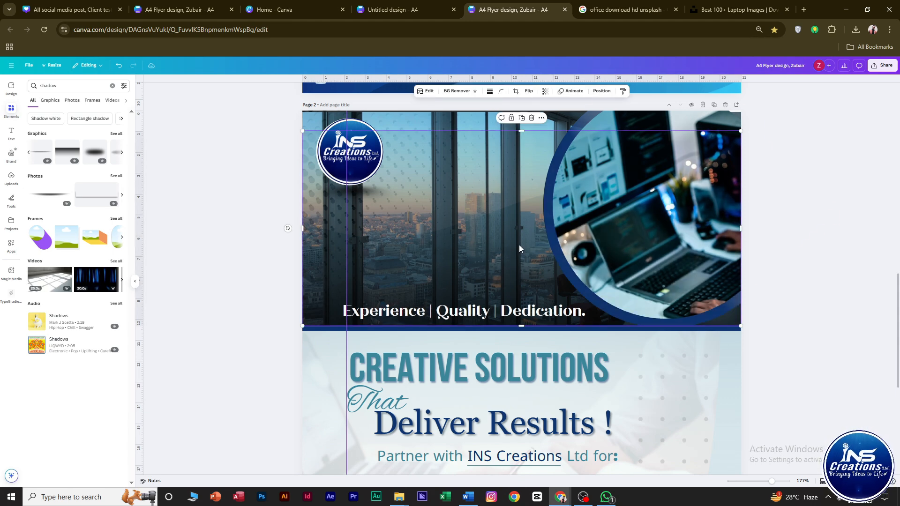
Set the transparency of the shadow beneath the logo to 43
{"action": "scroll", "coordinate": [525, 282], "scroll_direction": "down", "scroll_amount": 3}
{"action": "left_click", "coordinate": [391, 214]}
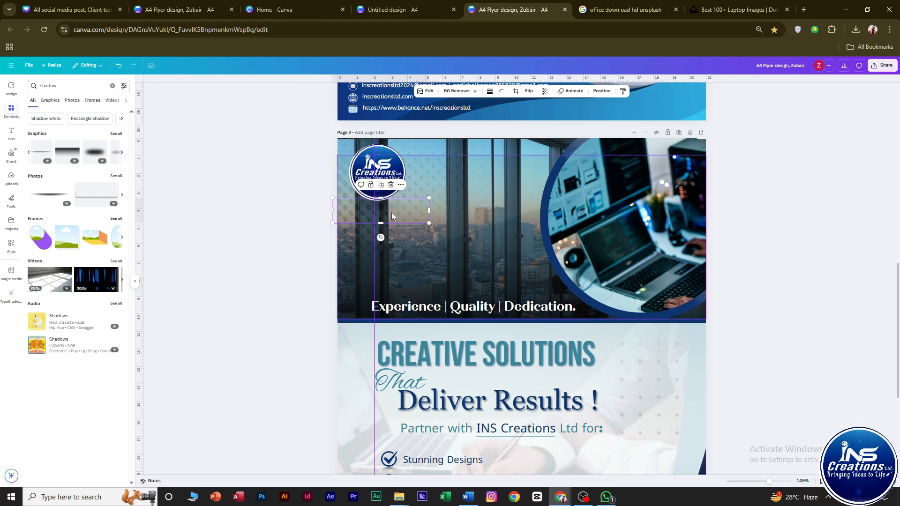
{"action": "left_click", "coordinate": [545, 91]}
{"action": "left_click", "coordinate": [534, 117]}
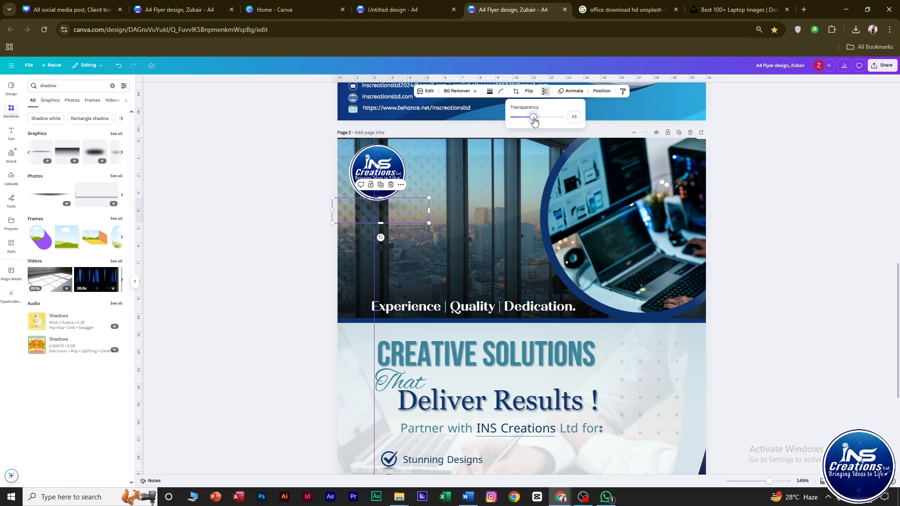
{"action": "left_click", "coordinate": [772, 214]}
Review the finished page 2 flyer and preview it in full screen
{"action": "scroll", "coordinate": [774, 312], "scroll_direction": "down", "scroll_amount": 4}
{"action": "scroll", "coordinate": [737, 321], "scroll_direction": "up", "scroll_amount": 3}
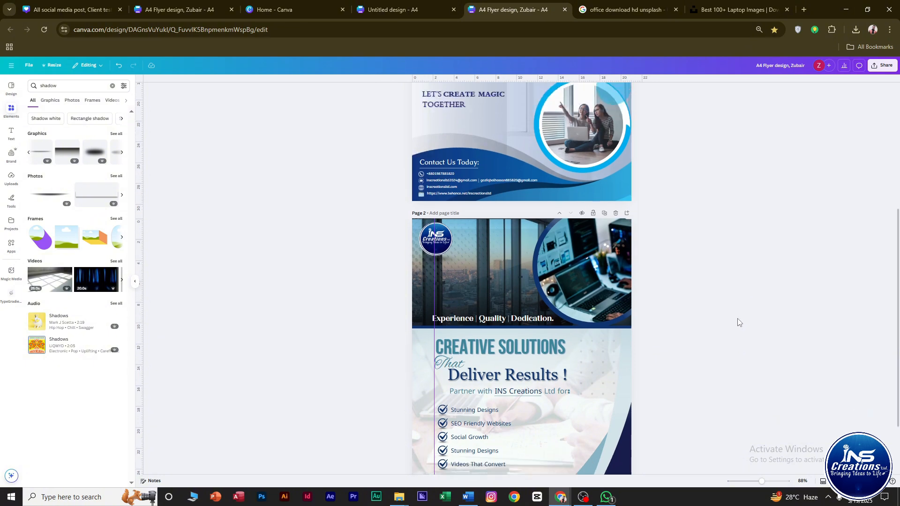
{"action": "left_click_drag", "start_coordinate": [898, 206], "coordinate": [844, 398]}
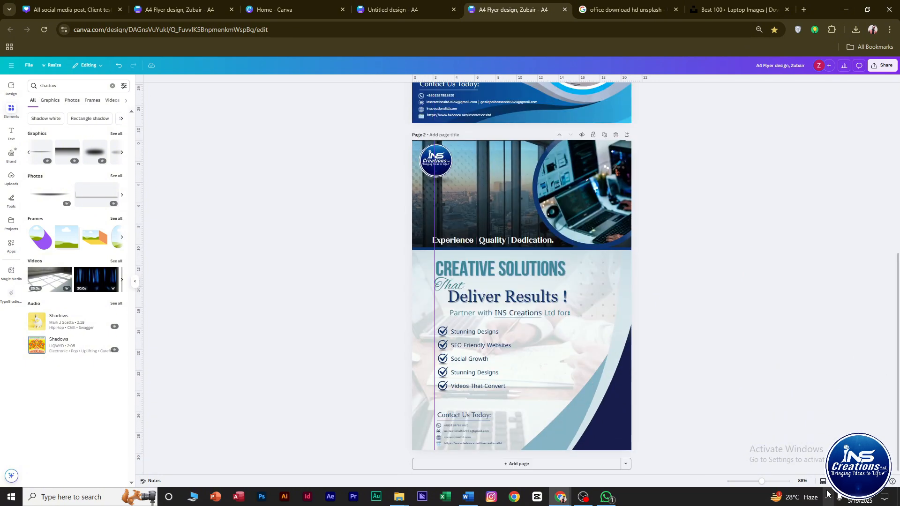
{"action": "left_click", "coordinate": [591, 501]}
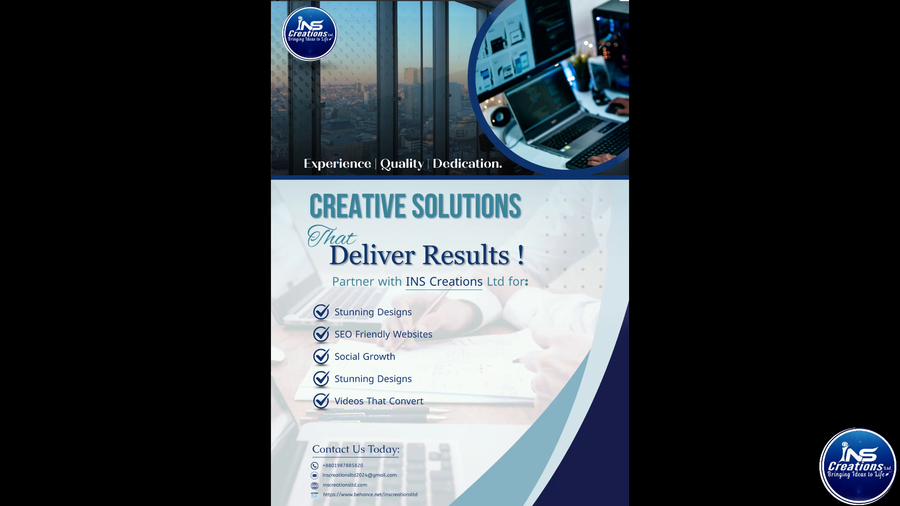